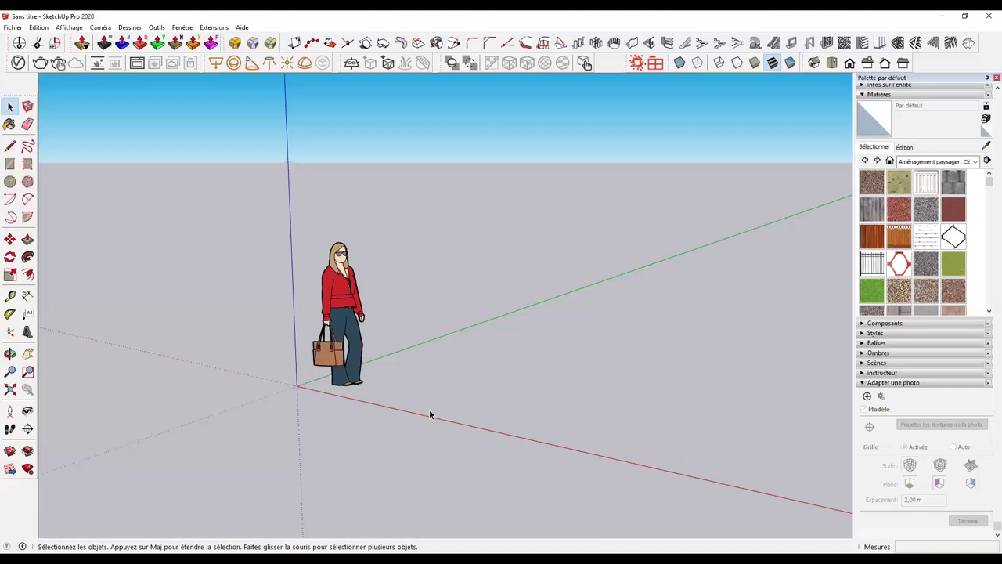
Orbit level with the horizon, delete the default person figure, then glance at Chrome's image search.
mouse_move(441, 381)
middle_down()
mouse_move(676, 323)
mouse_move(642, 293)
mouse_move(611, 344)
mouse_move(631, 326)
middle_up()
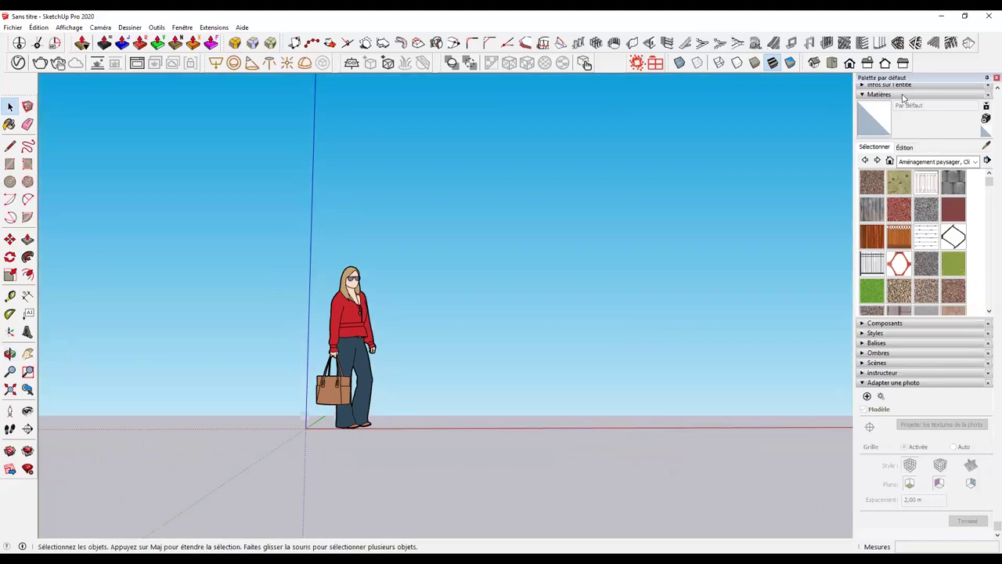
click(879, 95)
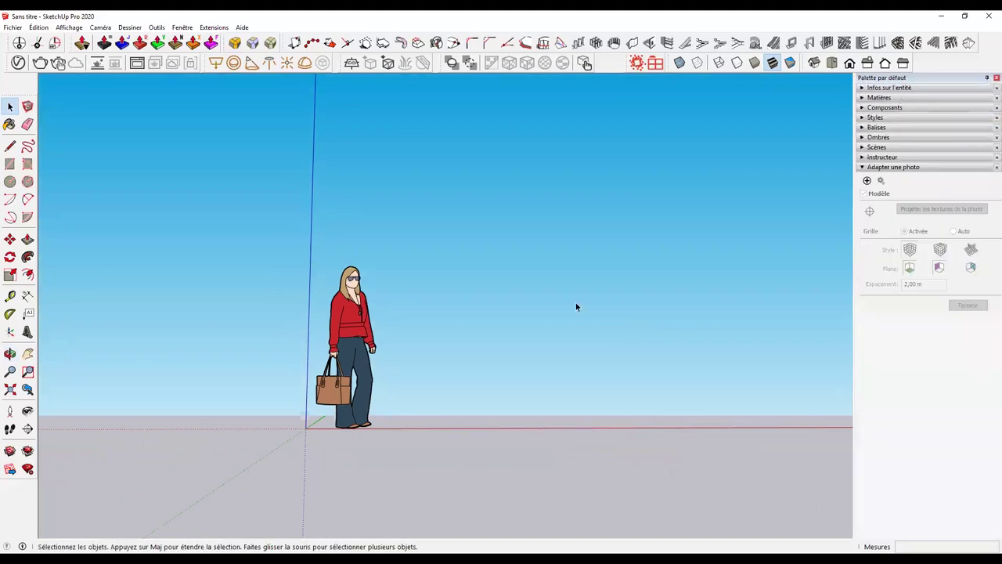
click(349, 328)
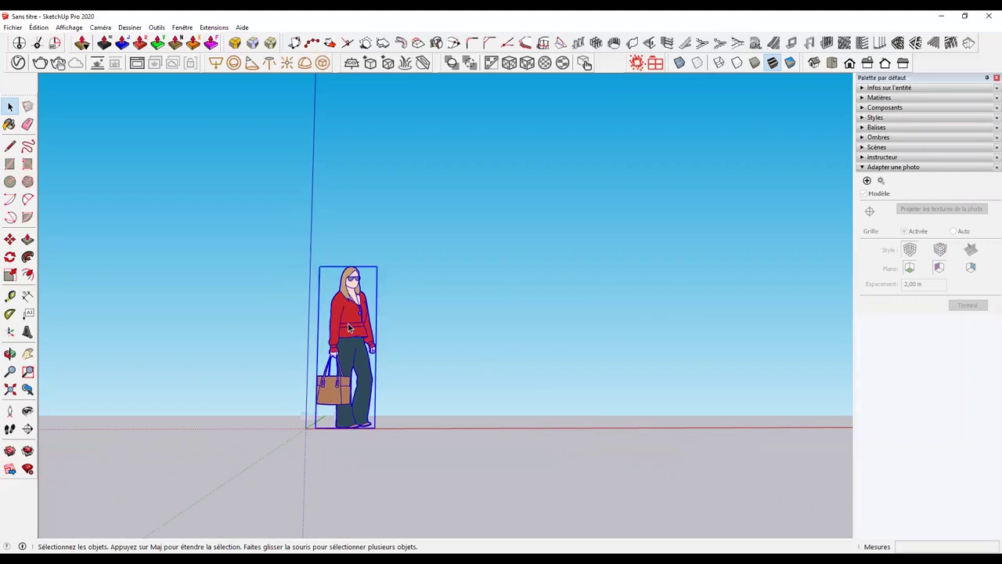
key(Delete)
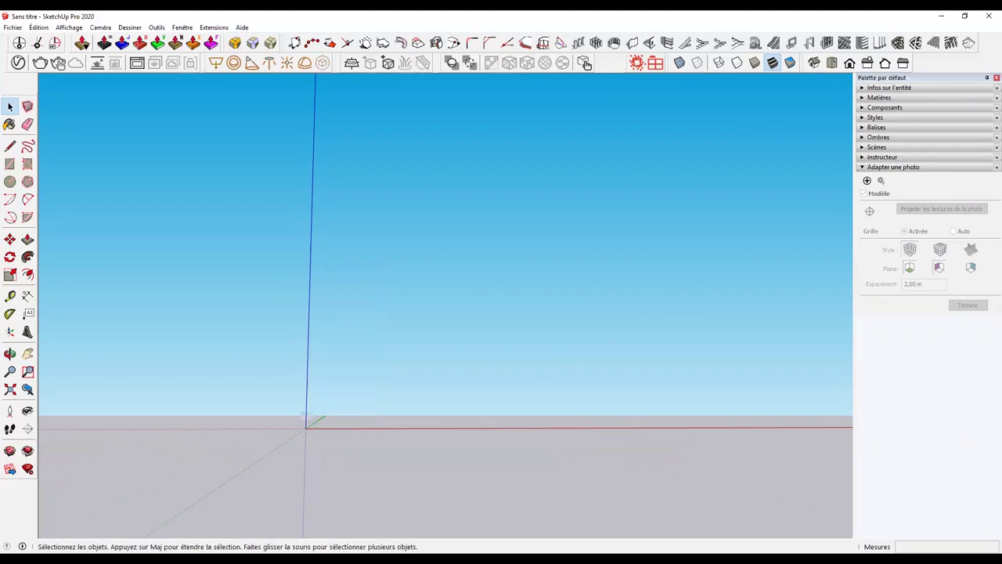
click(141, 558)
Match the maison-a-vendre-1 photo, drag the upper red line to the roofline, and finish.
click(99, 28)
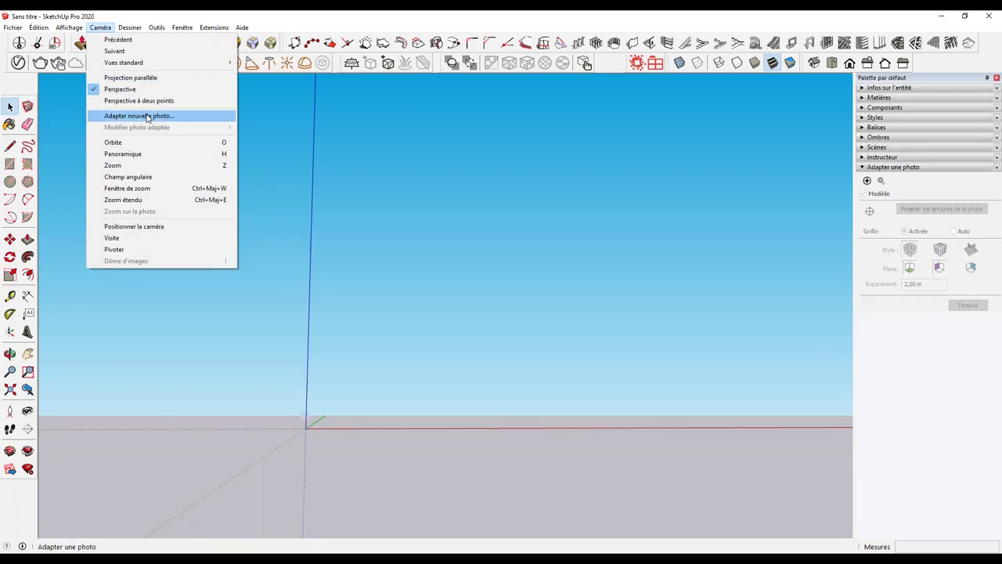
click(147, 116)
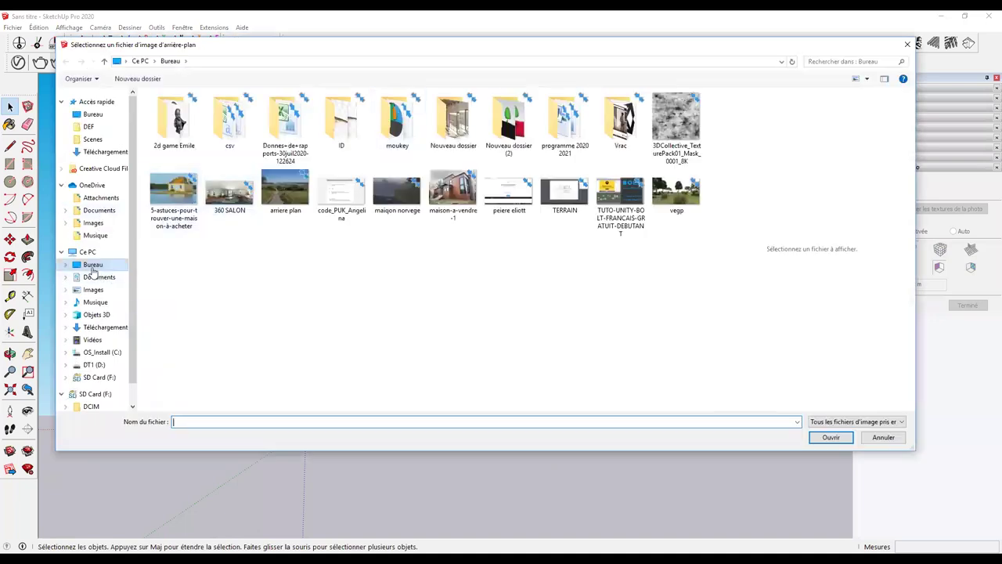
click(456, 194)
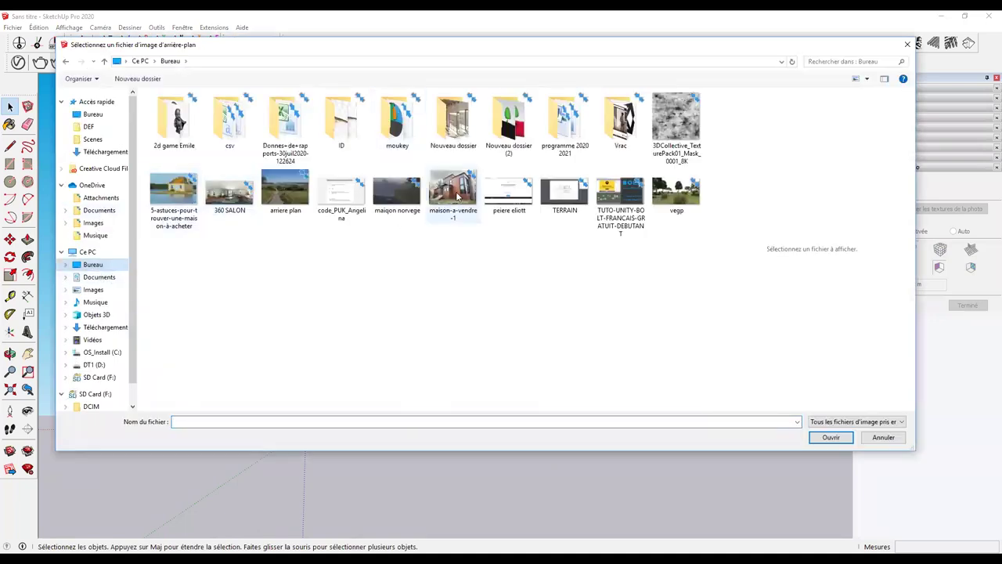
click(843, 437)
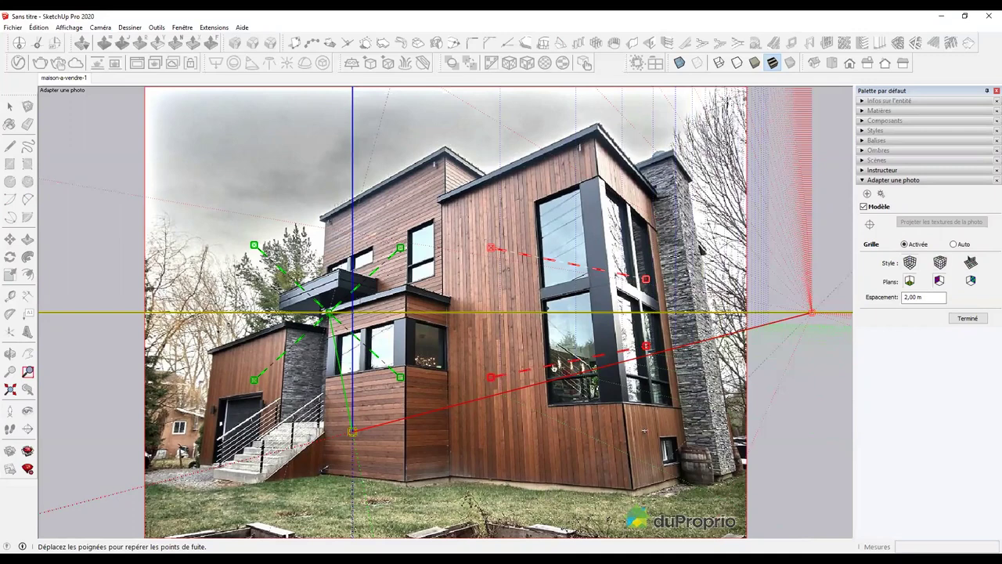
drag(540, 256, 373, 227)
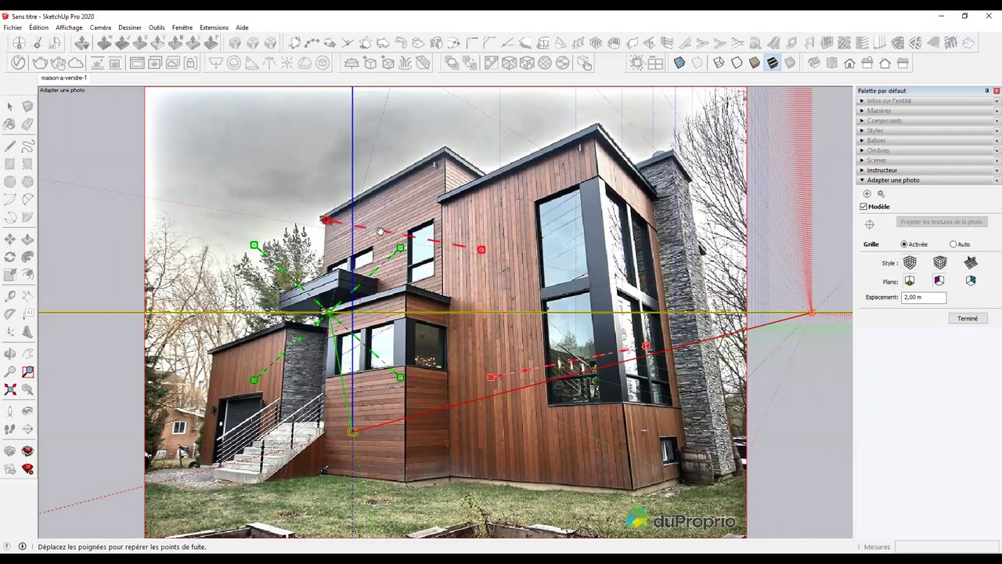
drag(479, 250, 444, 156)
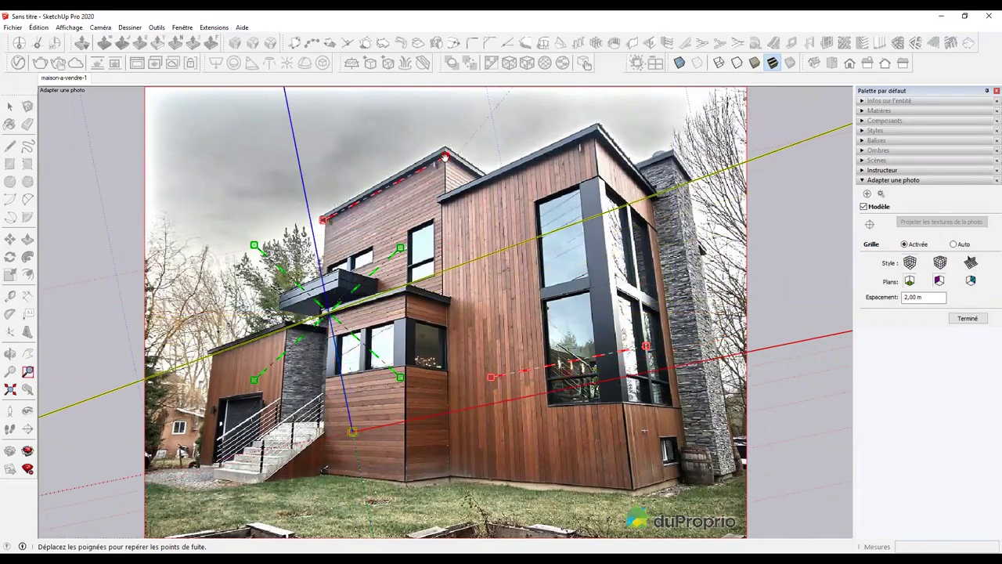
right_click(385, 137)
click(413, 139)
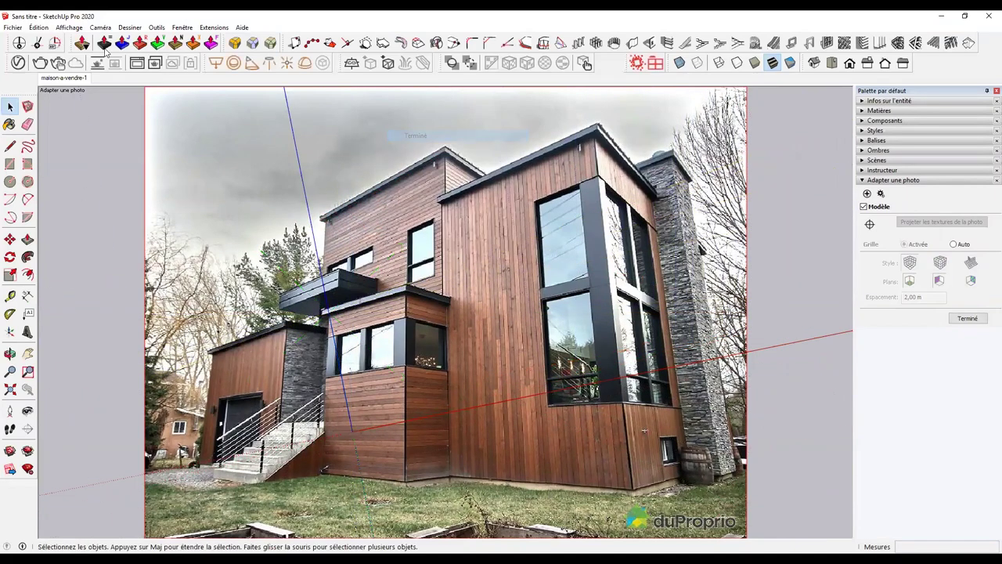
Start a new model, discarding the current one without saving.
click(13, 28)
click(25, 38)
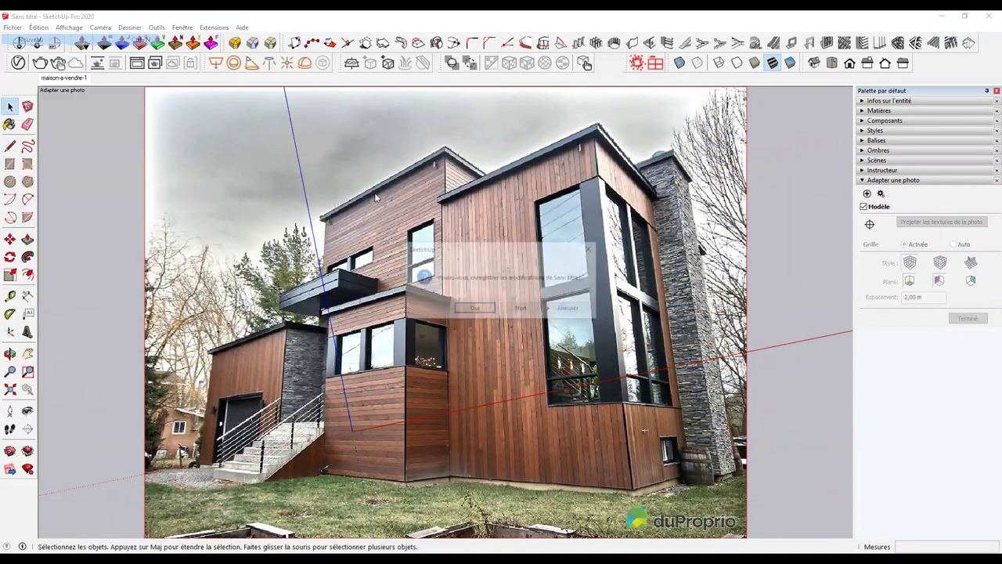
click(520, 306)
Orbit down to the horizon and delete the default person figure.
middle_drag(467, 353, 620, 313)
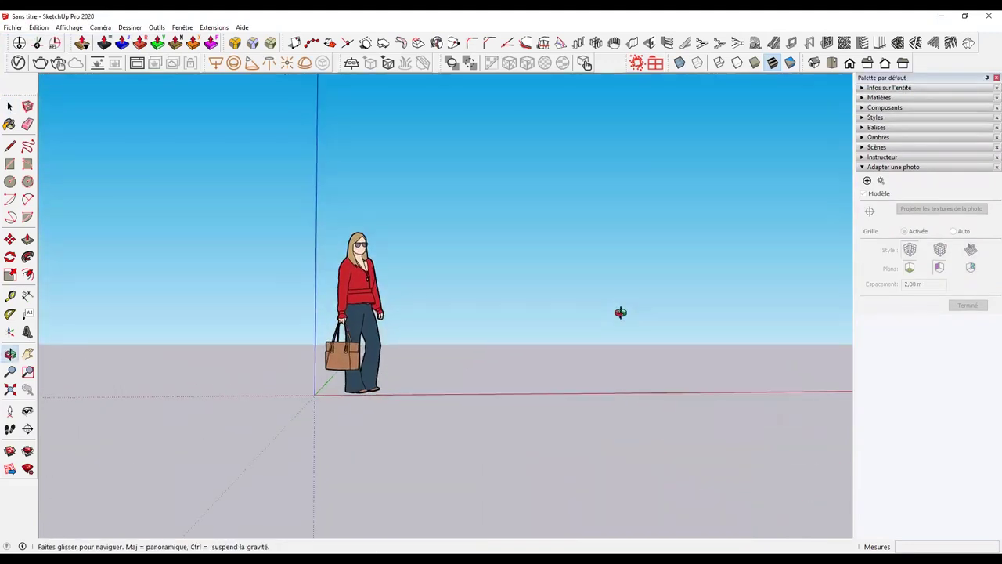
click(361, 286)
key(Delete)
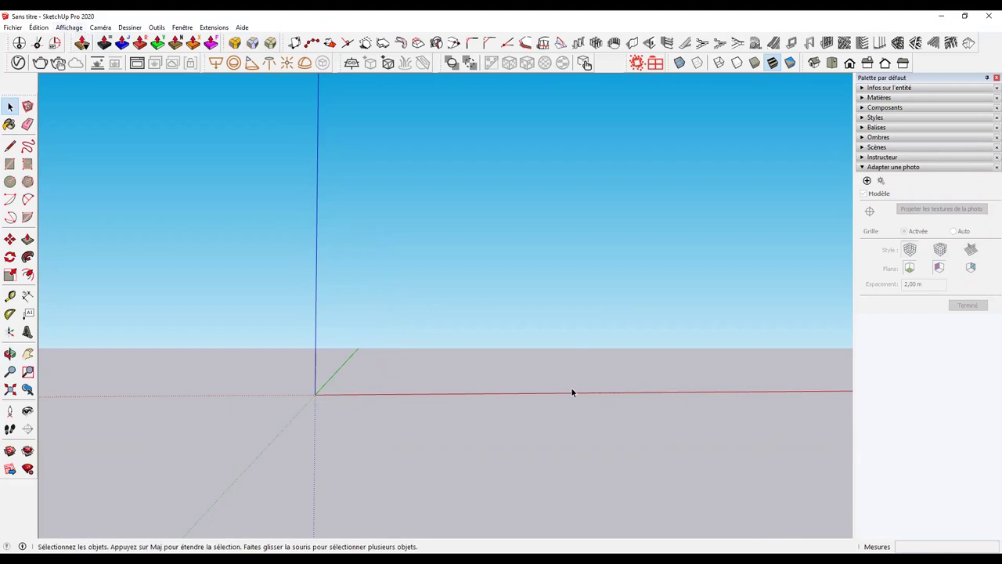
Load maison-a-vendre-1 as a new matched photo via Caméra > Adapter nouvelle photo.
click(100, 27)
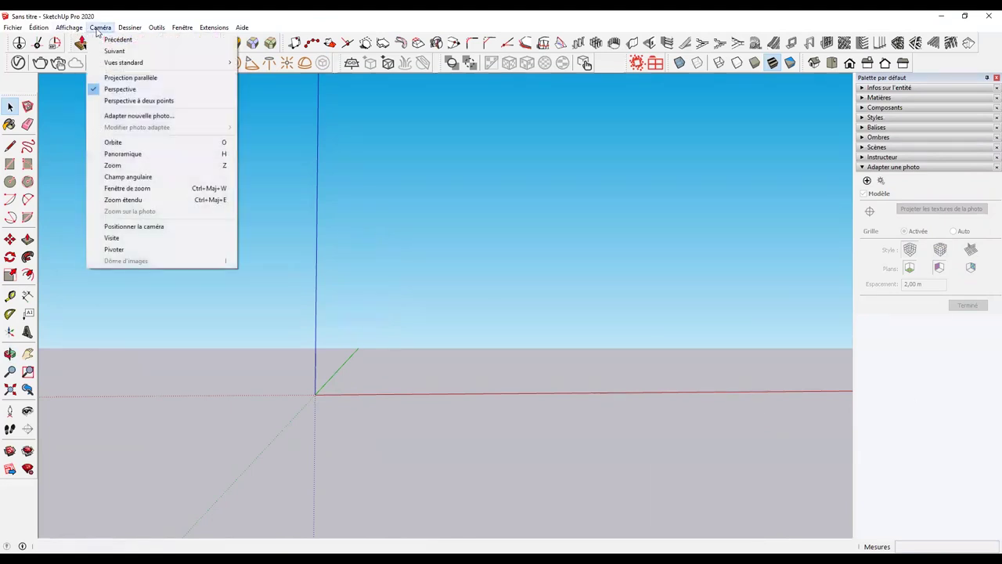
click(155, 115)
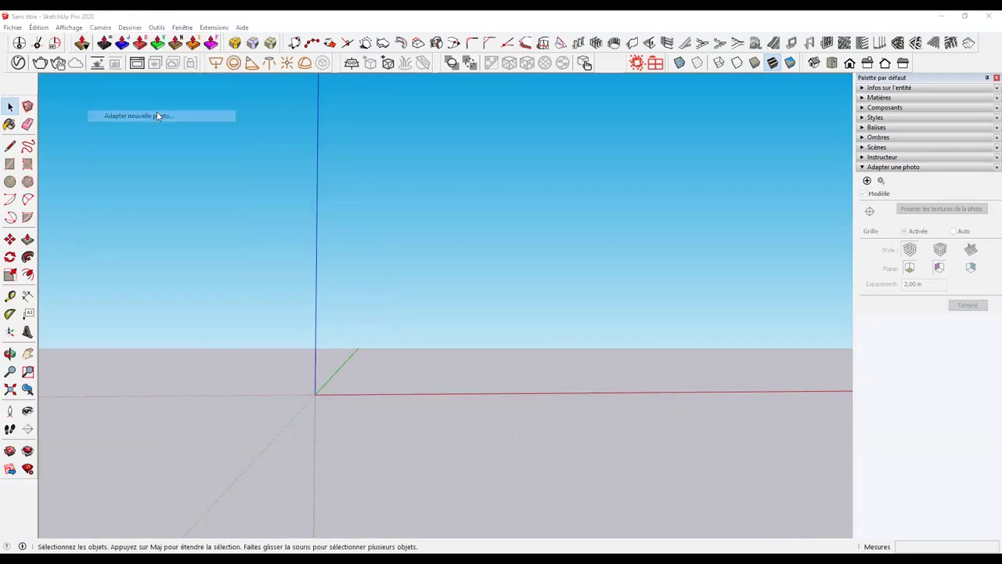
click(453, 194)
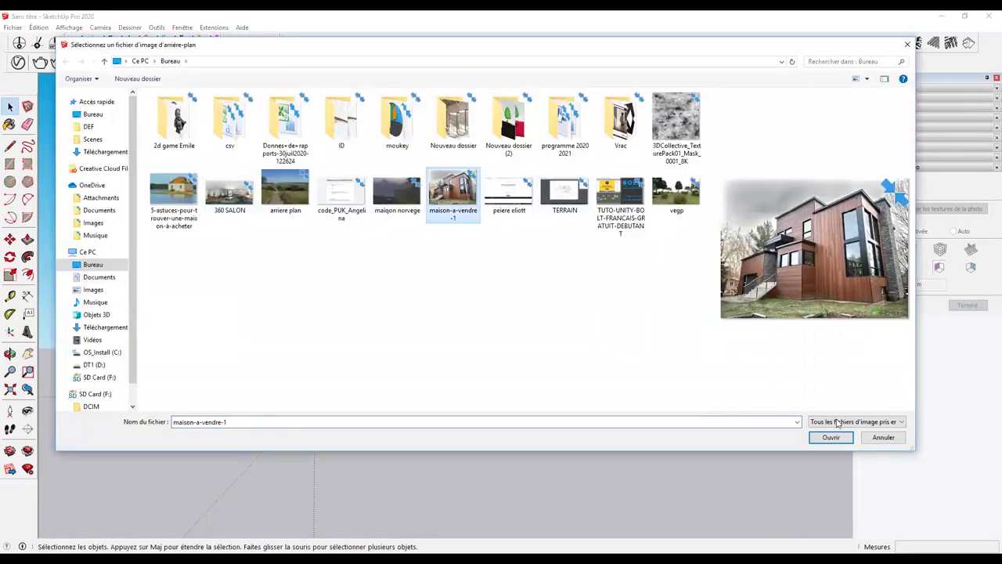
click(829, 438)
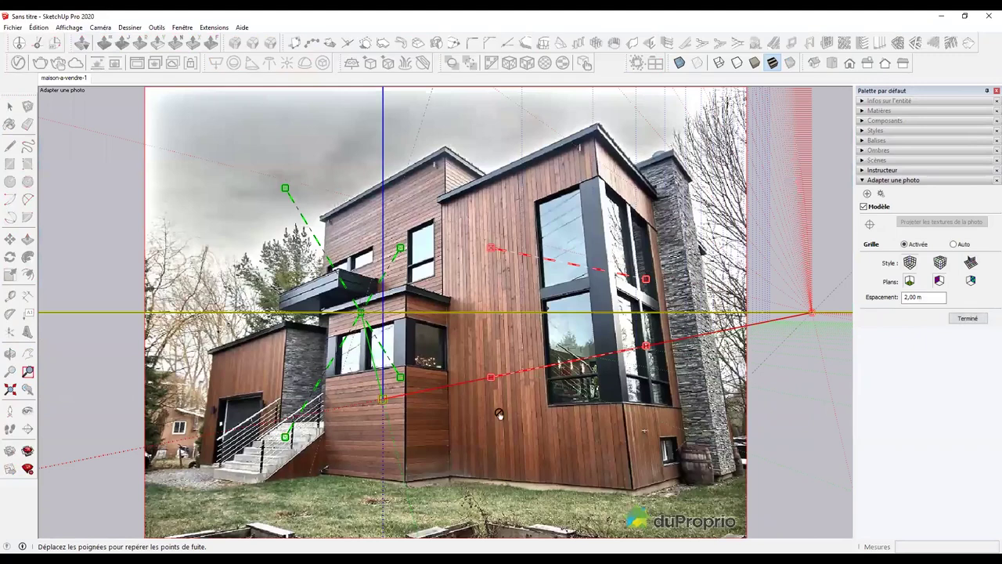
Align the upper red line with the roof edge and the lower red line with the house base.
drag(552, 267, 499, 218)
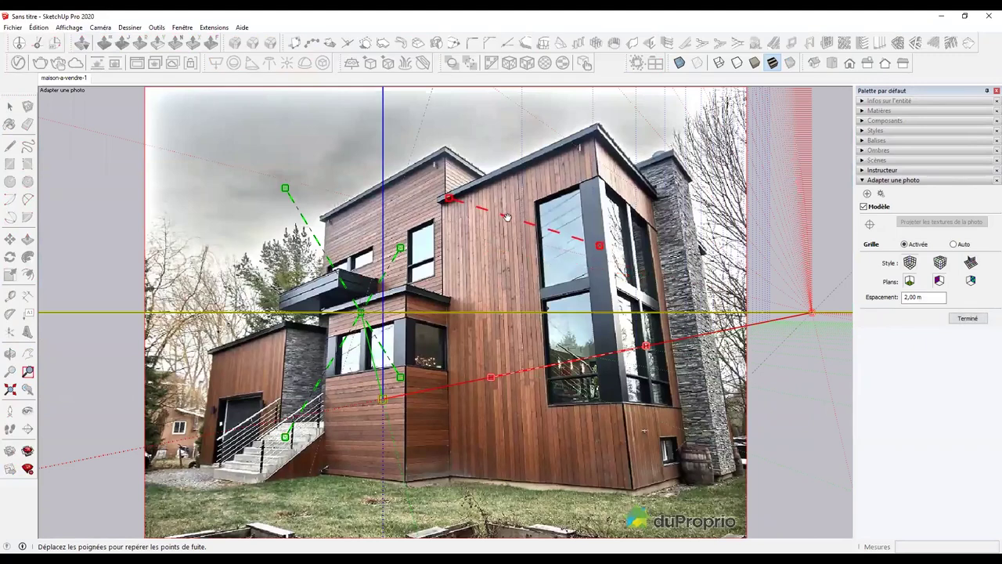
drag(592, 248, 597, 135)
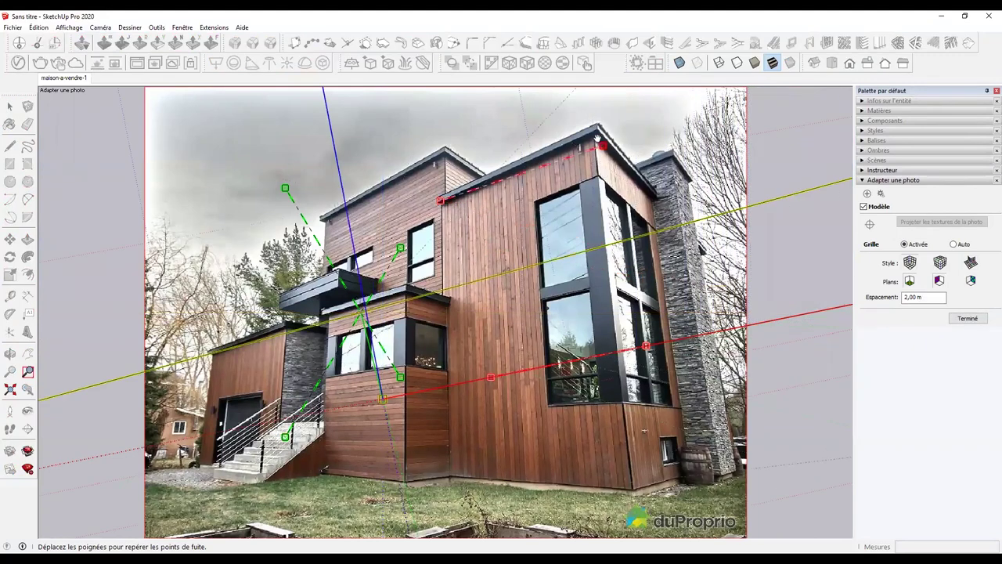
drag(509, 379, 468, 469)
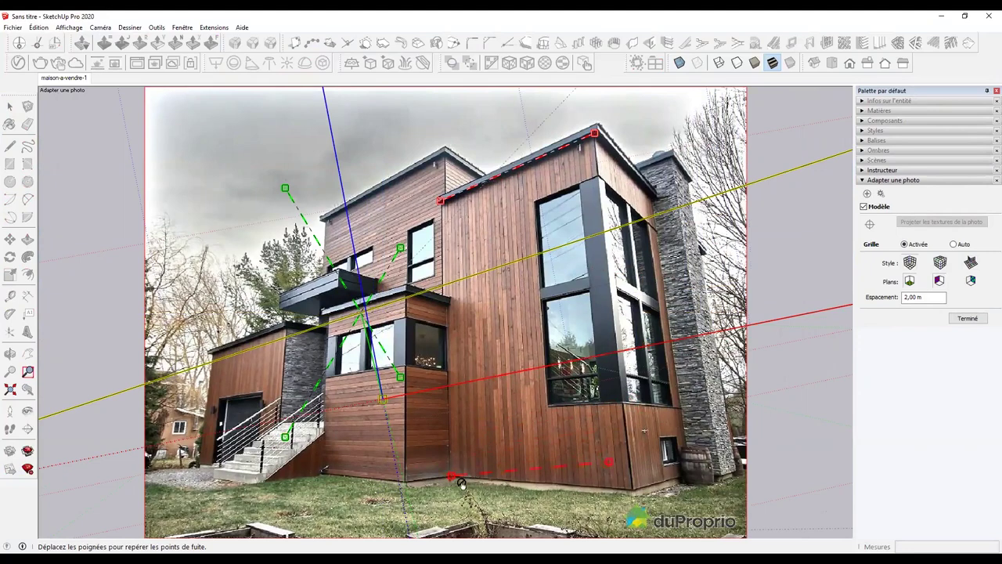
scroll(461, 483, up, 3)
scroll(461, 483, up, 3)
scroll(597, 465, down, 2)
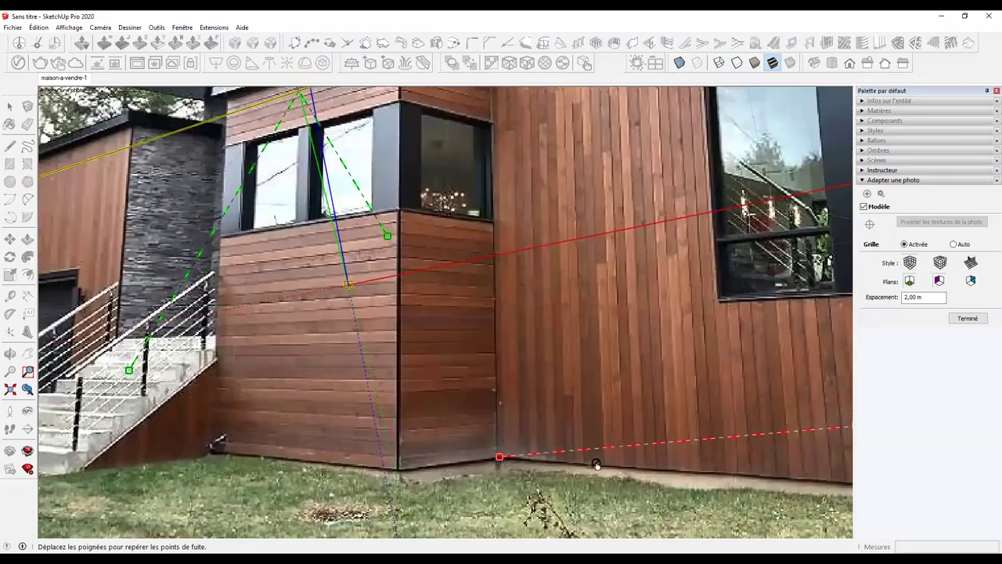
middle_drag(759, 470, 505, 398)
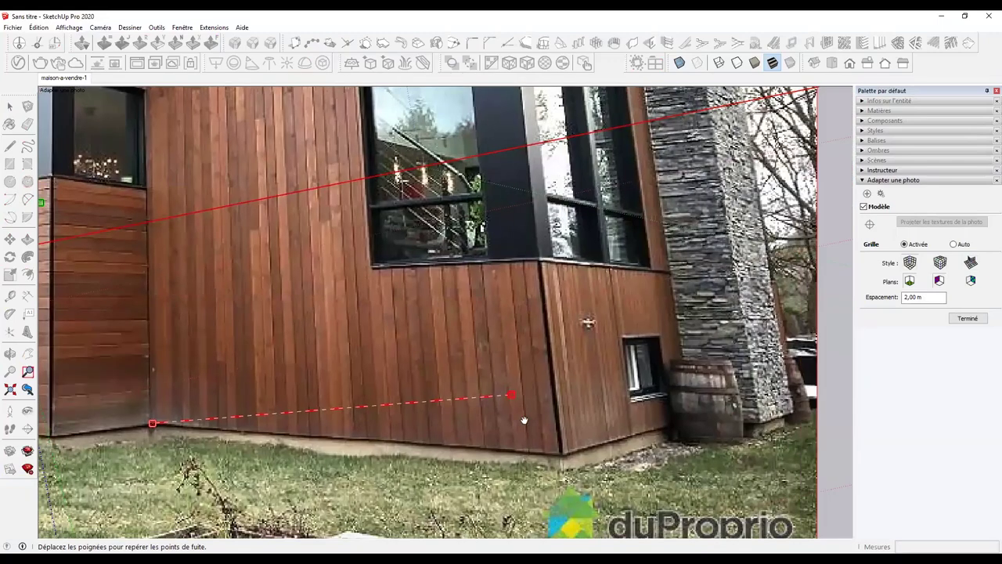
drag(510, 395, 557, 453)
Align the lower green vanishing line along the side wall's ground edge to the bottom corner.
scroll(359, 395, down, 3)
scroll(365, 380, down, 1)
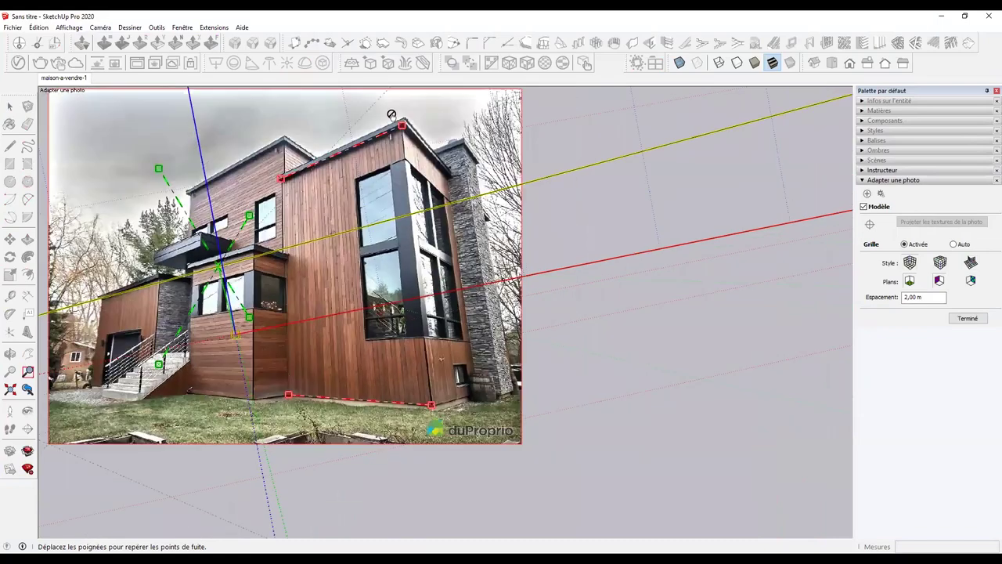
scroll(392, 114, up, 3)
scroll(423, 149, up, 1)
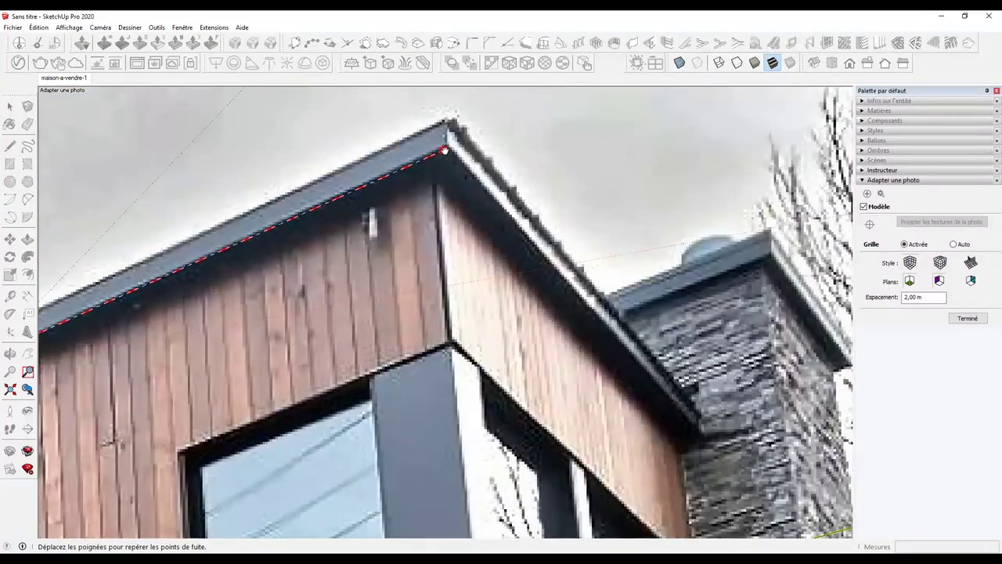
scroll(434, 162, down, 2)
scroll(247, 424, up, 2)
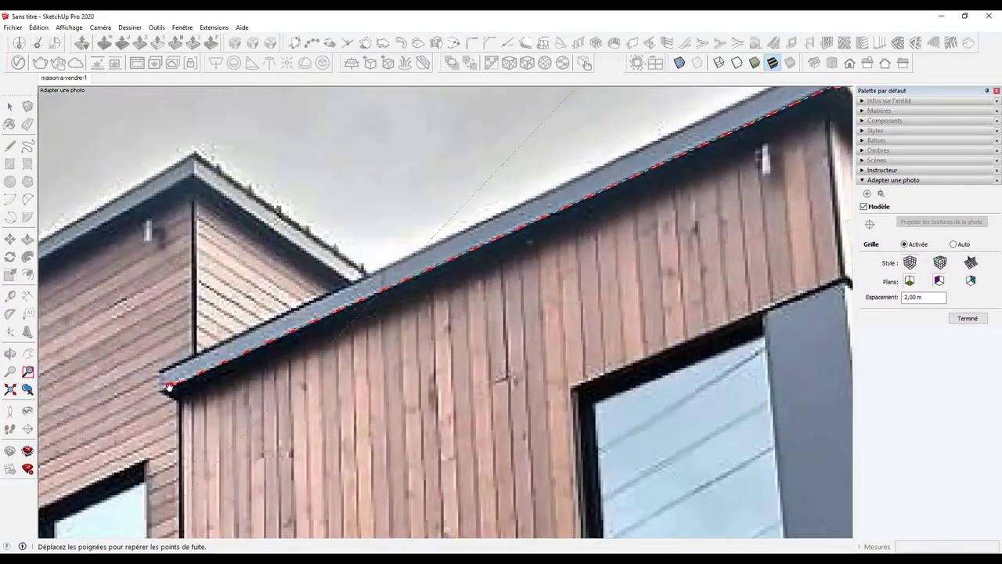
scroll(282, 442, down, 2)
scroll(352, 352, down, 2)
scroll(369, 298, down, 2)
scroll(244, 266, up, 2)
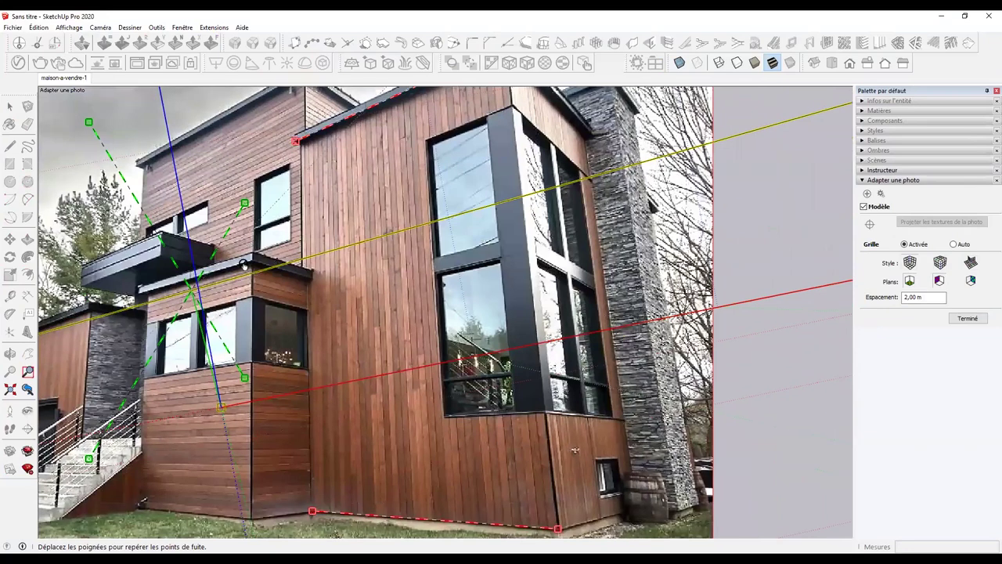
mouse_move(209, 261)
mouse_down()
mouse_move(644, 489)
mouse_move(715, 480)
mouse_up()
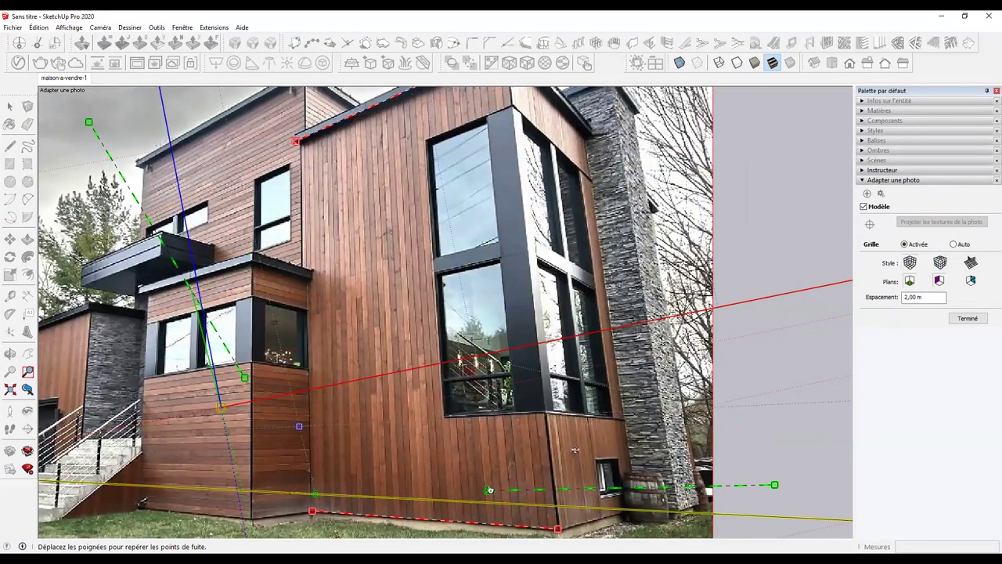
drag(490, 492, 558, 526)
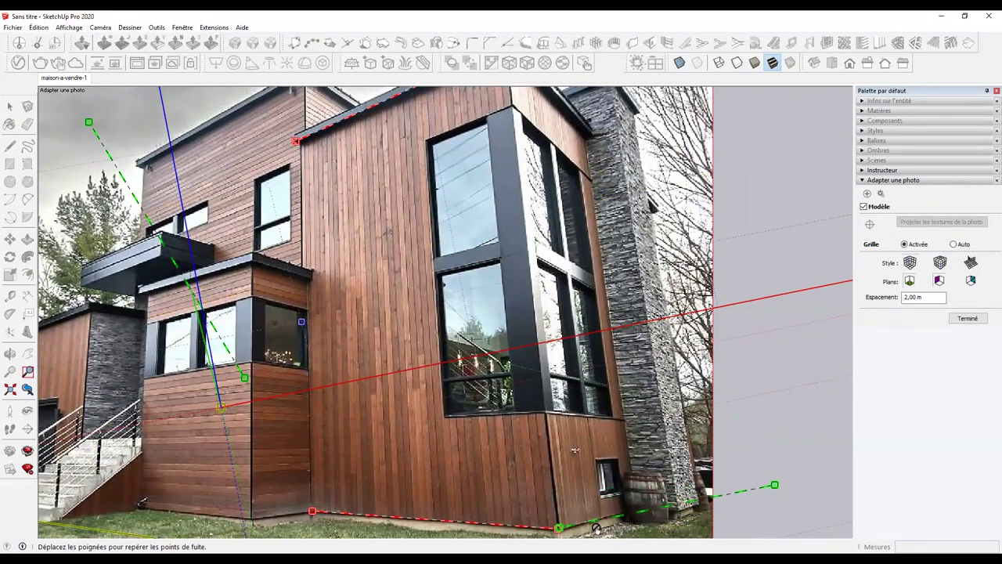
scroll(694, 524, up, 3)
scroll(807, 467, down, 3)
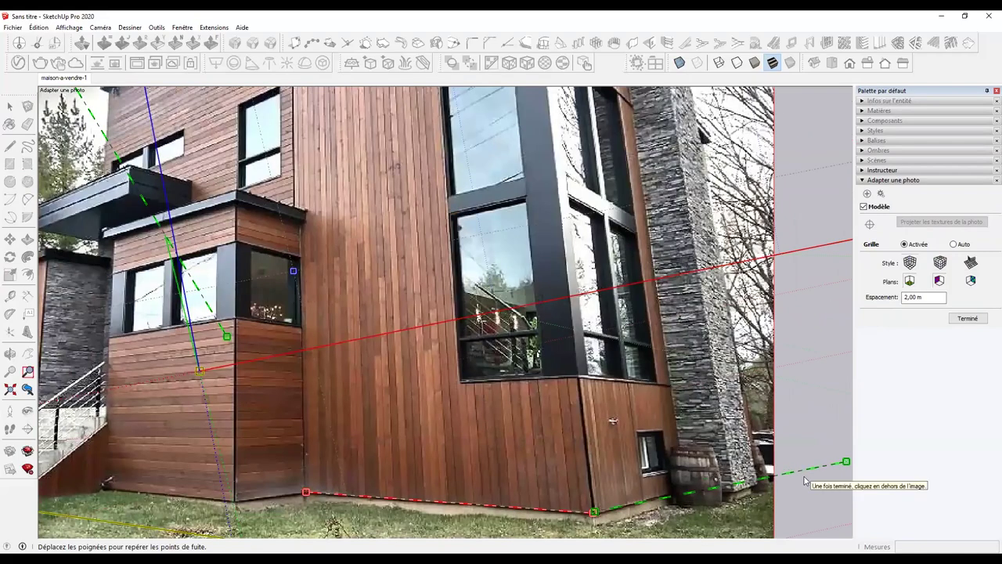
mouse_move(845, 463)
mouse_down()
mouse_move(665, 495)
mouse_move(709, 481)
mouse_up()
scroll(659, 495, up, 3)
scroll(659, 495, up, 3)
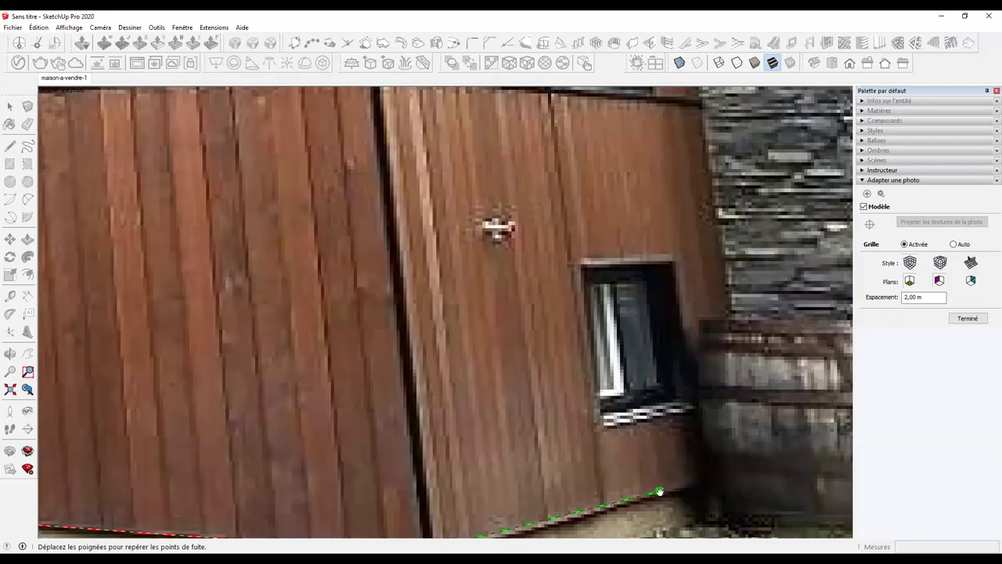
scroll(709, 481, down, 2)
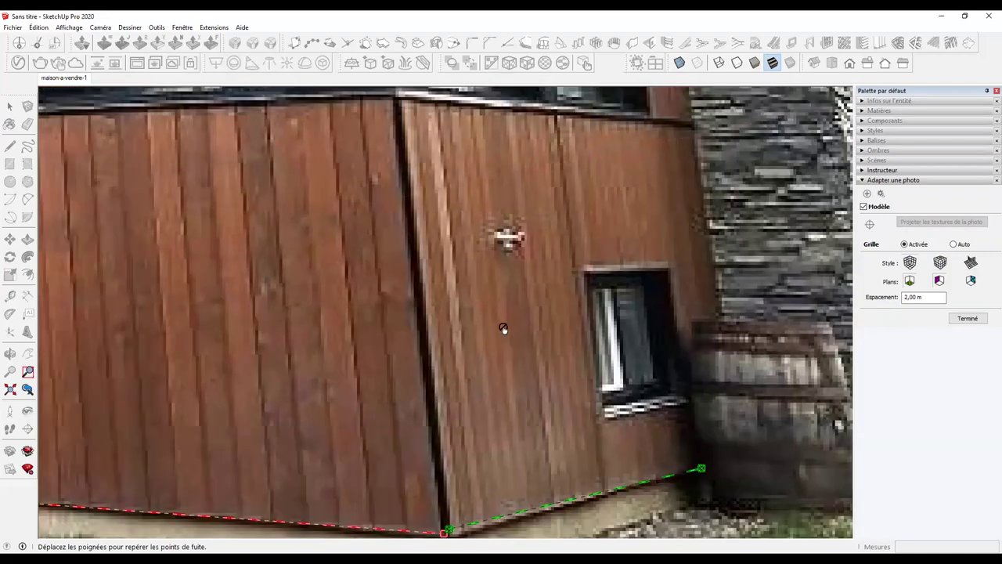
scroll(577, 376, down, 3)
scroll(208, 356, down, 2)
scroll(196, 453, up, 2)
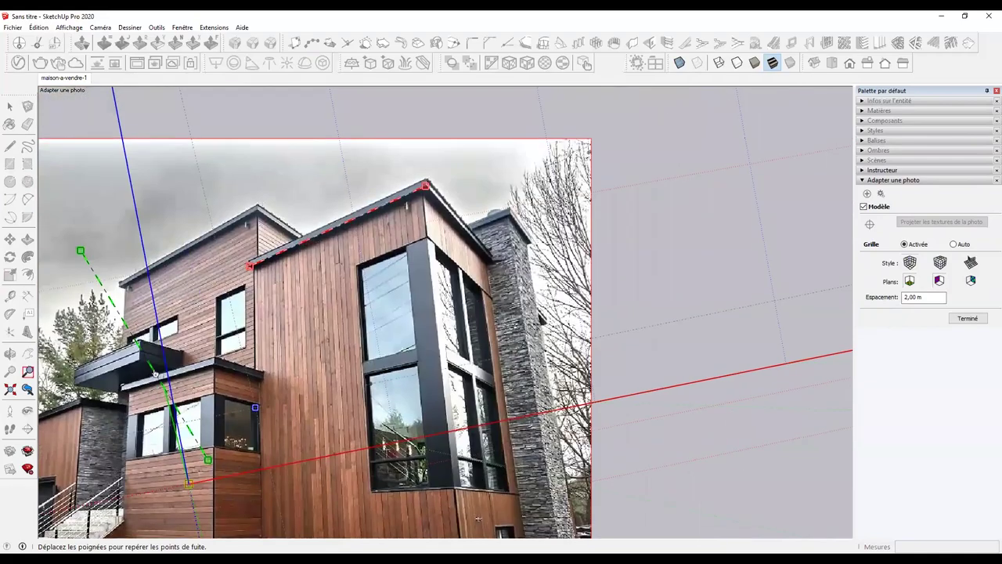
Align the upper green vanishing line with the roof edge, pinning its end at the roof corner.
drag(155, 374, 426, 190)
drag(455, 91, 455, 86)
middle_drag(480, 347, 465, 169)
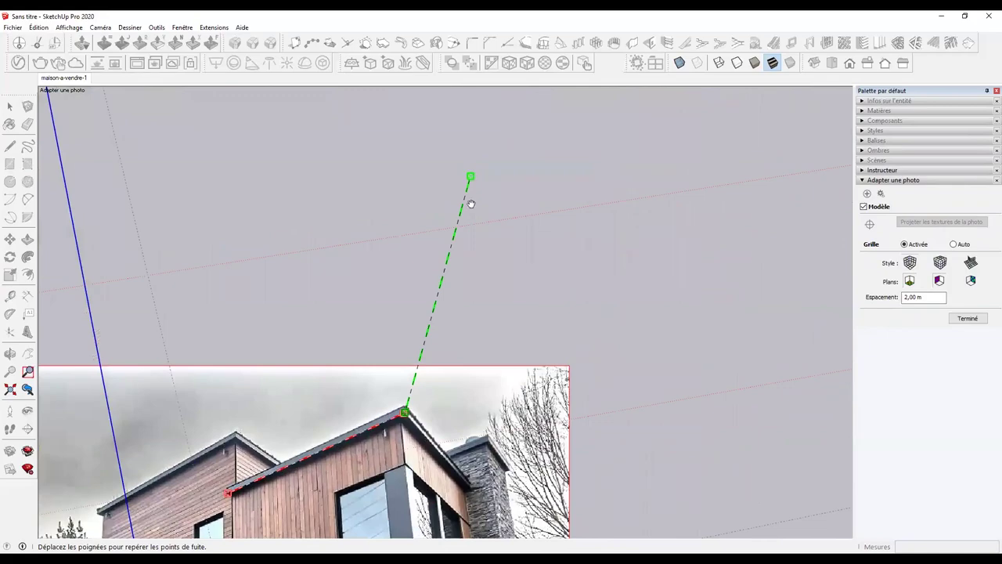
drag(471, 204, 468, 487)
scroll(470, 489, up, 3)
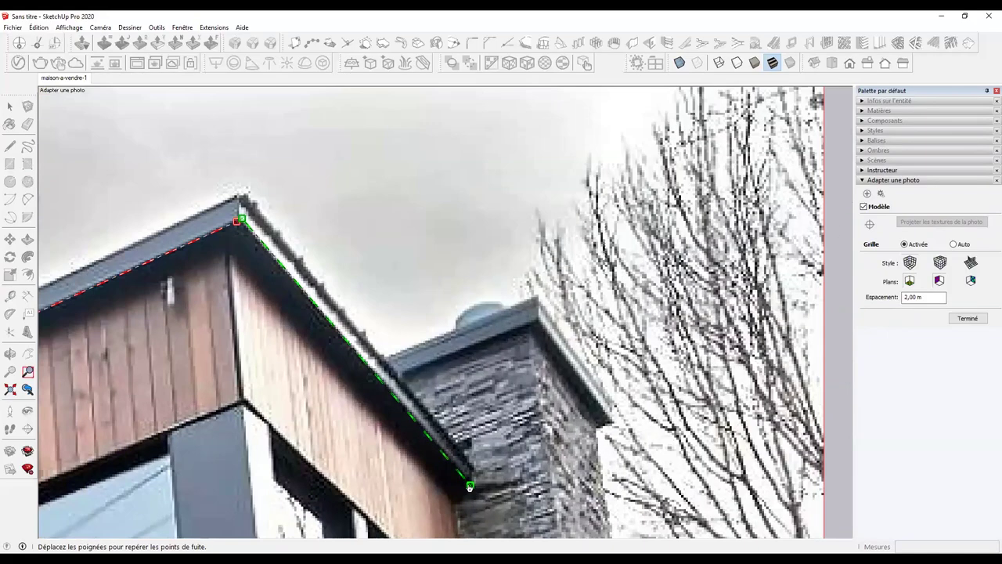
scroll(471, 482, down, 3)
scroll(470, 482, down, 2)
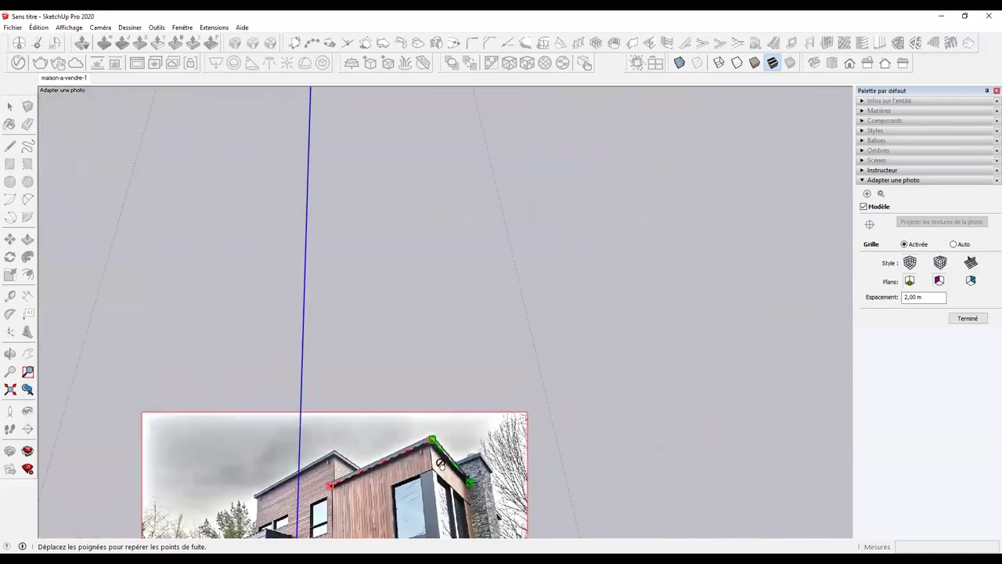
Move the axis origin onto the house's bottom corner.
middle_drag(438, 470, 332, 309)
drag(318, 323, 305, 452)
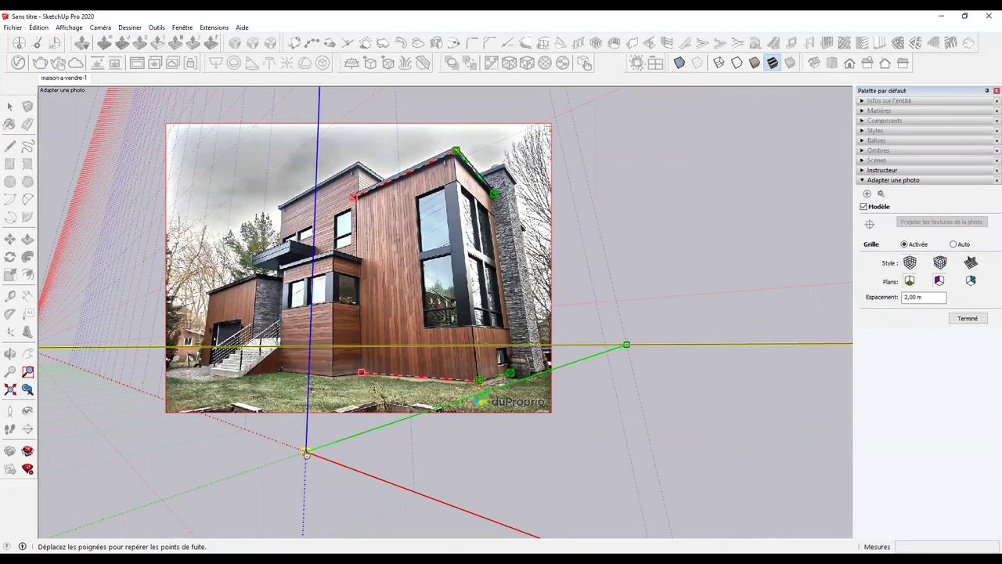
drag(305, 453, 478, 382)
scroll(468, 276, up, 3)
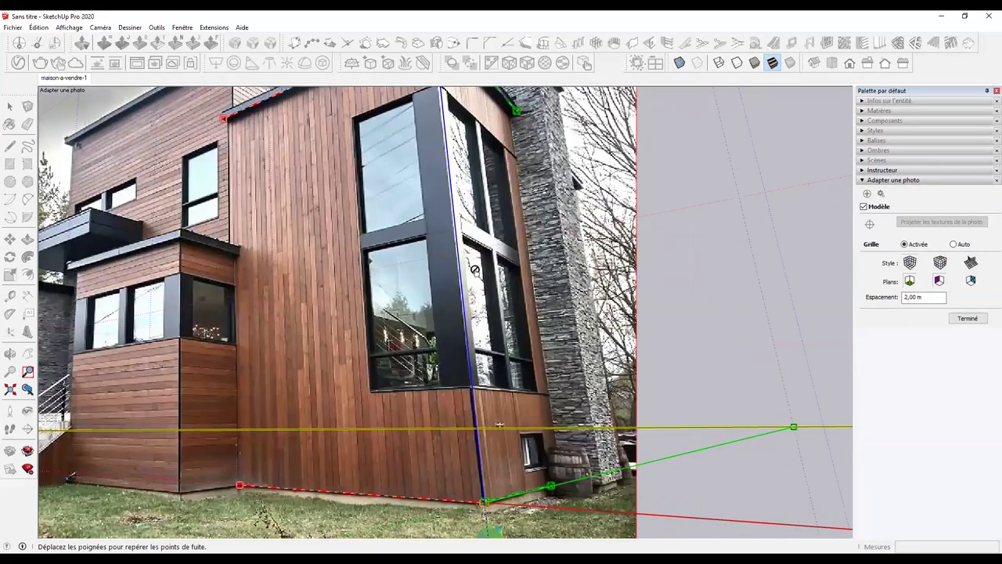
middle_drag(454, 166, 453, 217)
scroll(427, 223, up, 2)
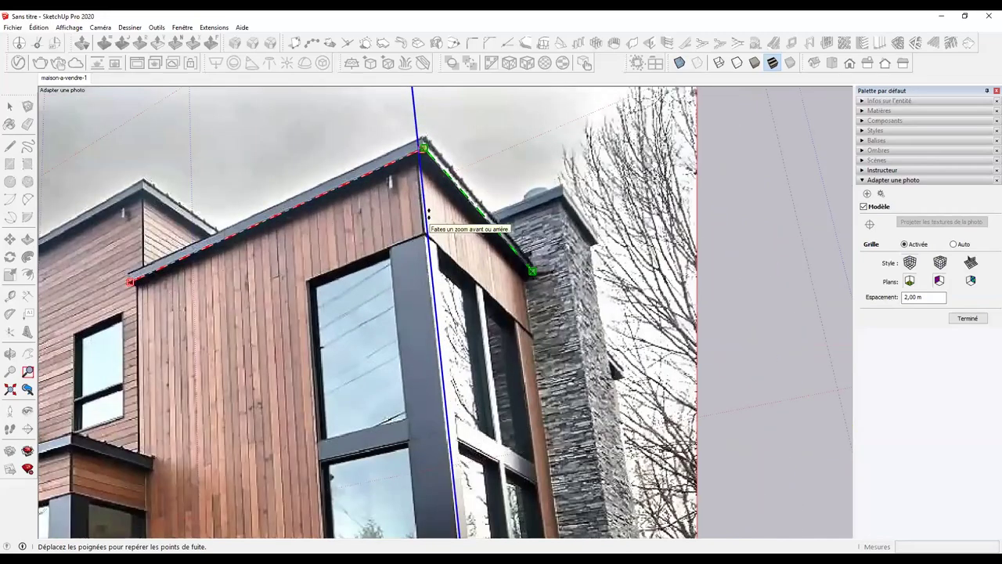
scroll(419, 213, up, 2)
scroll(423, 215, down, 1)
scroll(455, 297, down, 2)
scroll(493, 345, down, 2)
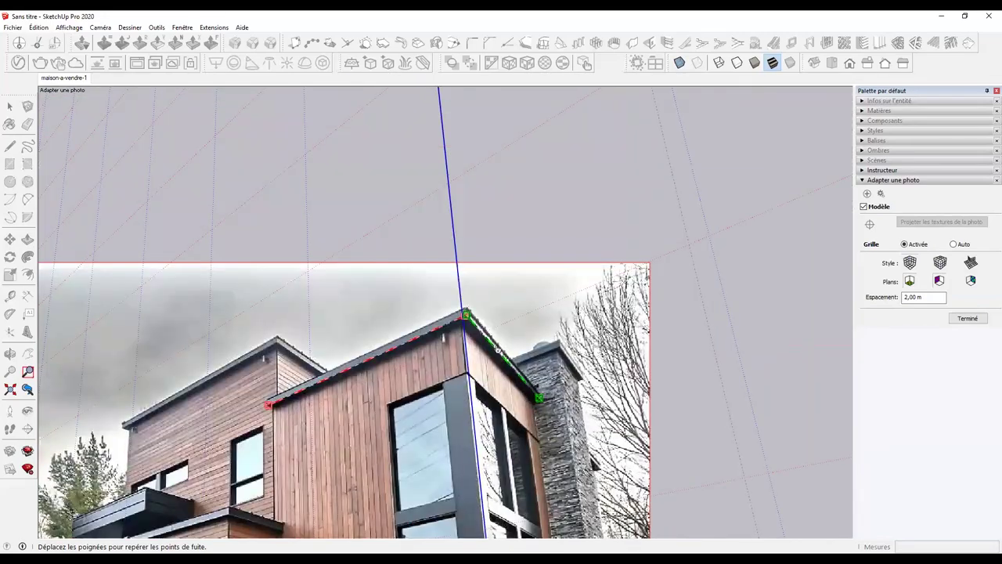
scroll(462, 317, up, 2)
scroll(408, 333, up, 2)
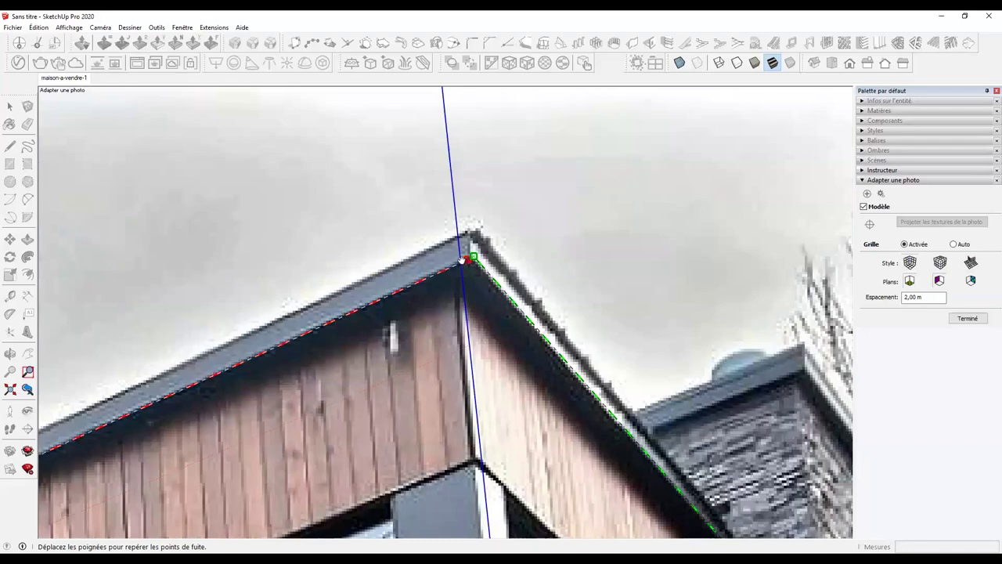
Align the vertical axis with the roof corner and zoom to check the fit.
drag(462, 261, 469, 261)
scroll(466, 317, down, 3)
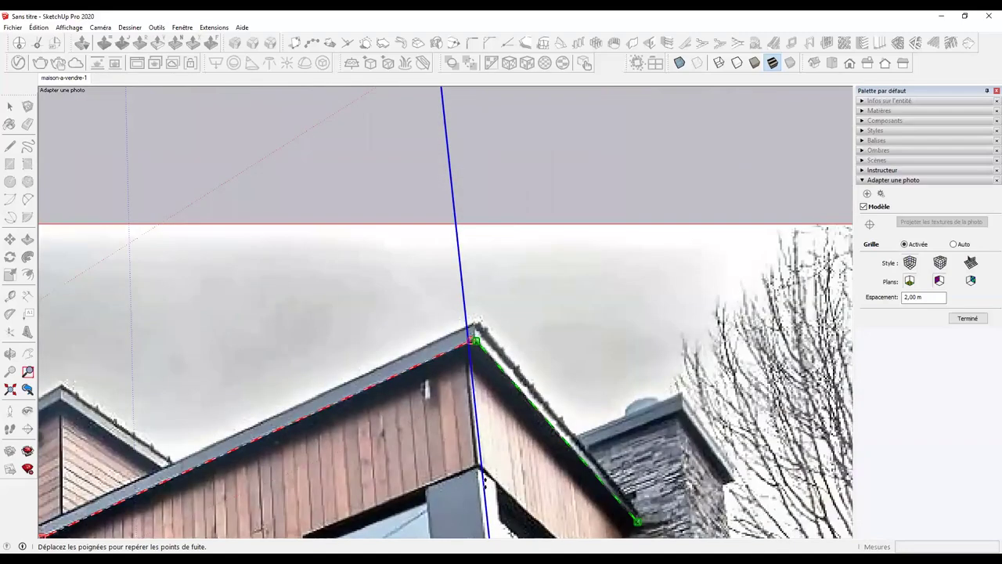
scroll(543, 148, down, 2)
scroll(549, 440, up, 3)
scroll(549, 440, up, 3)
scroll(549, 440, up, 2)
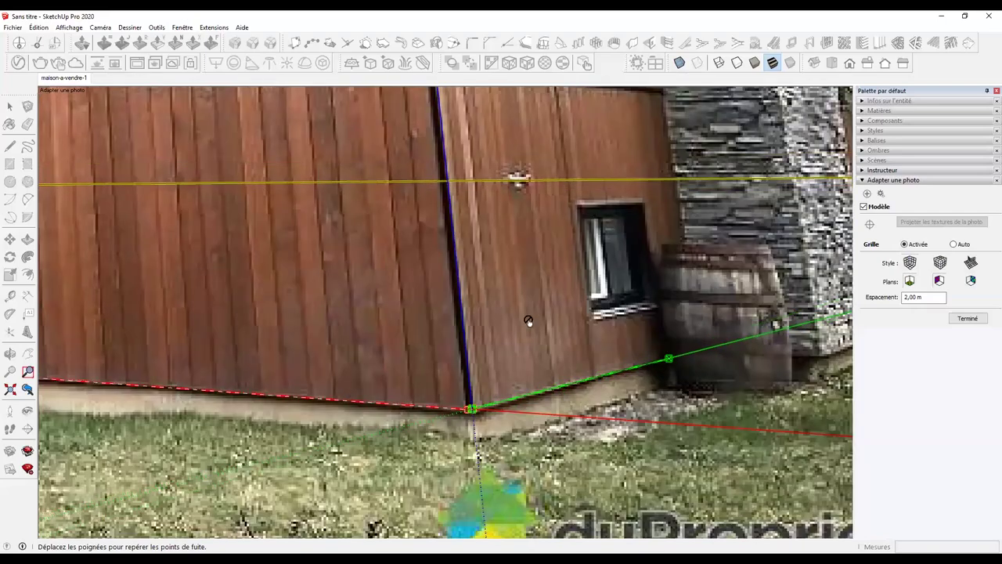
scroll(529, 321, down, 2)
scroll(495, 213, down, 2)
scroll(546, 180, down, 1)
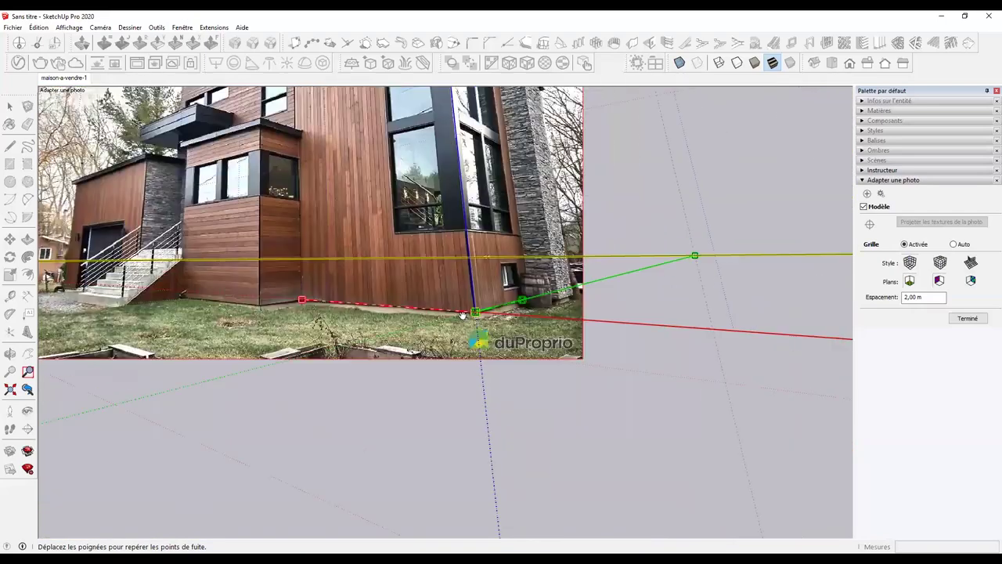
scroll(595, 258, down, 1)
scroll(631, 336, down, 2)
scroll(593, 345, down, 1)
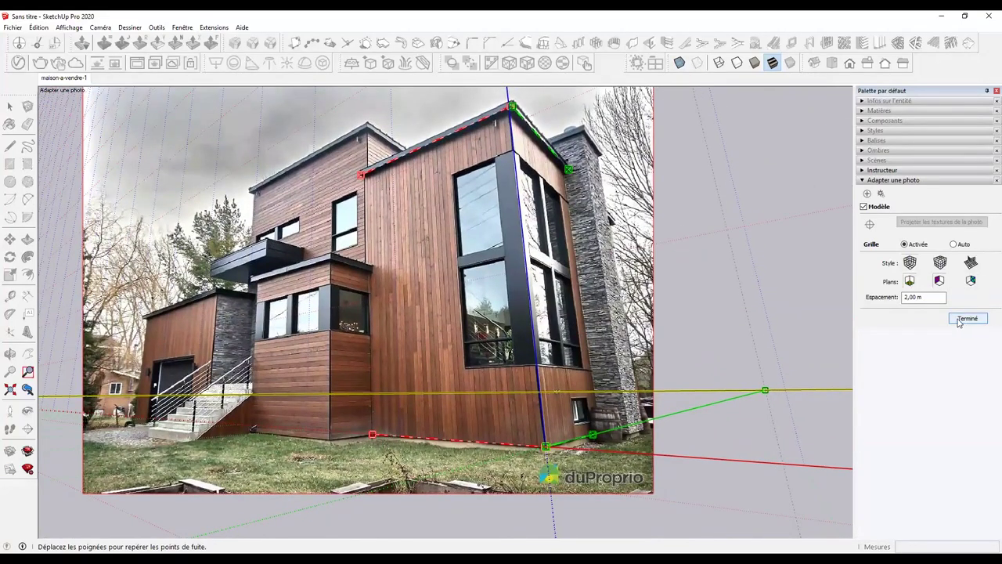
Finish the photo match, reopen it to edit the Espacement grid spacing, then finish again.
right_click(587, 233)
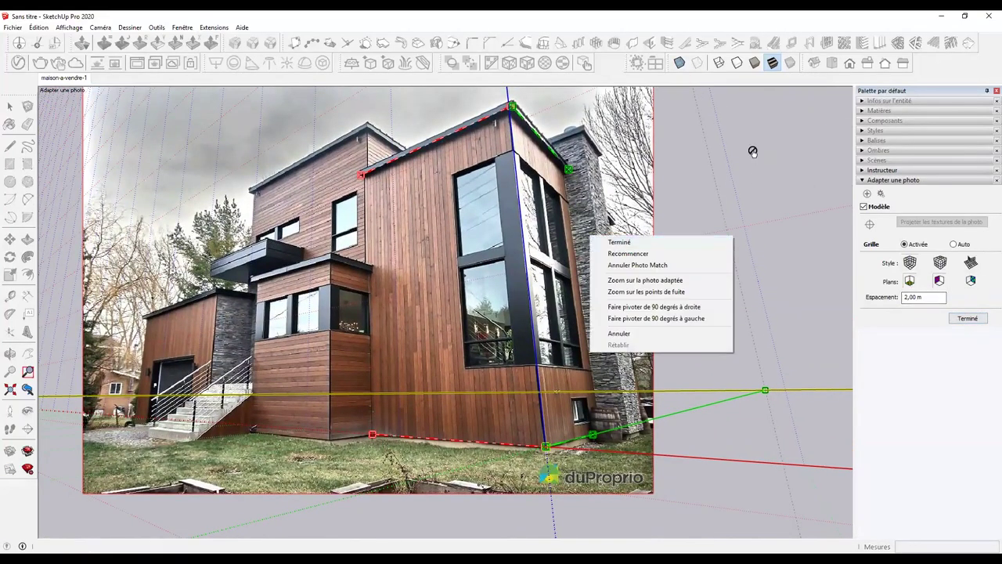
click(627, 241)
right_click(553, 220)
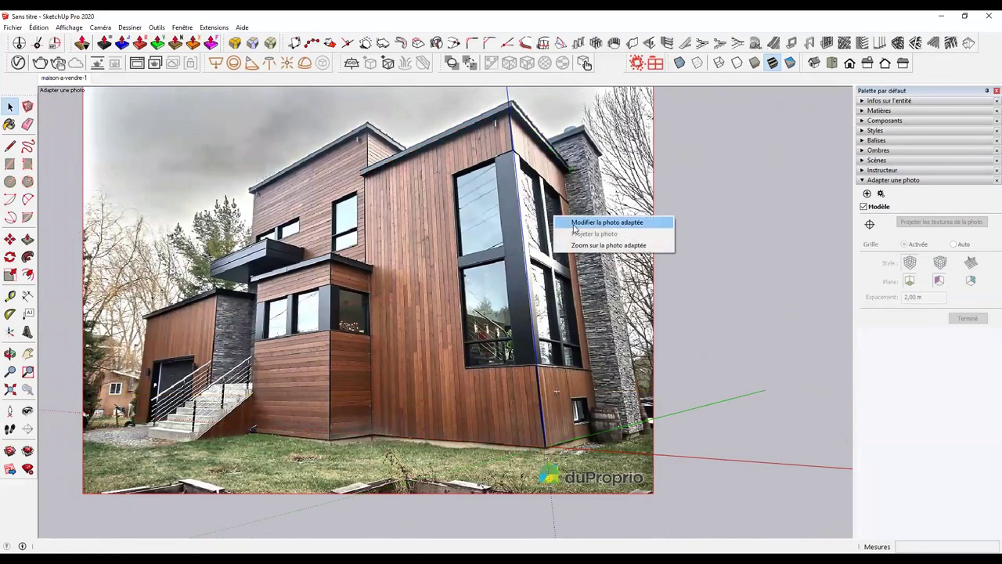
click(583, 223)
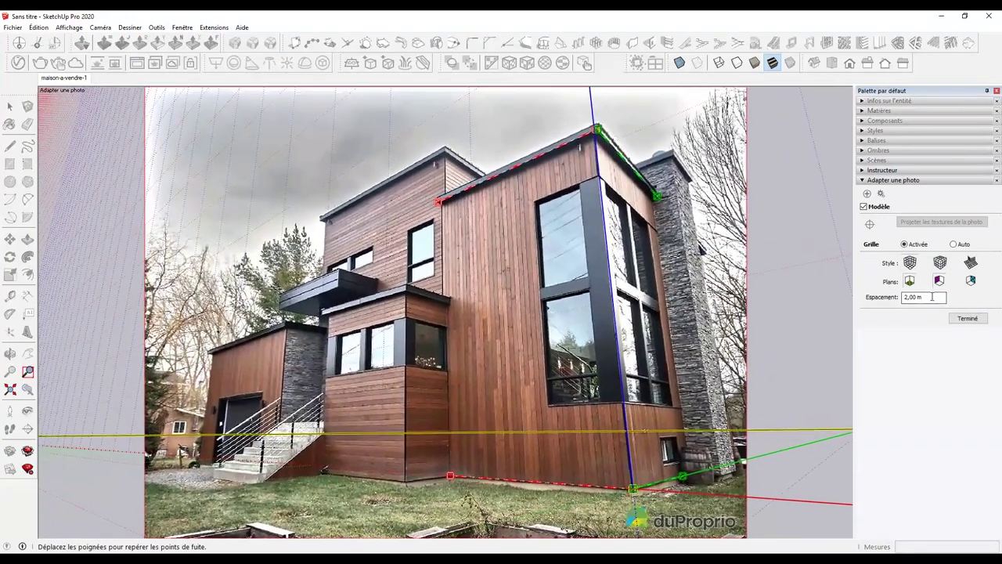
click(932, 297)
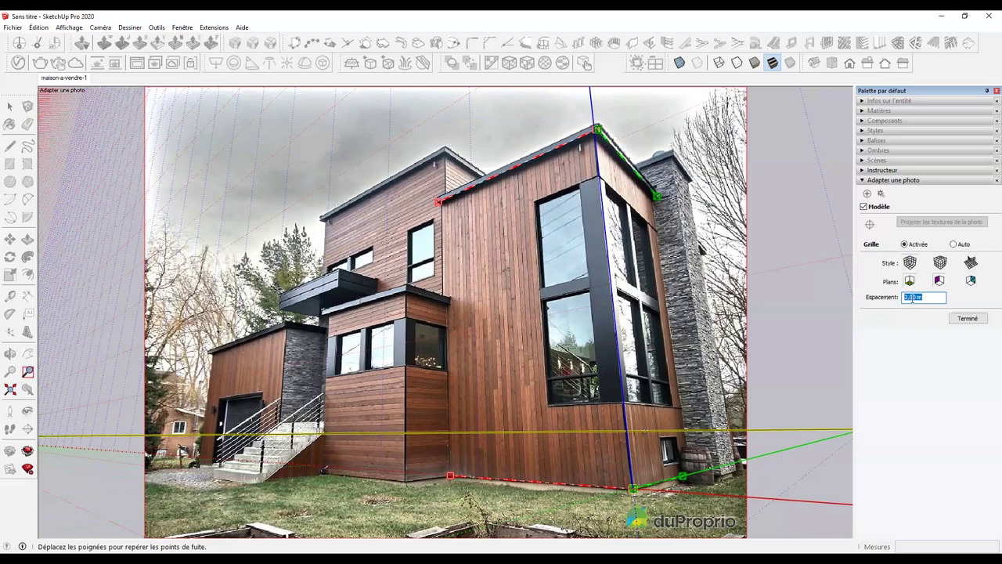
click(967, 319)
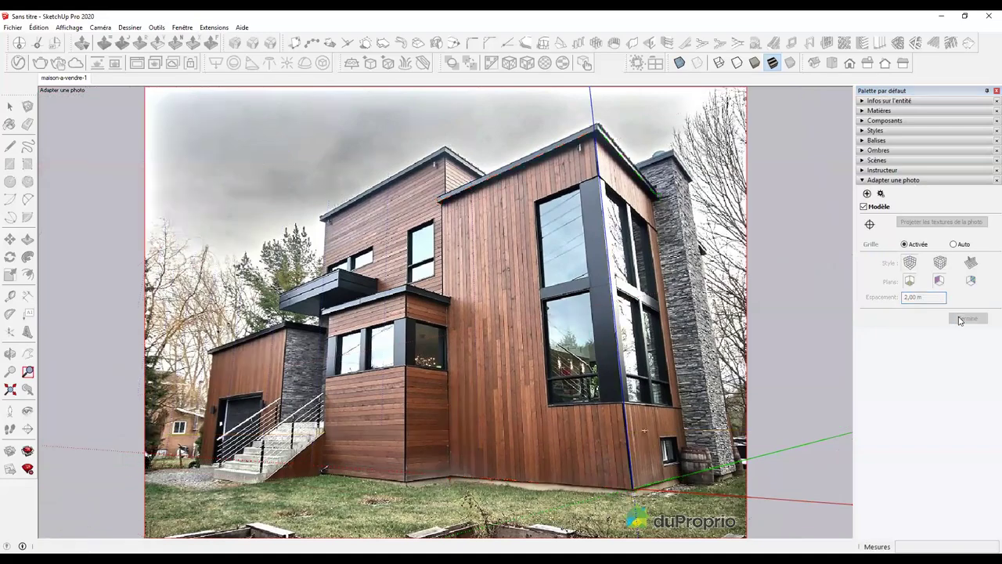
scroll(552, 337, down, 3)
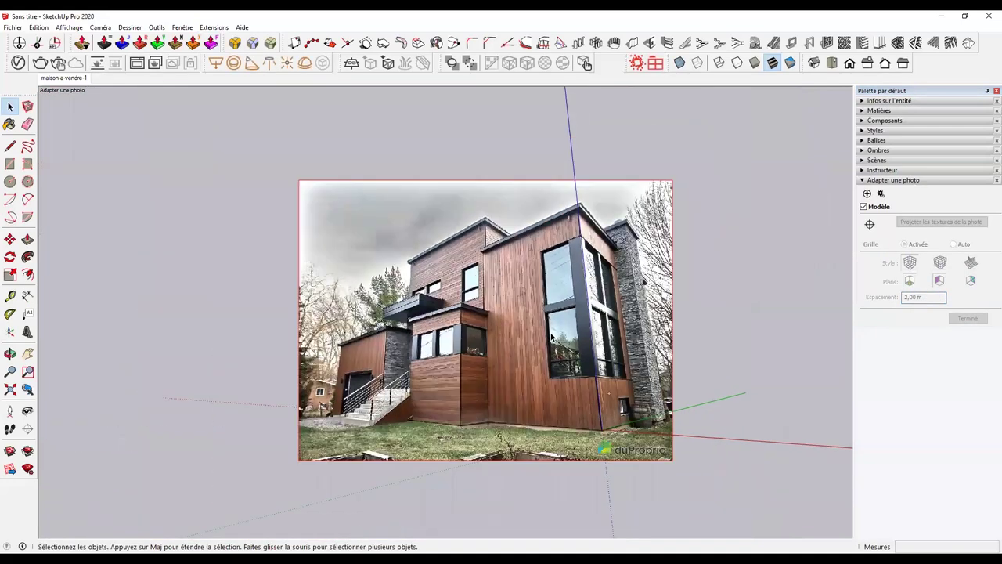
Reopen the matched photo with Modifier la photo adaptée and confirm it with Terminé.
scroll(681, 444, up, 1)
scroll(649, 431, up, 3)
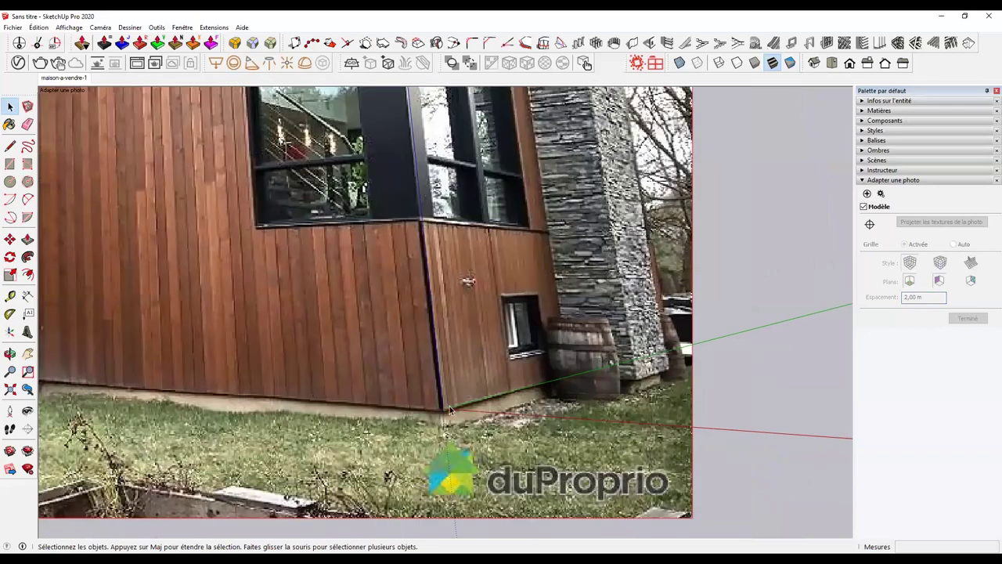
scroll(427, 302, down, 3)
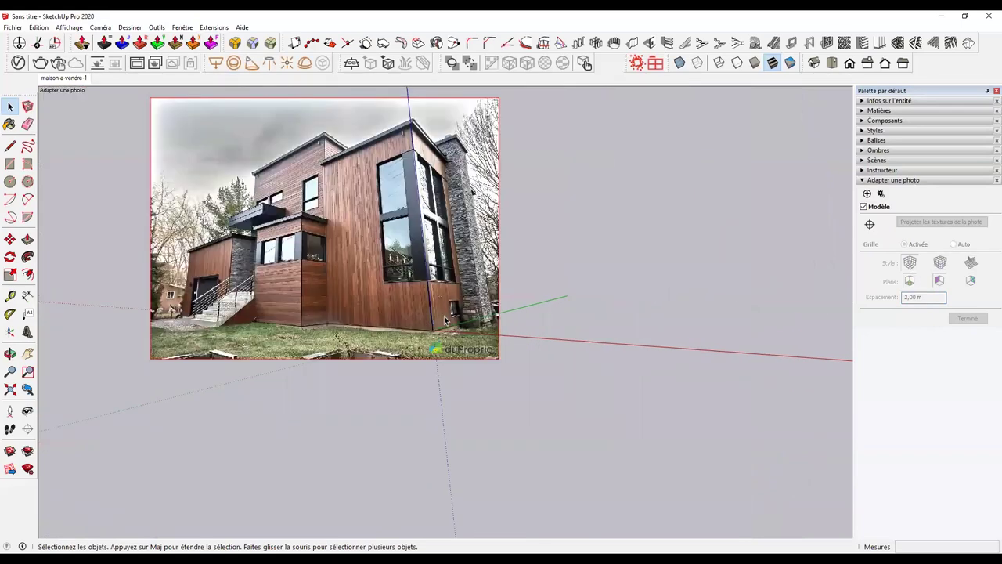
scroll(352, 163, up, 2)
right_click(354, 164)
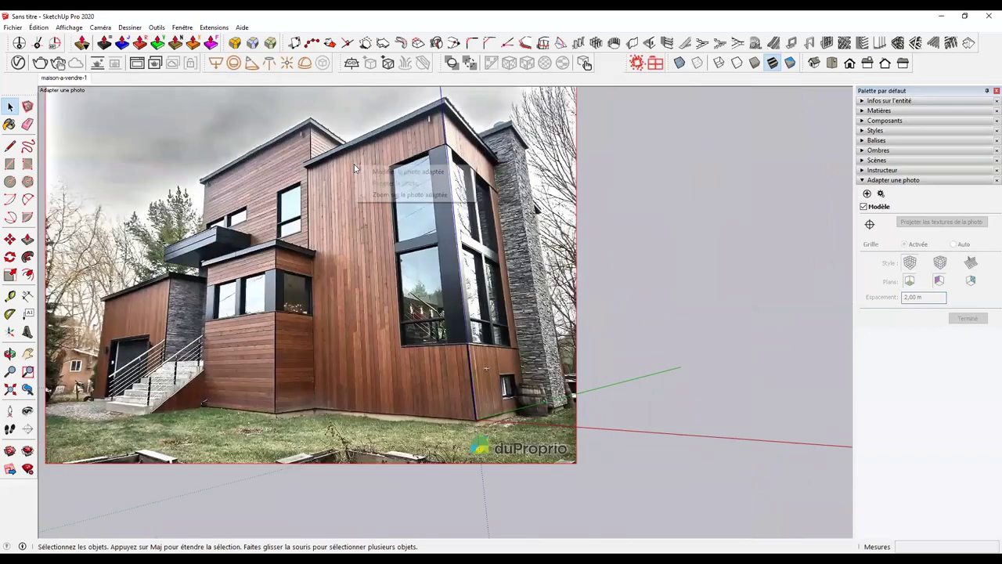
click(390, 172)
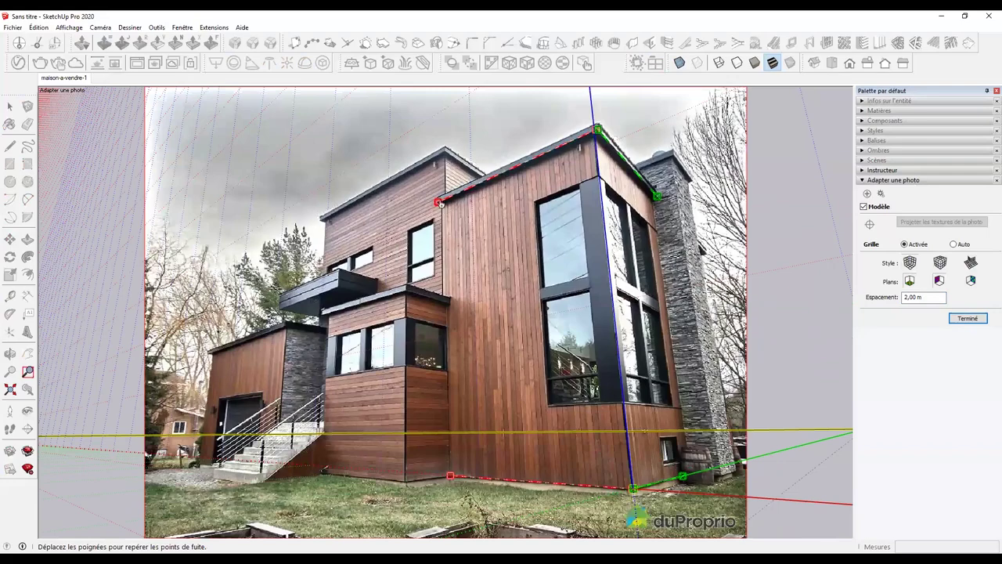
right_click(458, 210)
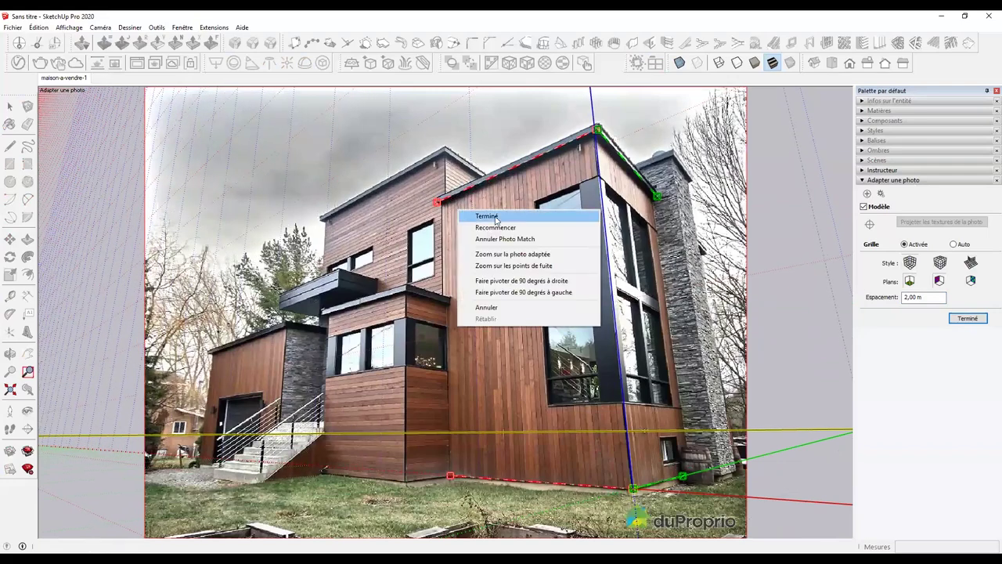
click(486, 216)
Orbit away, then return to the maison-a-vendre-1 scene view.
scroll(448, 279, down, 3)
mouse_move(447, 280)
middle_down()
mouse_move(416, 287)
mouse_move(482, 310)
mouse_move(686, 323)
middle_up()
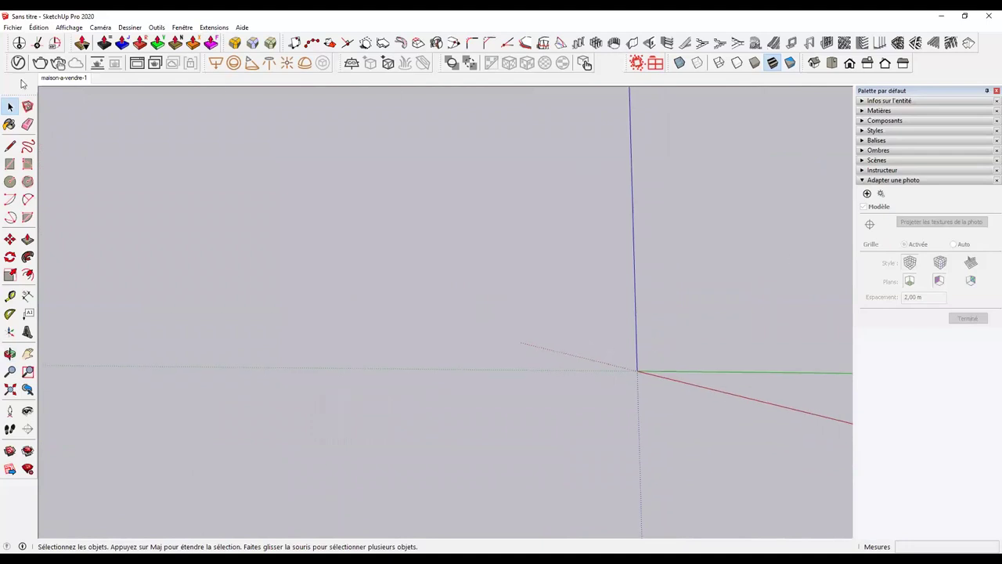
click(68, 79)
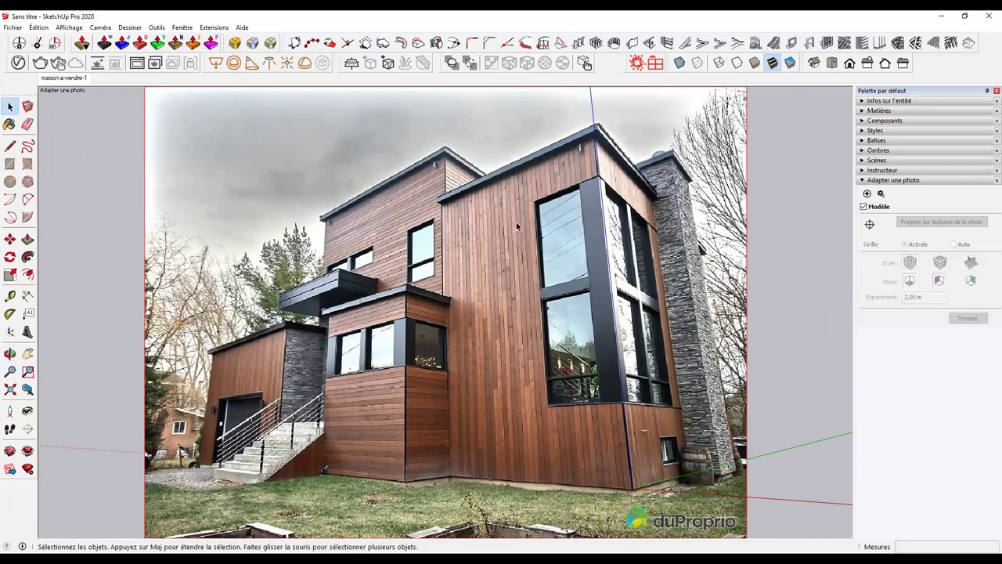
Start a rectangle with its first corner at the front wall's roof corner.
click(9, 165)
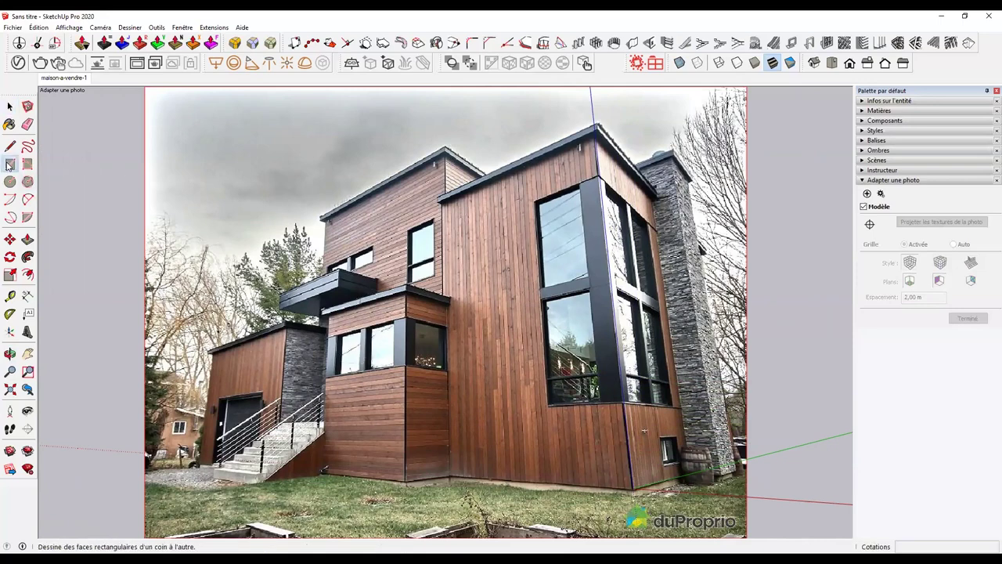
click(9, 146)
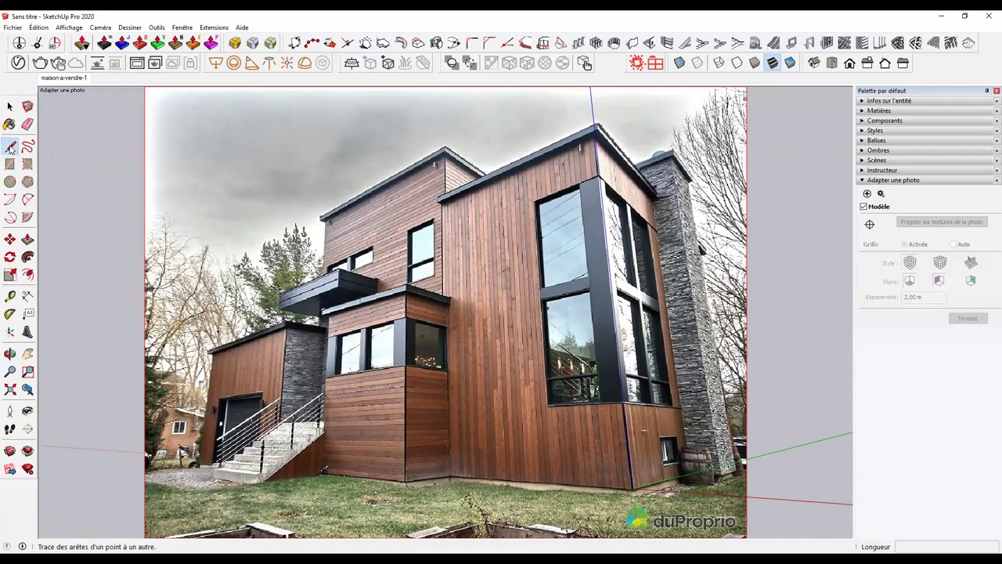
click(9, 164)
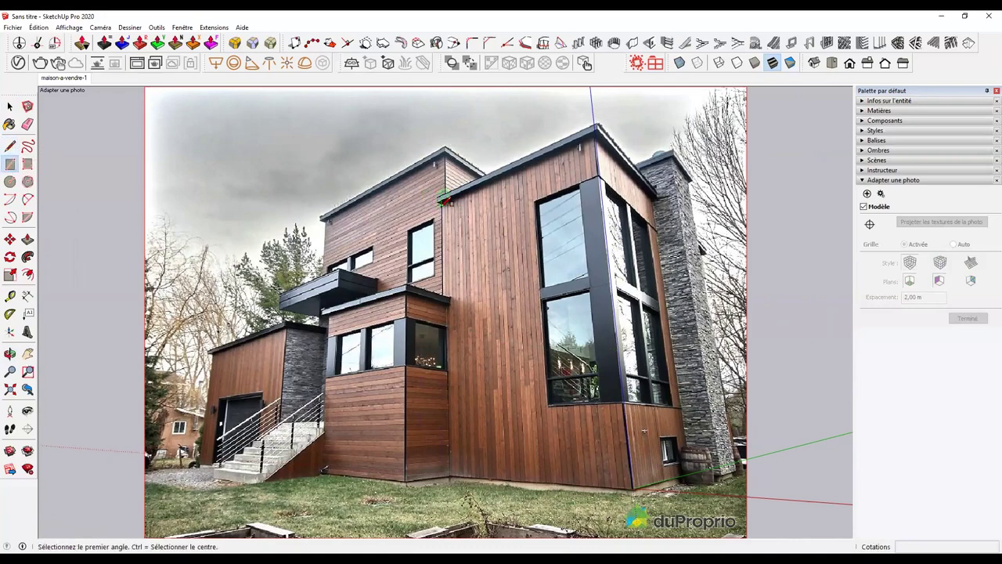
scroll(445, 202, up, 4)
scroll(450, 188, up, 4)
scroll(457, 172, up, 3)
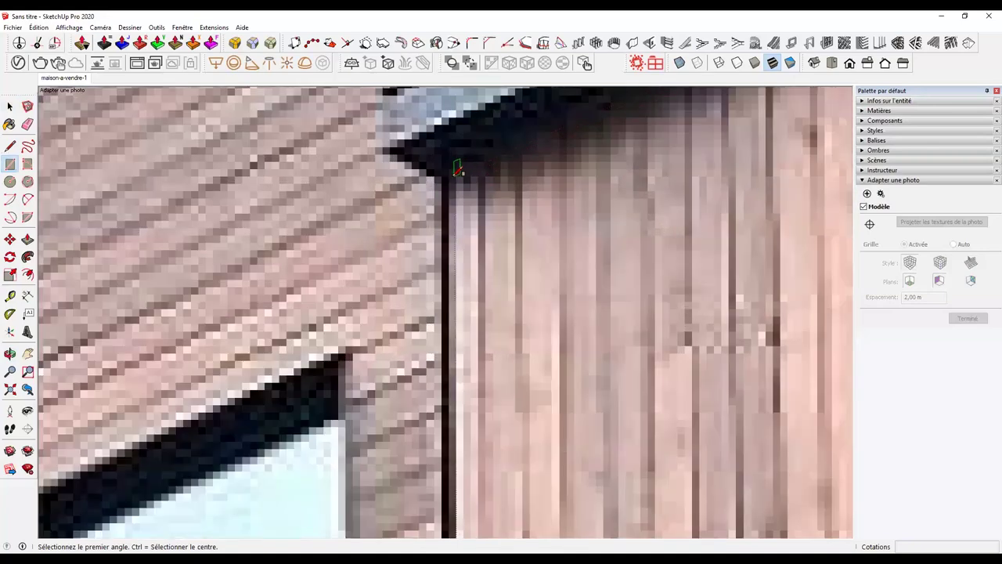
scroll(458, 169, down, 3)
click(455, 167)
scroll(611, 376, down, 2)
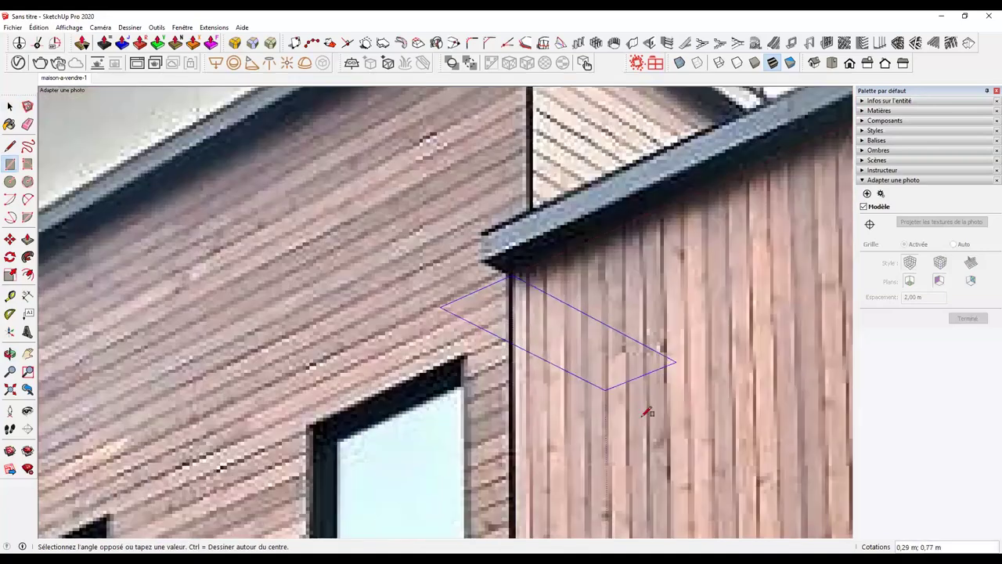
scroll(650, 415, down, 6)
middle_drag(568, 271, 441, 184)
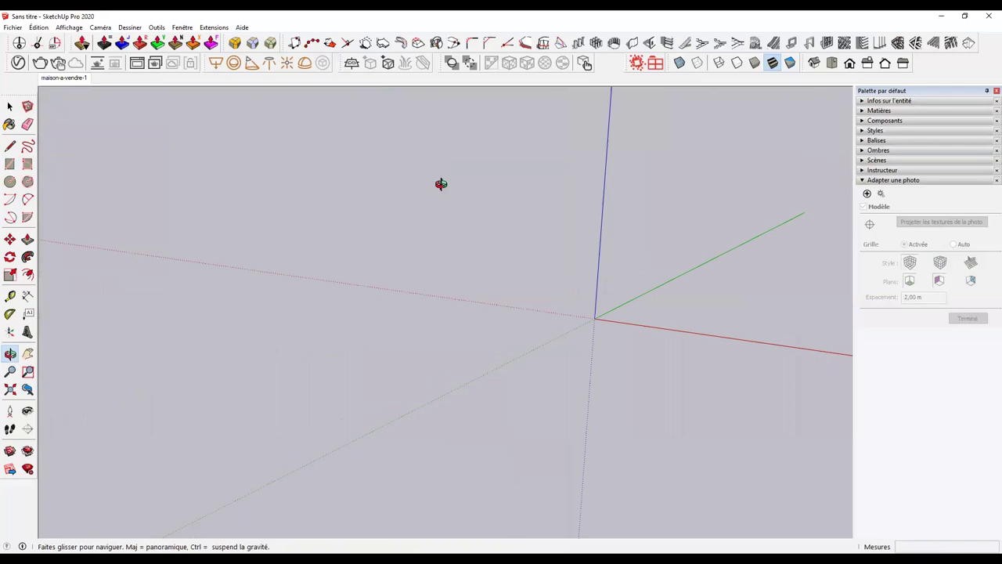
click(63, 77)
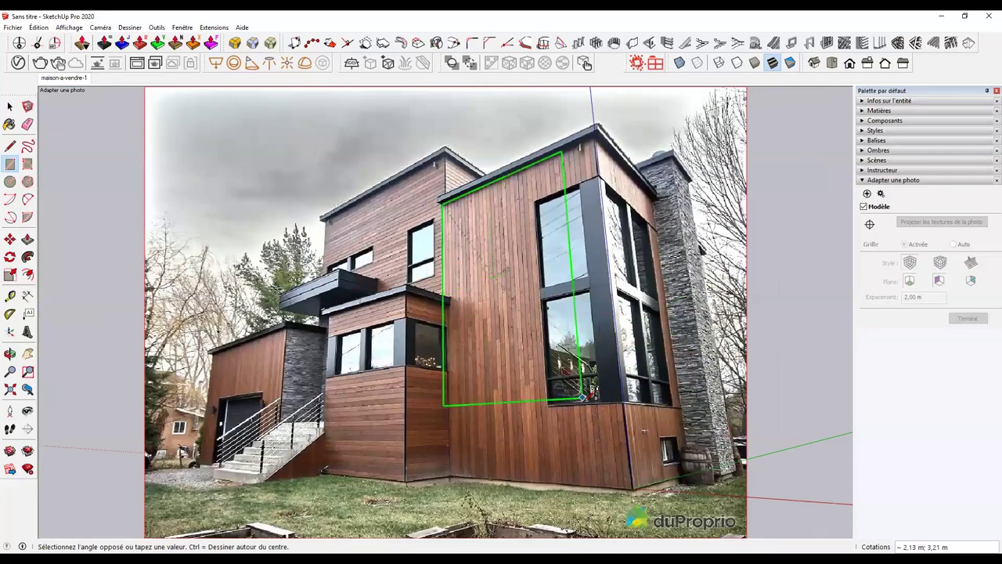
Close the front wall at the bottom corner, trace the side wall, then orbit to check.
scroll(627, 481, up, 3)
scroll(603, 480, up, 3)
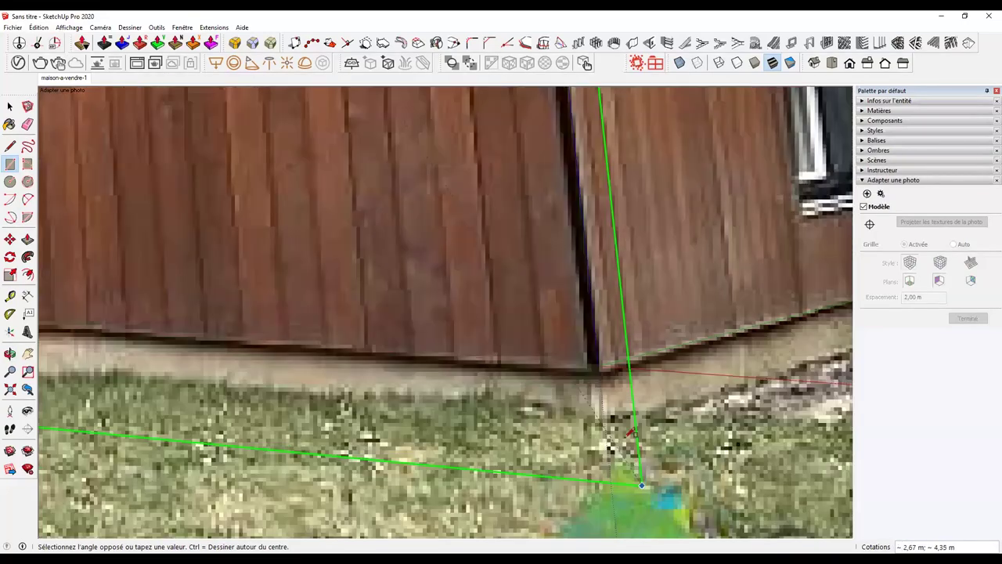
scroll(597, 378, up, 3)
click(593, 353)
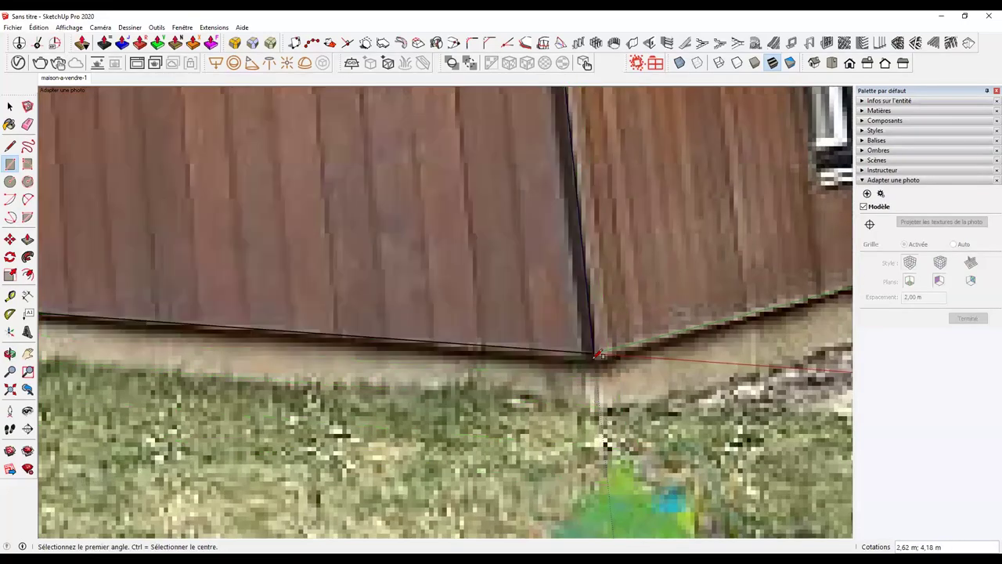
scroll(624, 408, down, 5)
scroll(624, 408, down, 3)
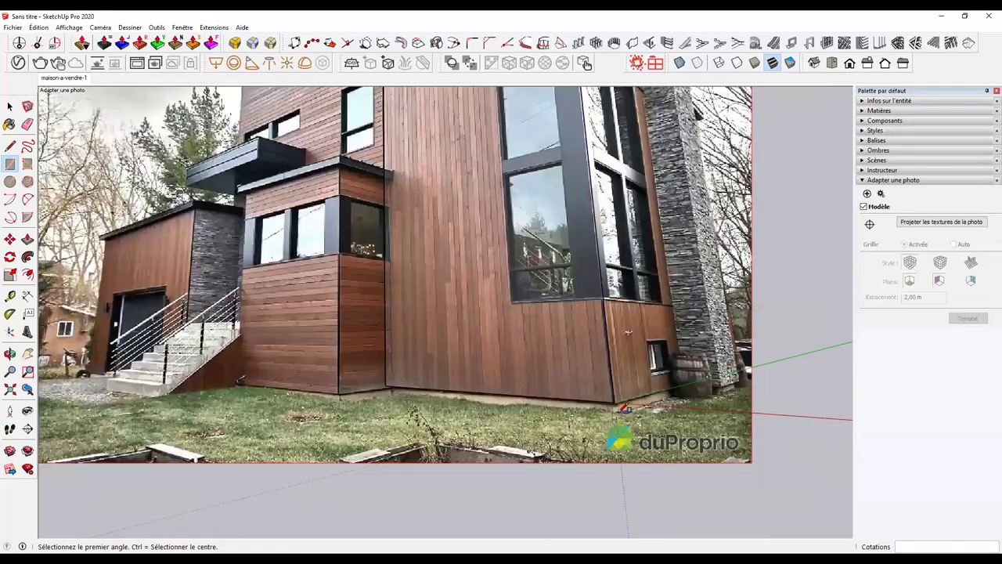
scroll(624, 408, down, 2)
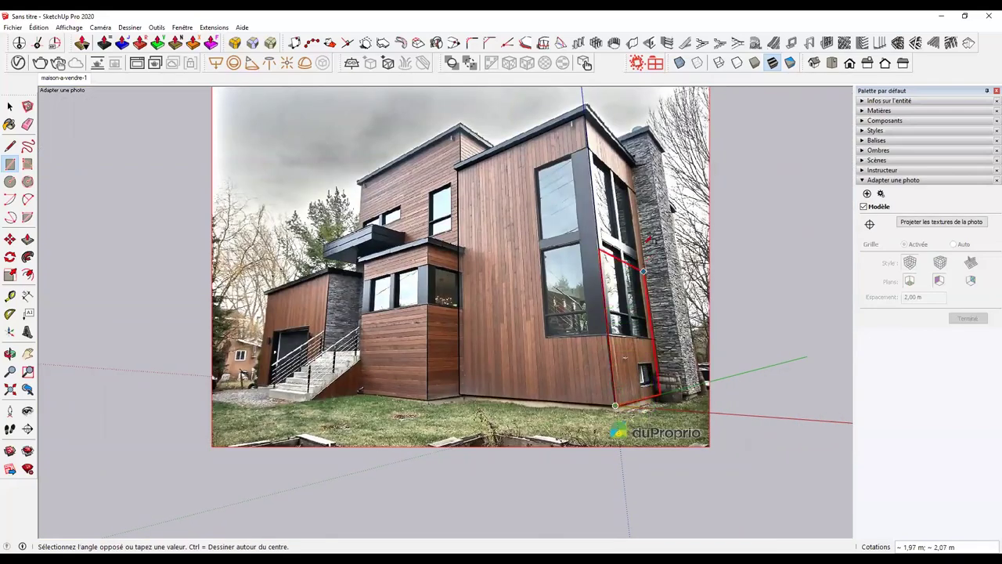
scroll(642, 271, up, 3)
scroll(642, 271, up, 3)
scroll(604, 354, up, 2)
scroll(604, 354, up, 2)
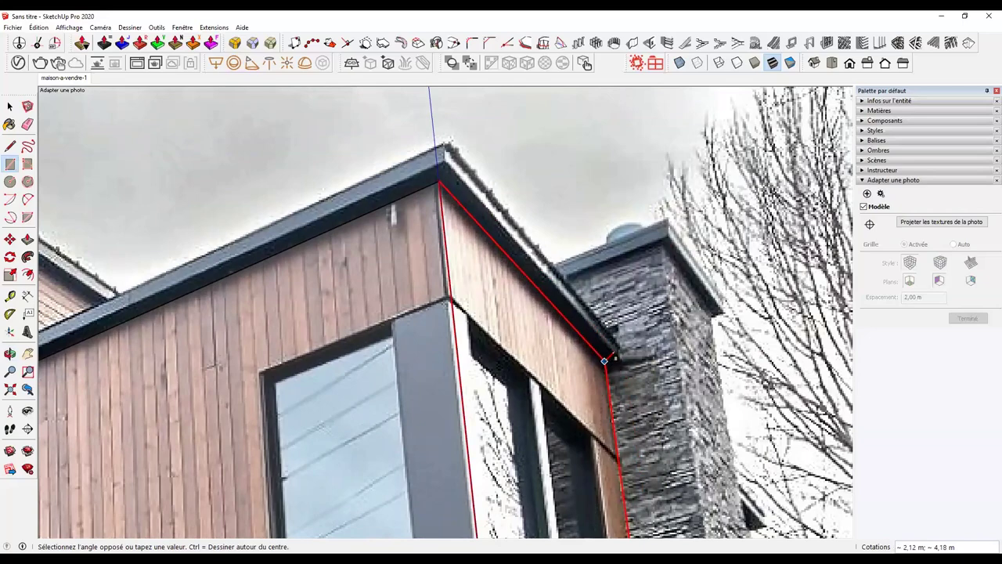
click(604, 360)
scroll(452, 187, up, 3)
mouse_move(452, 187)
middle_down()
mouse_move(434, 233)
mouse_move(515, 204)
mouse_move(384, 220)
mouse_move(508, 172)
mouse_move(420, 246)
middle_up()
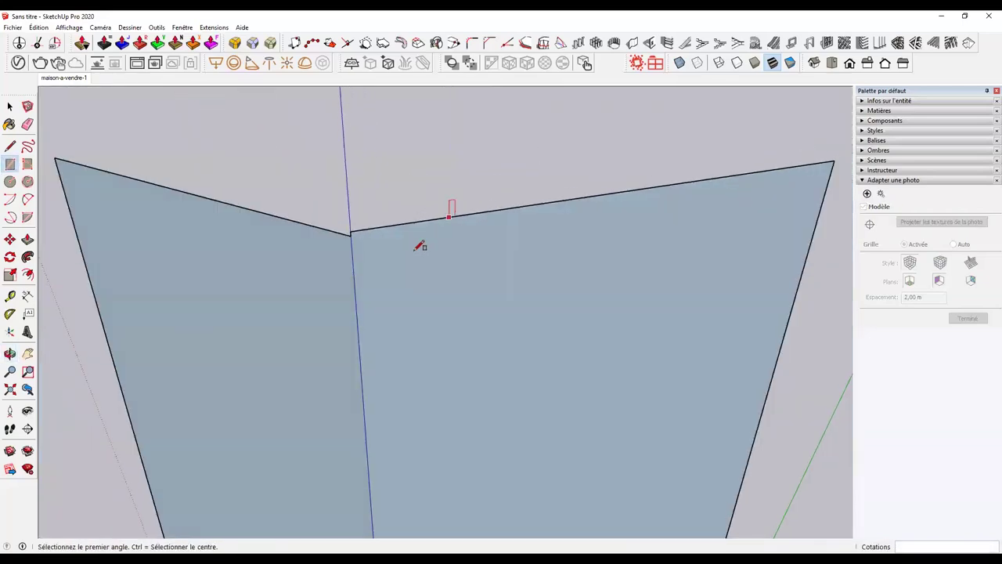
Cap the top of the tall block with a rectangle face between the wall corners.
key(space)
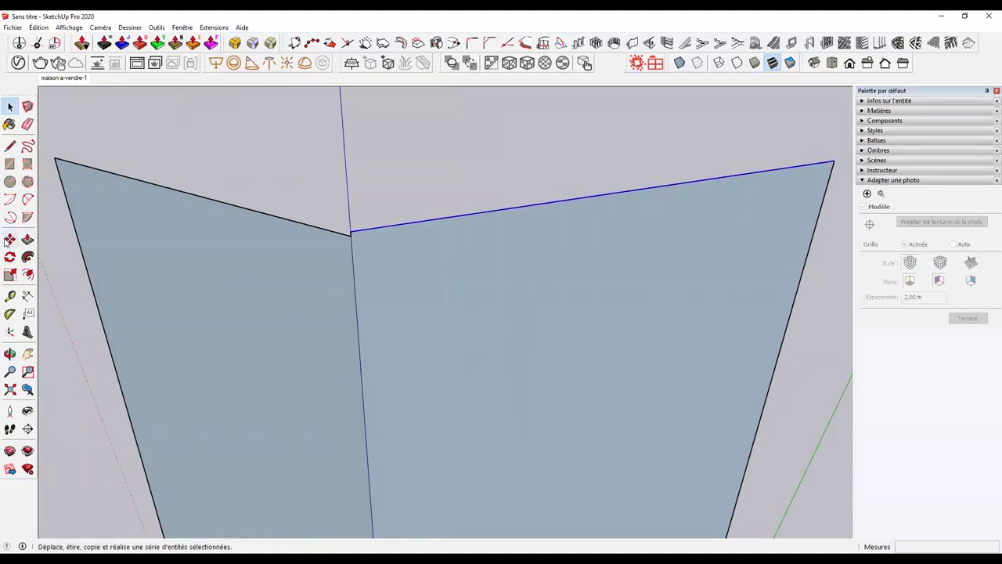
click(408, 224)
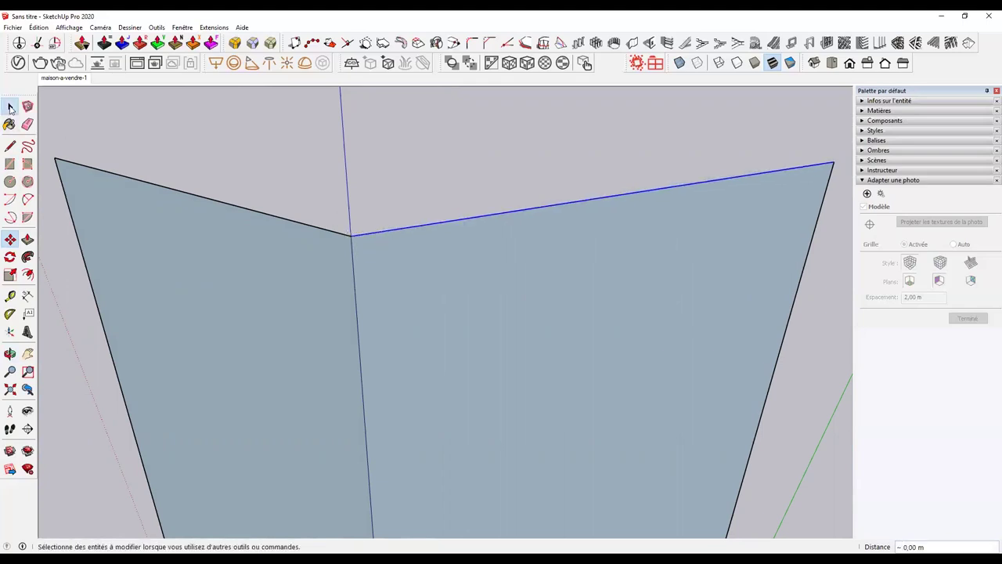
click(10, 108)
click(65, 156)
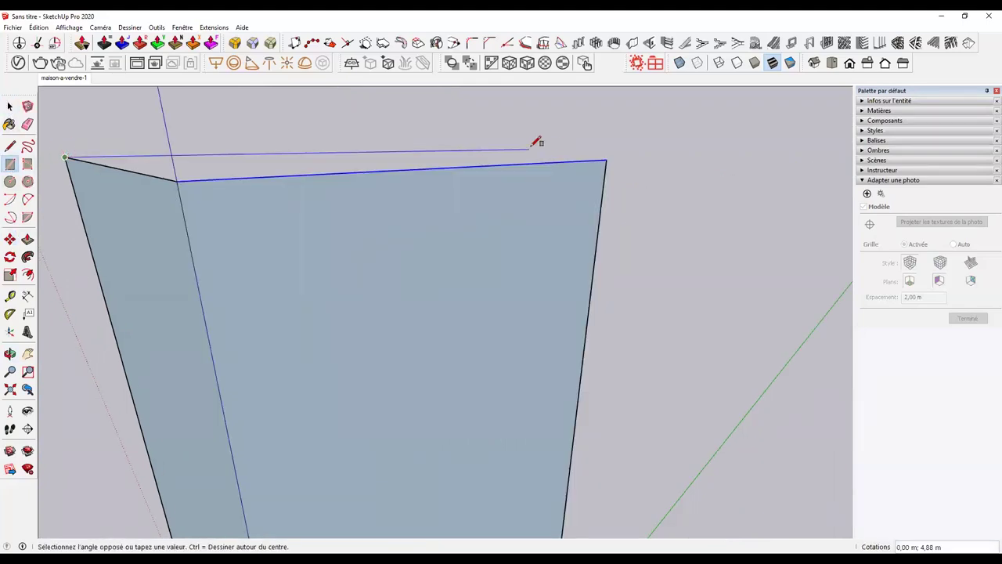
click(608, 160)
Reverse all the block's faces outward with Inverser les faces, then return to maison-a-vendre-1.
middle_drag(403, 183, 443, 284)
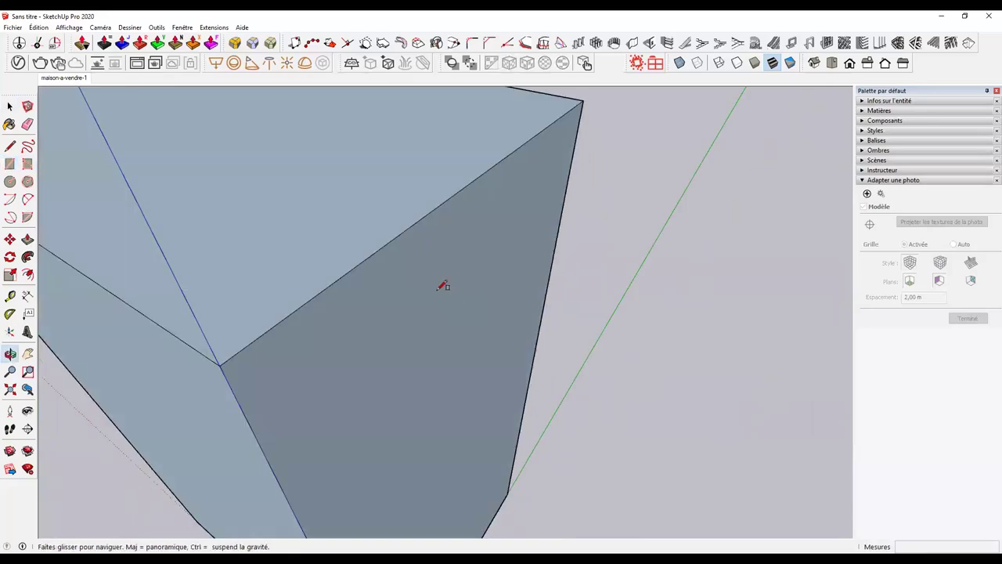
key(space)
click(284, 285)
triple_click(170, 398)
right_click(311, 356)
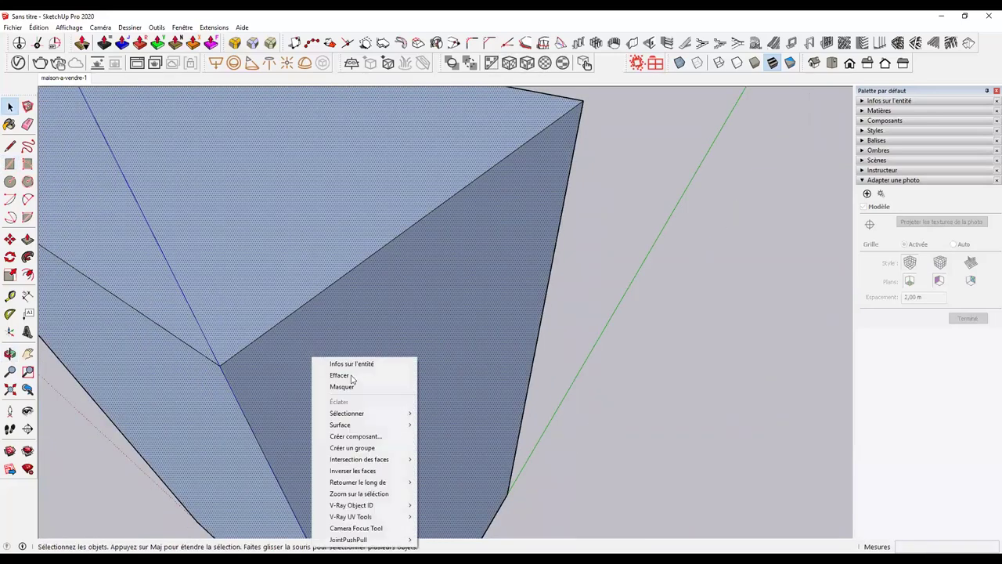
click(365, 472)
scroll(290, 396, down, 3)
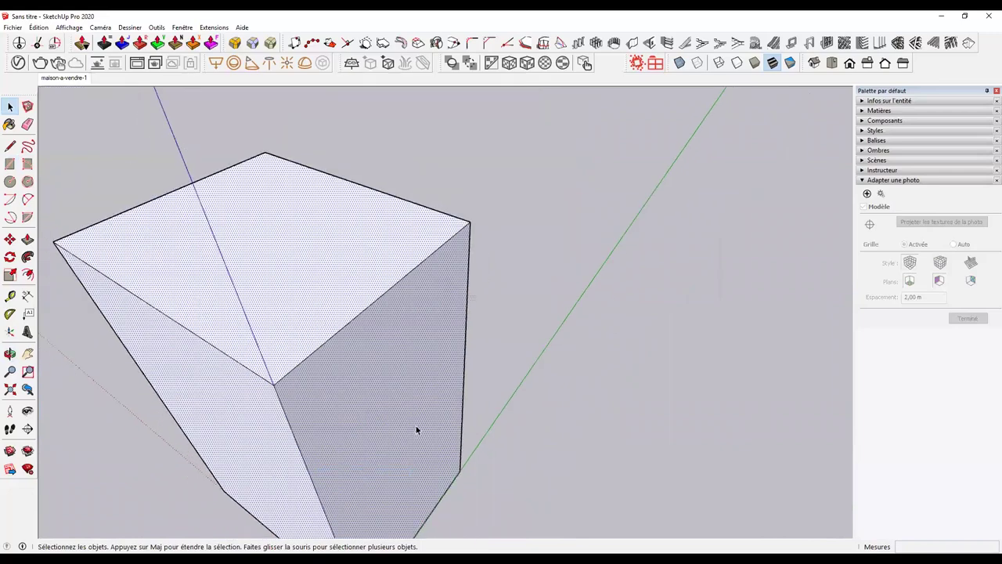
middle_drag(416, 425, 220, 92)
click(69, 79)
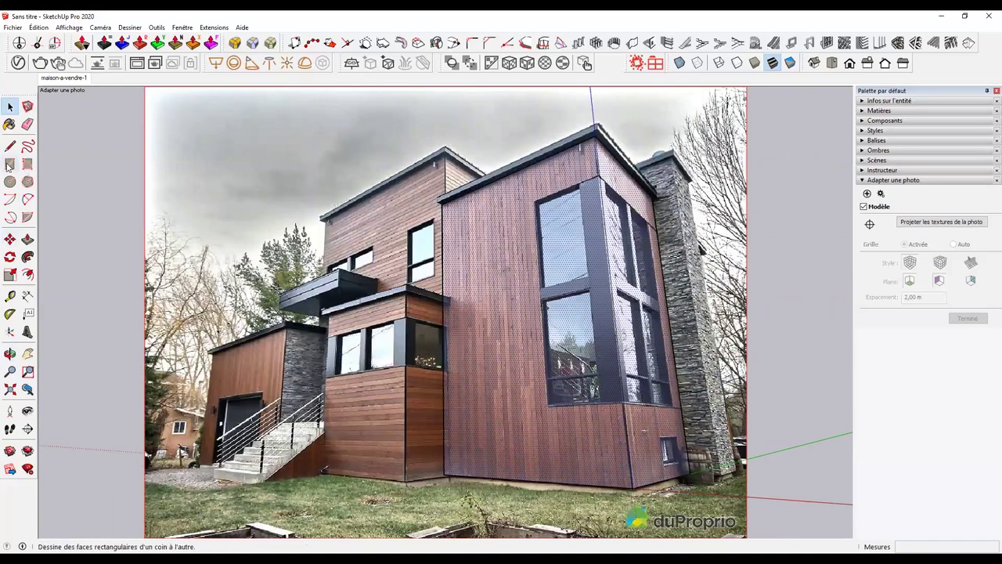
Trace rectangles over the stone chimney's front and side faces on the photo.
scroll(638, 354, up, 2)
scroll(428, 339, up, 2)
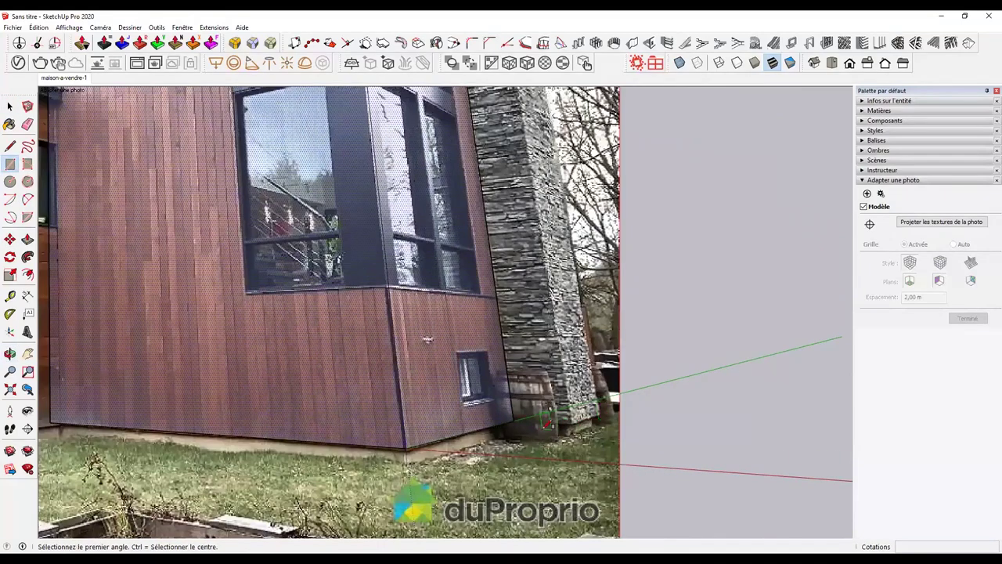
scroll(428, 339, up, 1)
click(510, 419)
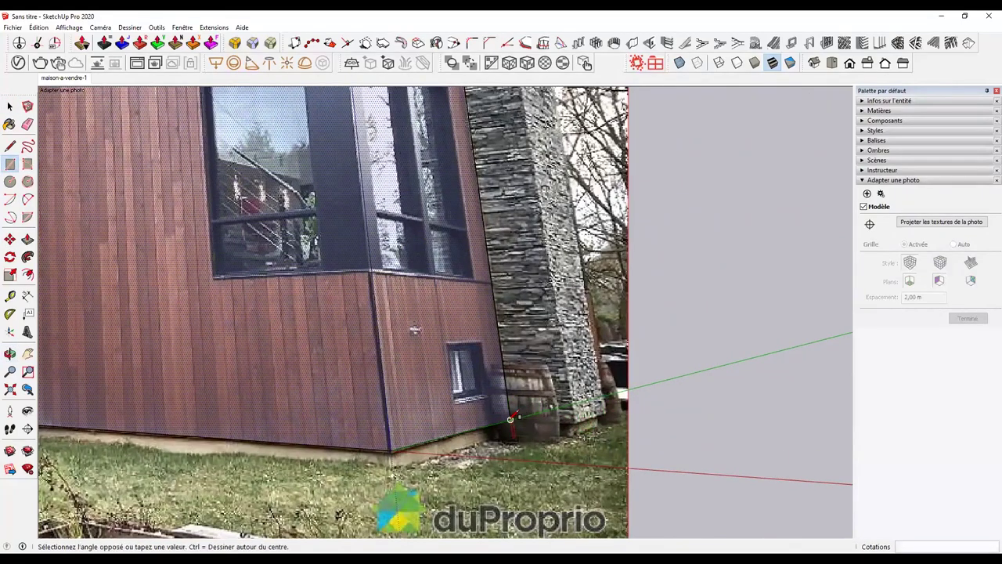
shift+middle_drag(529, 361, 526, 502)
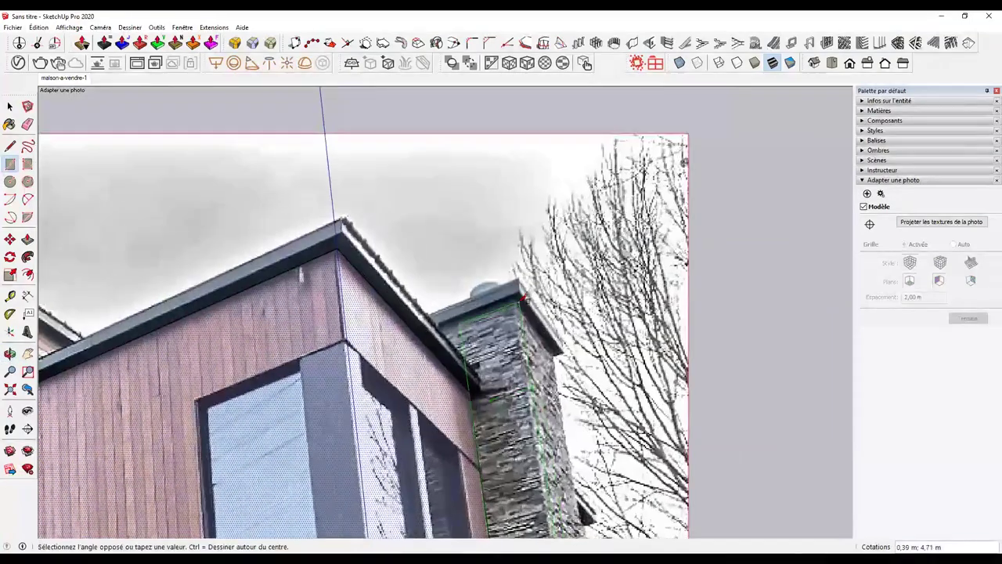
scroll(523, 300, up, 3)
scroll(523, 300, up, 3)
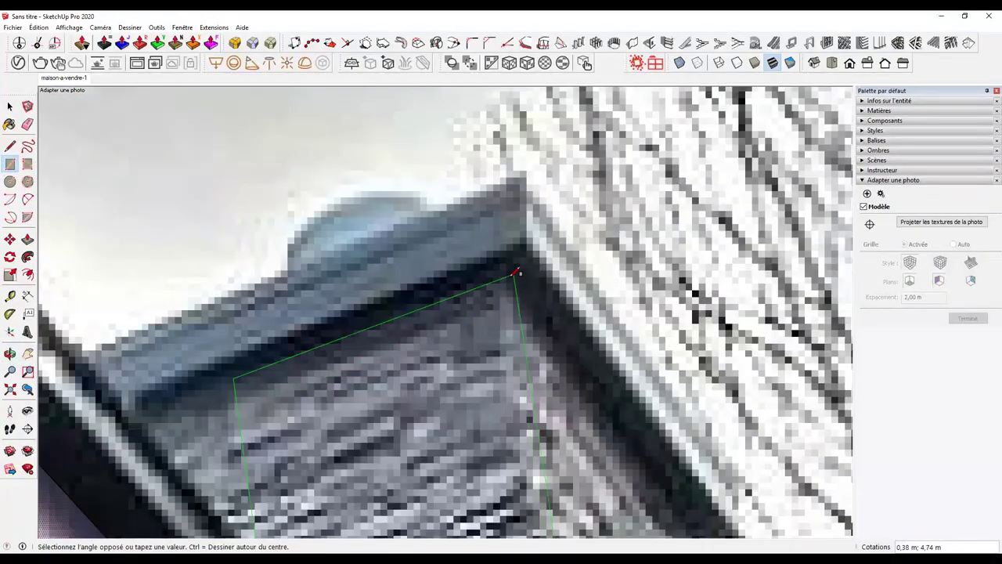
click(515, 272)
scroll(592, 393, down, 2)
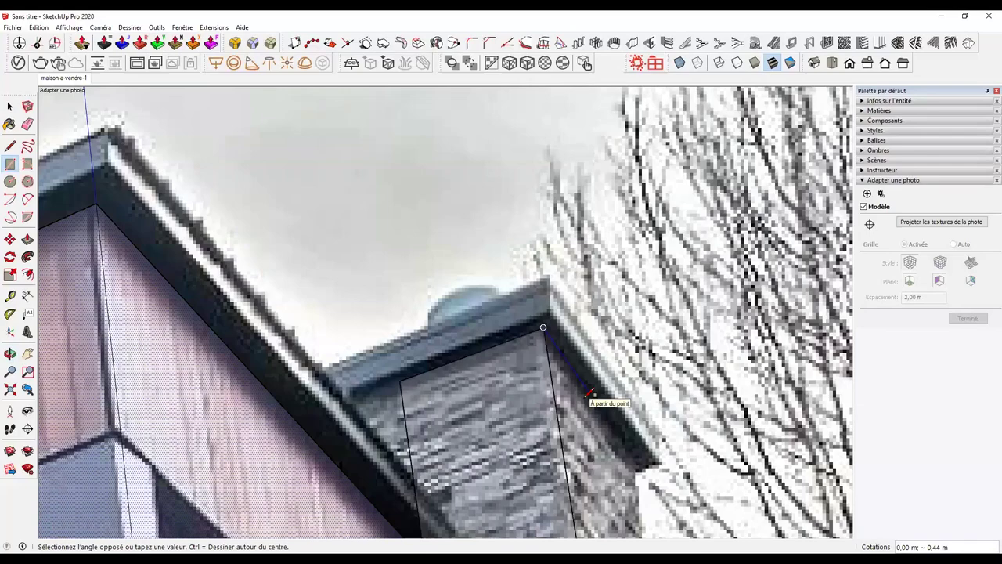
scroll(584, 398, down, 3)
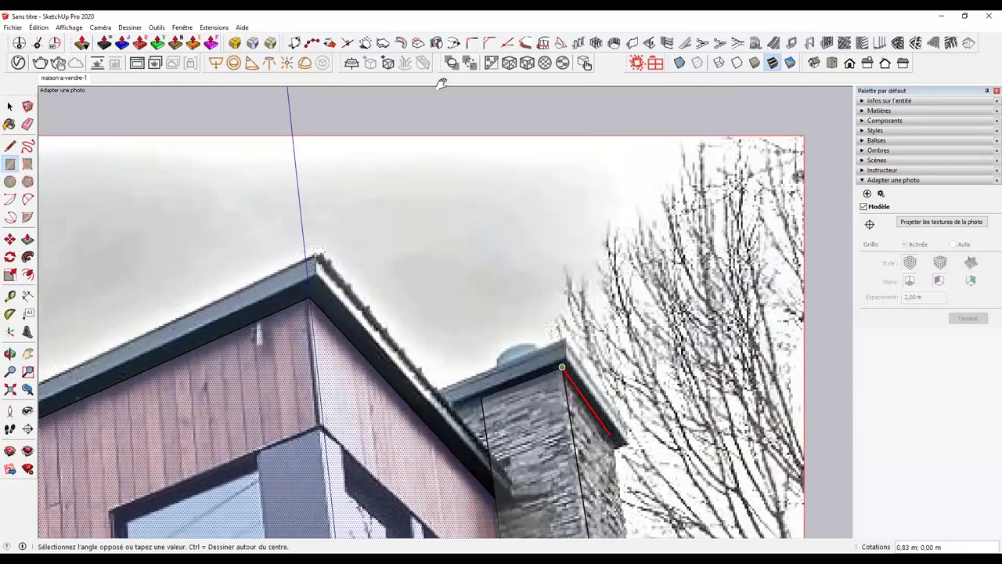
scroll(539, 325, up, 5)
scroll(539, 325, down, 2)
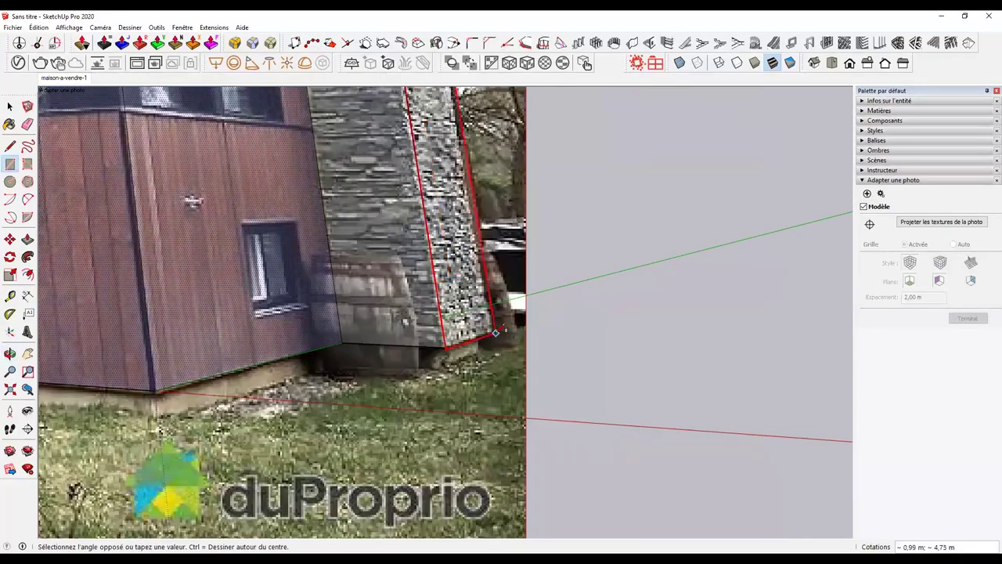
click(493, 332)
Trace the lower block's front face and the wall beside the stairs.
scroll(223, 266, down, 2)
scroll(223, 266, down, 1)
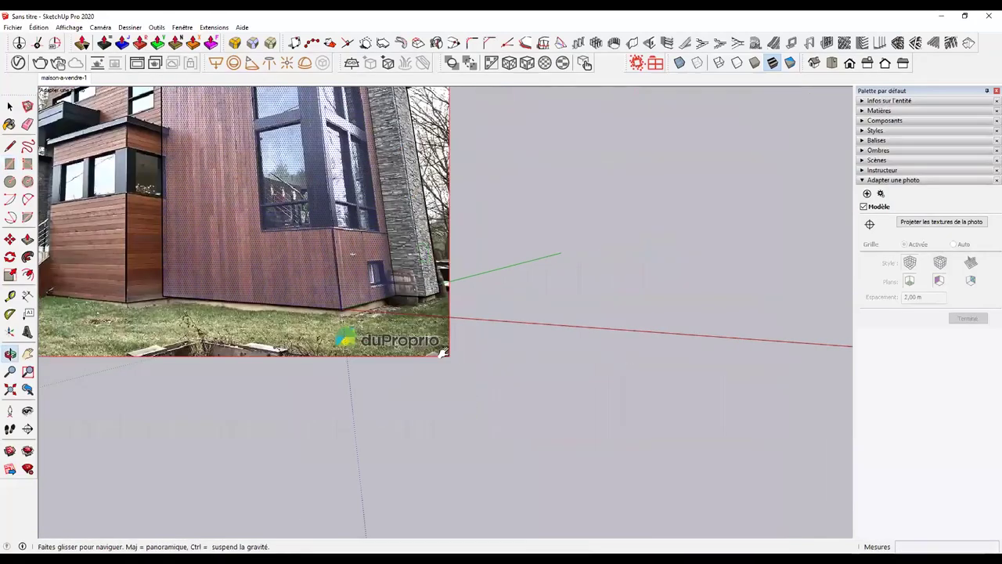
scroll(223, 266, down, 1)
scroll(221, 266, up, 1)
scroll(353, 428, up, 2)
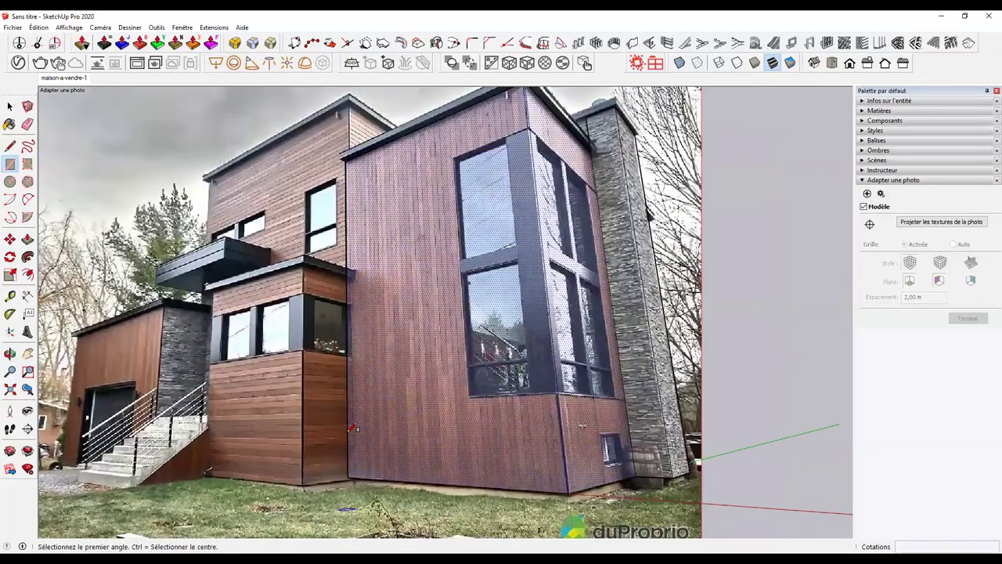
scroll(357, 461, up, 2)
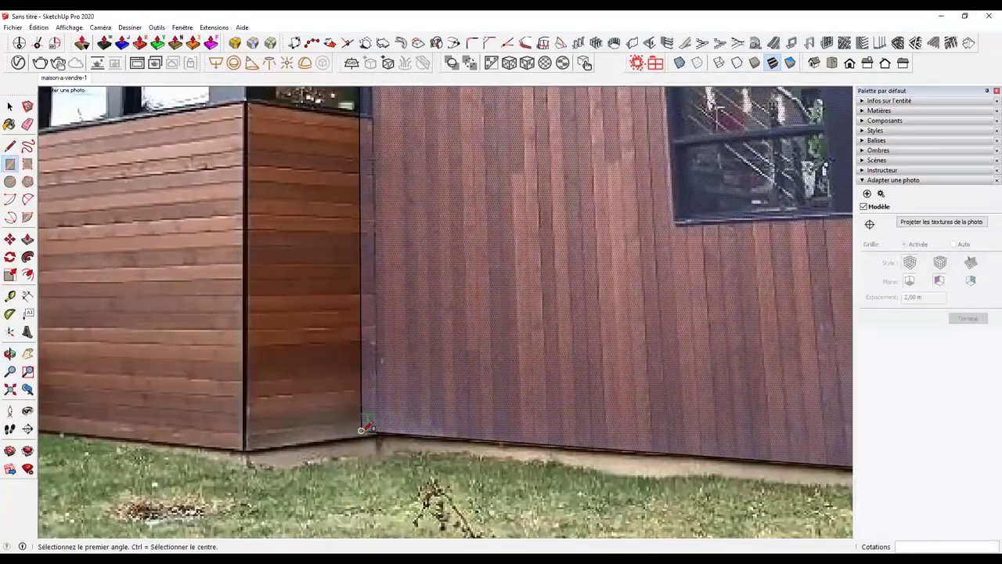
mouse_move(282, 219)
middle_down()
mouse_move(284, 357)
mouse_move(307, 296)
middle_up()
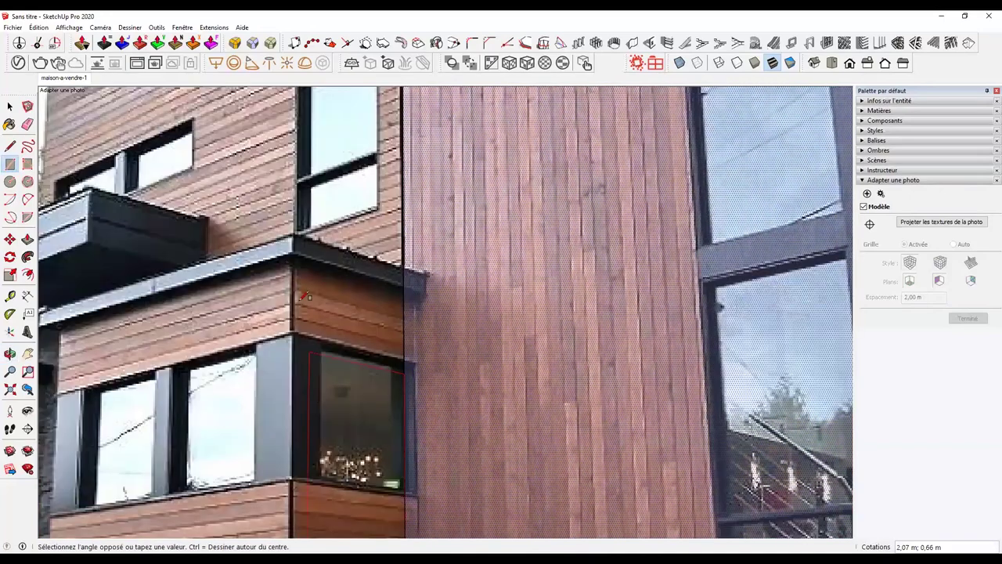
click(296, 259)
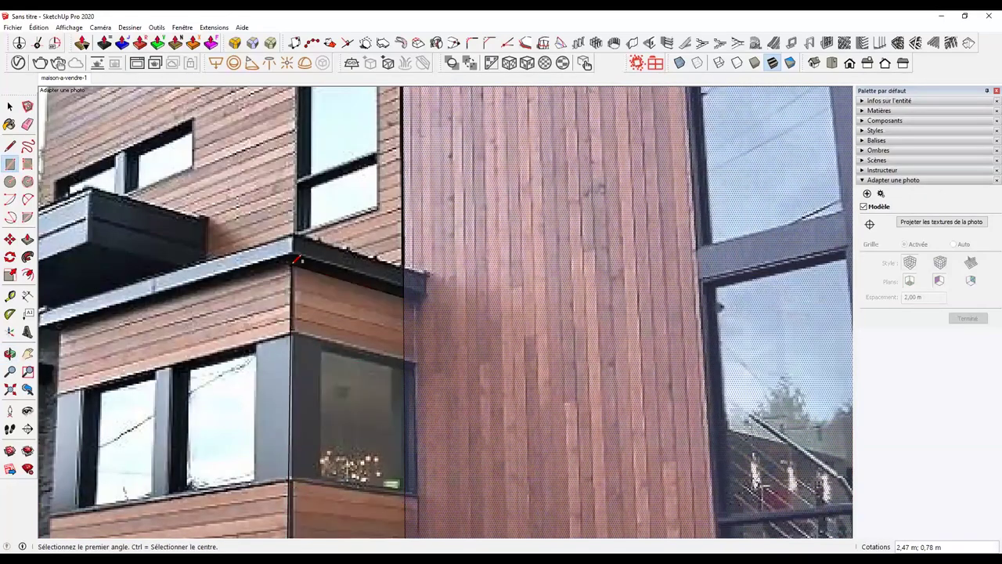
middle_drag(219, 391, 378, 366)
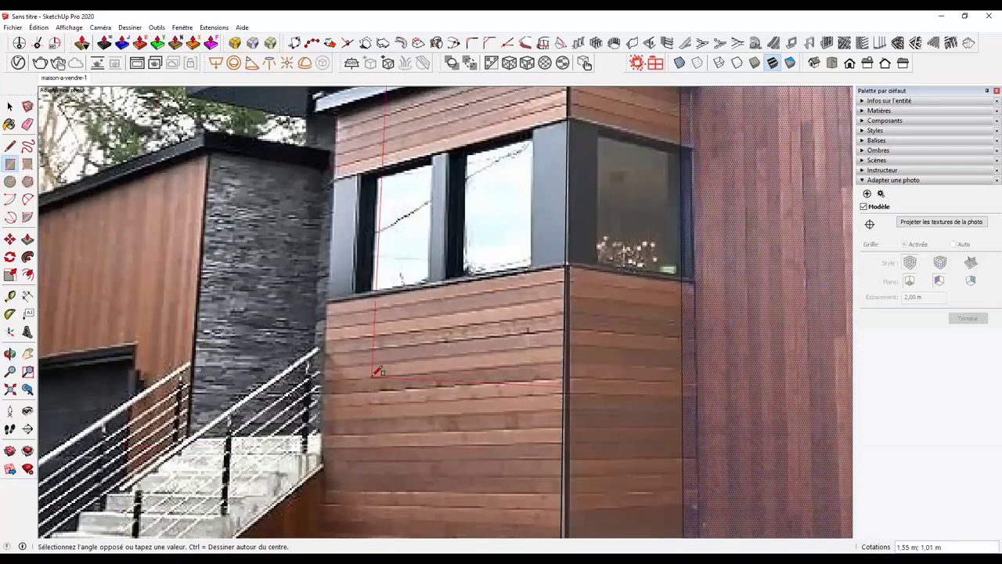
shift+middle_drag(399, 271, 407, 314)
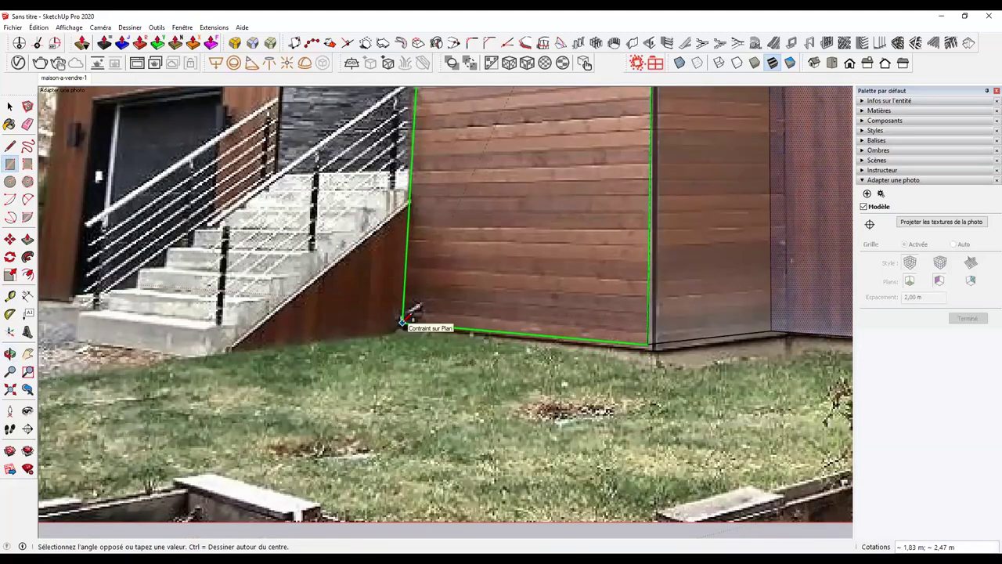
click(401, 321)
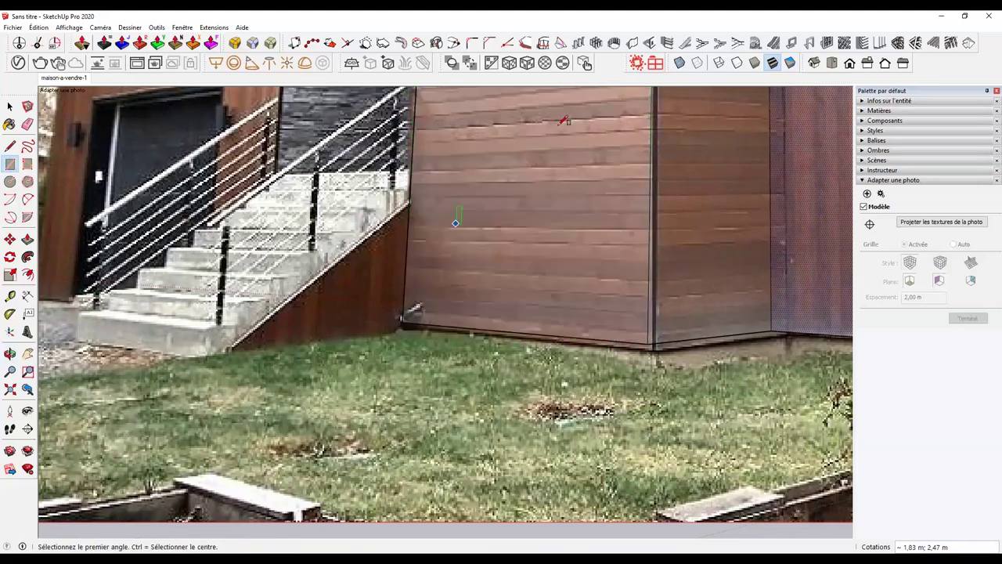
scroll(489, 149, down, 3)
mouse_move(489, 149)
shift+middle_down()
mouse_move(486, 256)
mouse_move(524, 376)
mouse_move(456, 399)
mouse_move(679, 429)
shift+middle_up()
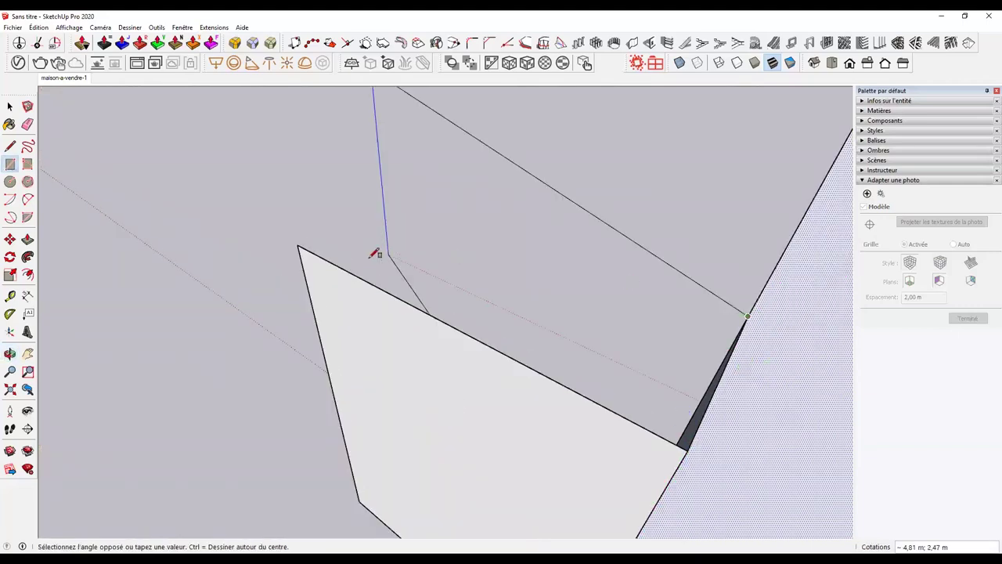
Finish the last traced wall face and begin moving a wall's floor edge.
click(303, 242)
mouse_move(304, 242)
middle_down()
mouse_move(519, 230)
mouse_move(539, 401)
mouse_move(559, 331)
mouse_move(577, 372)
mouse_move(548, 289)
mouse_move(602, 390)
mouse_move(584, 276)
middle_up()
mouse_move(633, 252)
middle_down()
mouse_move(611, 257)
mouse_move(707, 134)
mouse_move(631, 155)
mouse_move(514, 217)
mouse_move(525, 230)
mouse_move(503, 269)
middle_up()
key(space)
click(484, 263)
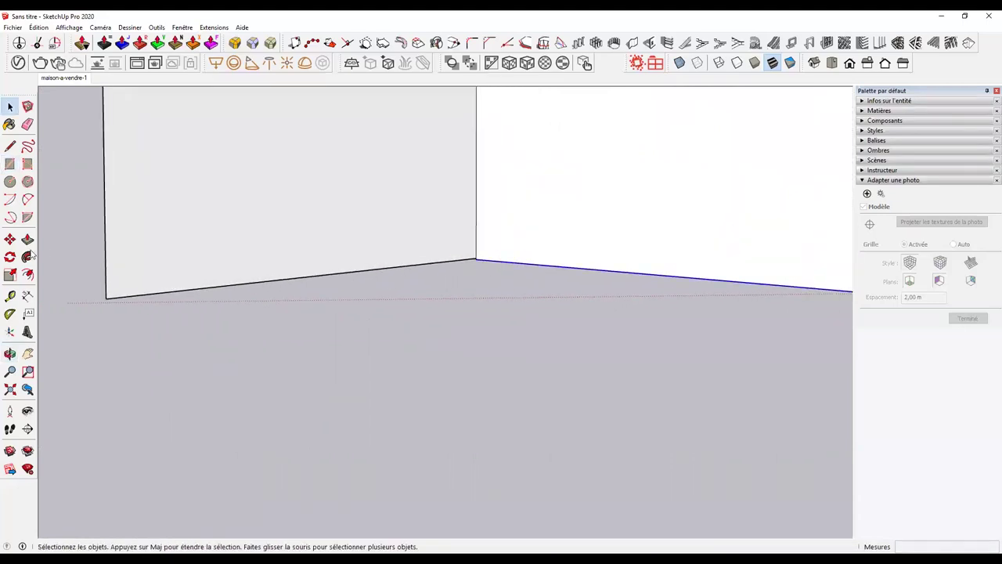
click(9, 238)
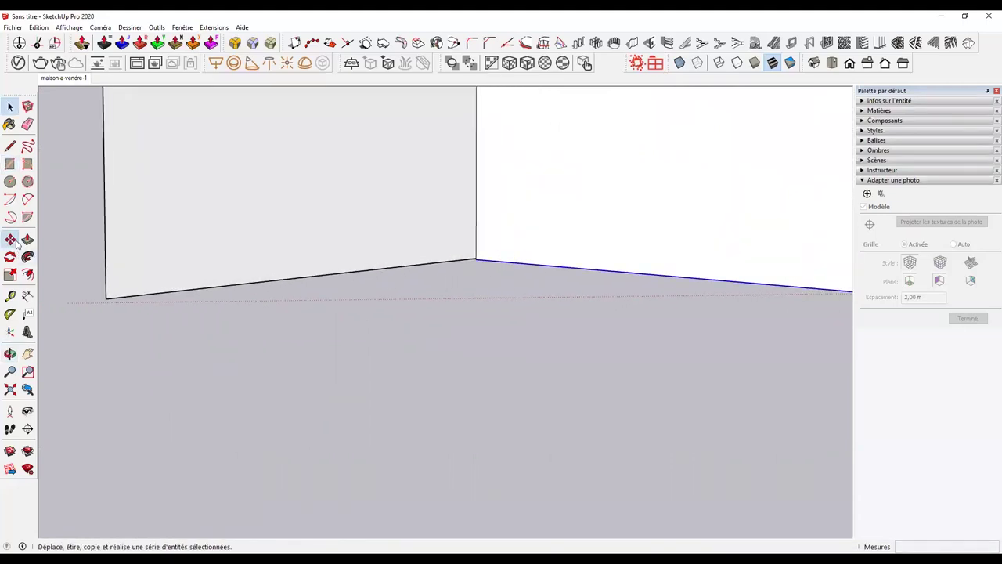
click(498, 260)
Snap the end of the right wall's floor edge onto the wall corner.
middle_drag(475, 258, 598, 308)
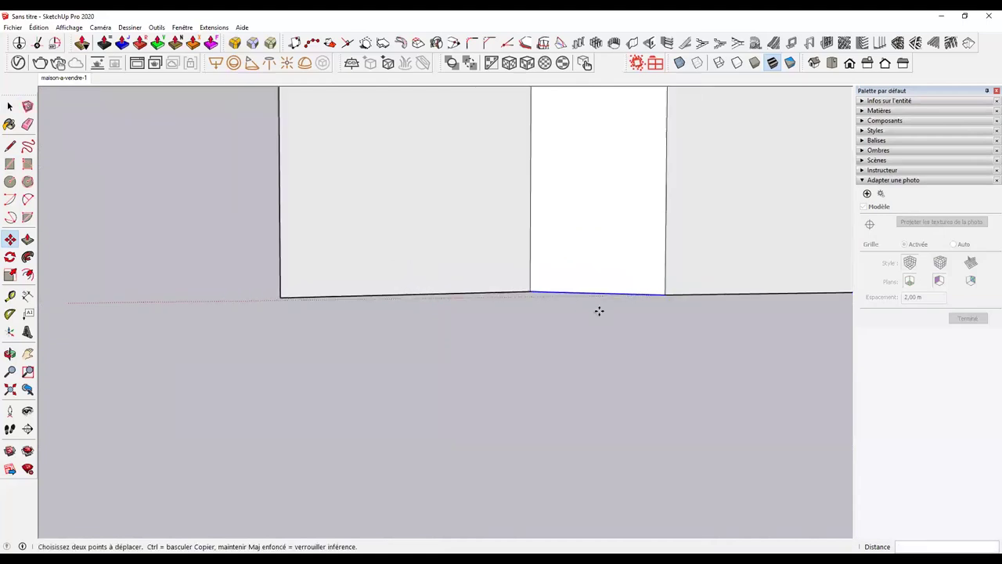
key(o)
drag(393, 305, 329, 312)
middle_drag(329, 312, 675, 306)
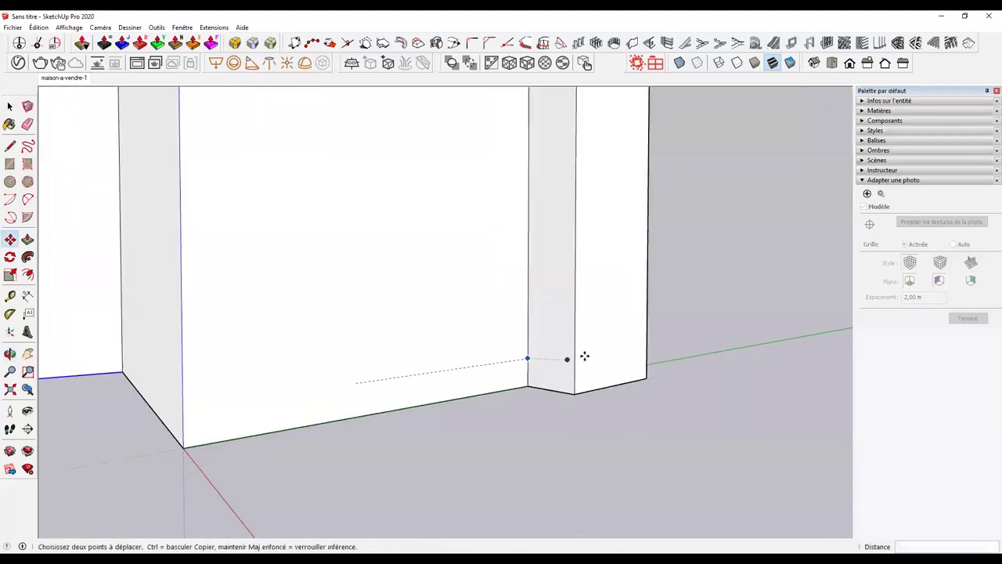
scroll(579, 407, up, 3)
scroll(590, 430, up, 1)
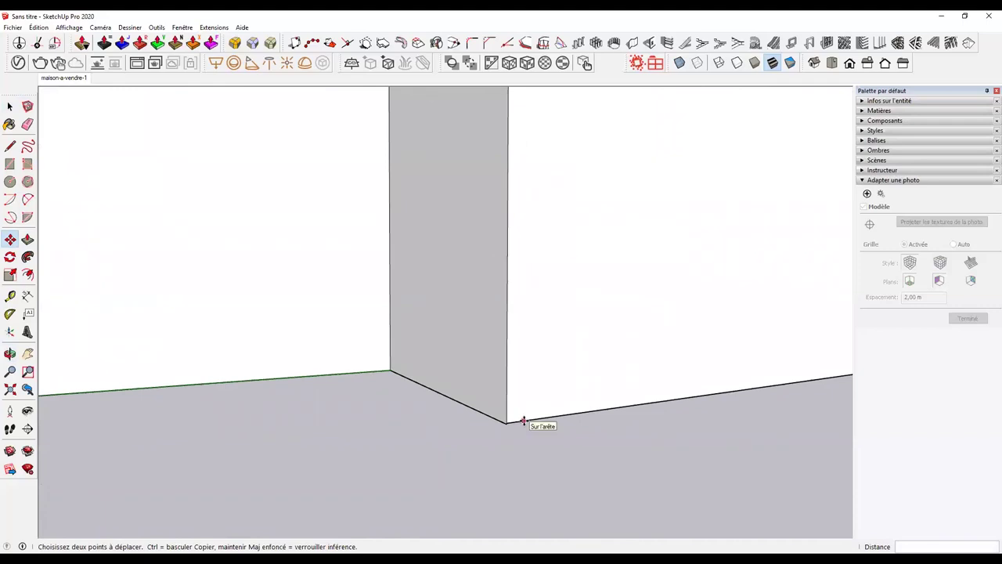
key(space)
click(523, 421)
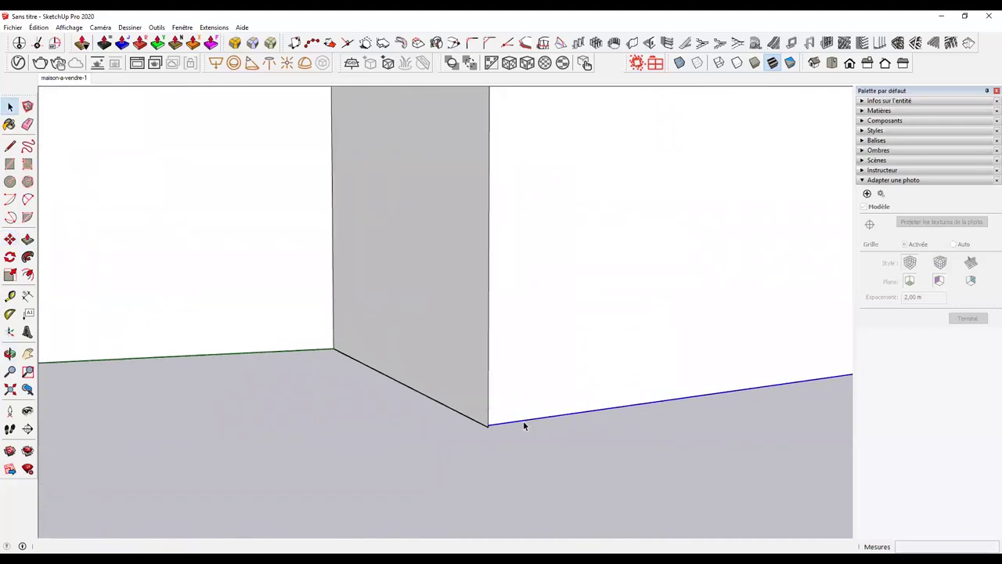
click(9, 238)
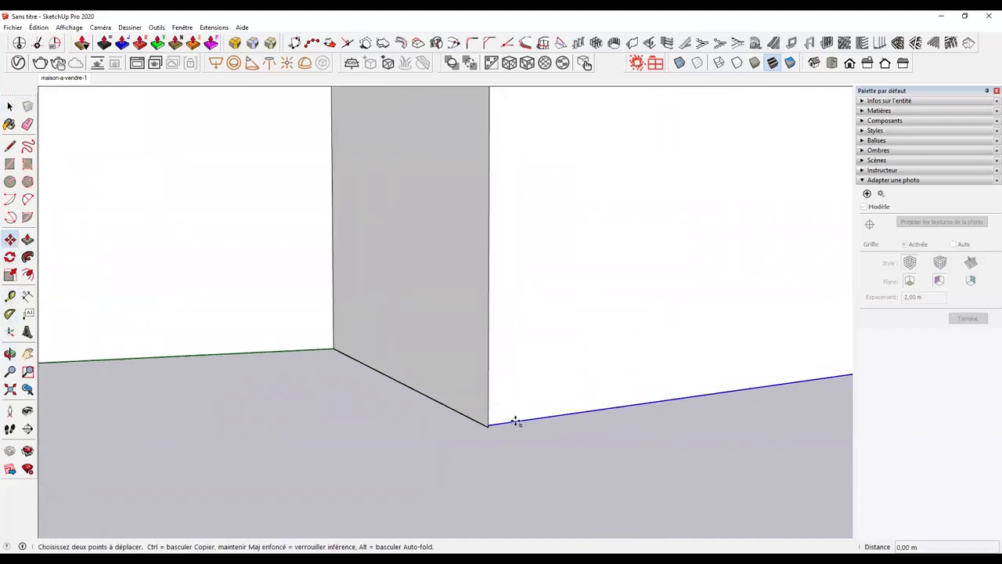
click(515, 422)
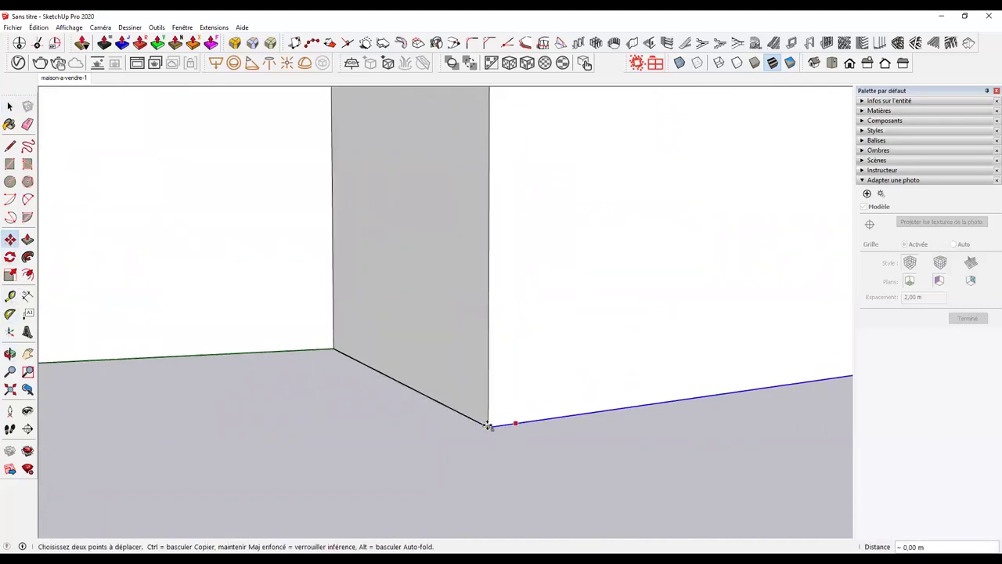
click(488, 425)
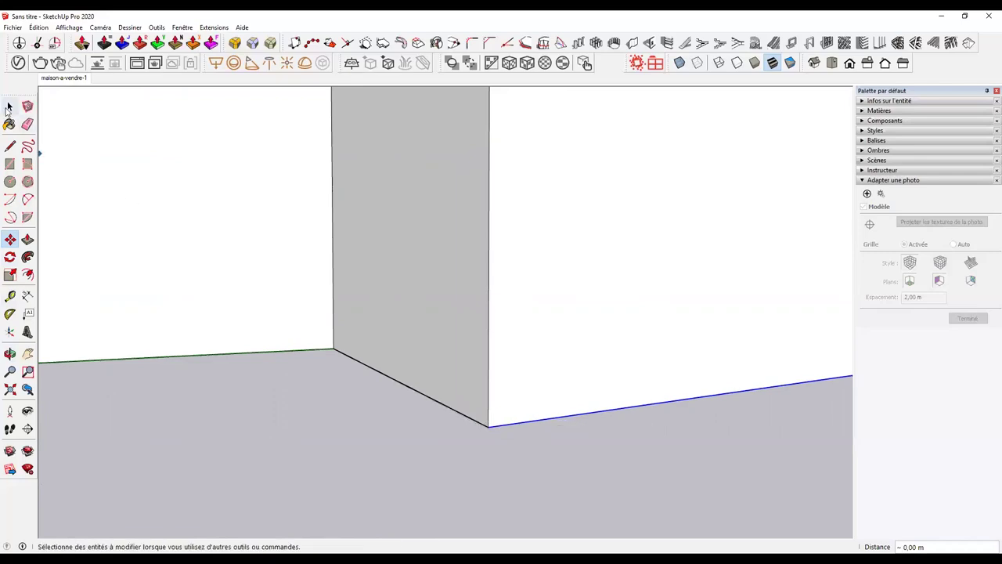
click(9, 107)
Switch back to the maison-a-vendre-1 Match Photo scene.
click(67, 79)
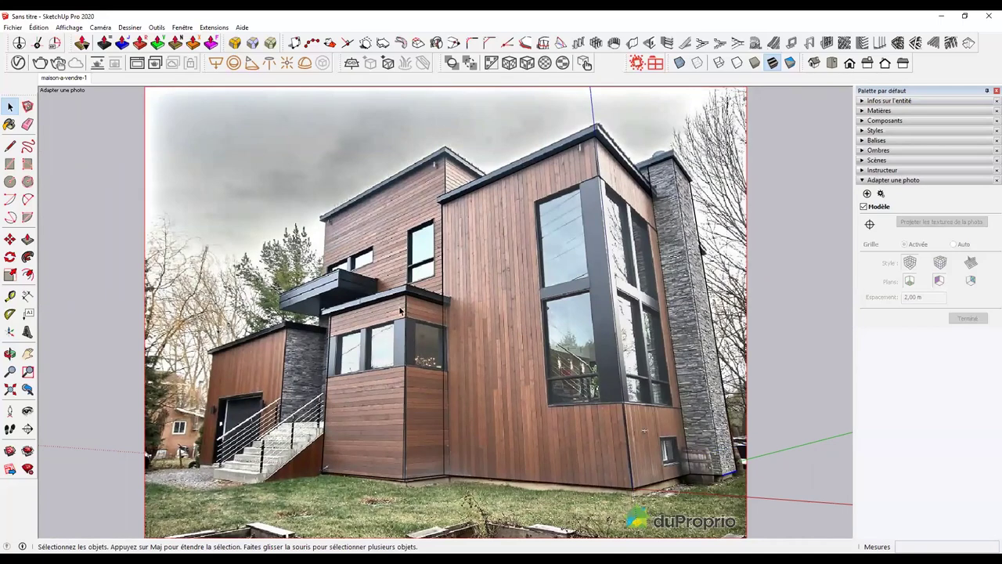
Raise the main block's top face by 0,05 m with Push/Pull.
mouse_move(399, 311)
middle_down()
mouse_move(402, 342)
mouse_move(404, 330)
middle_up()
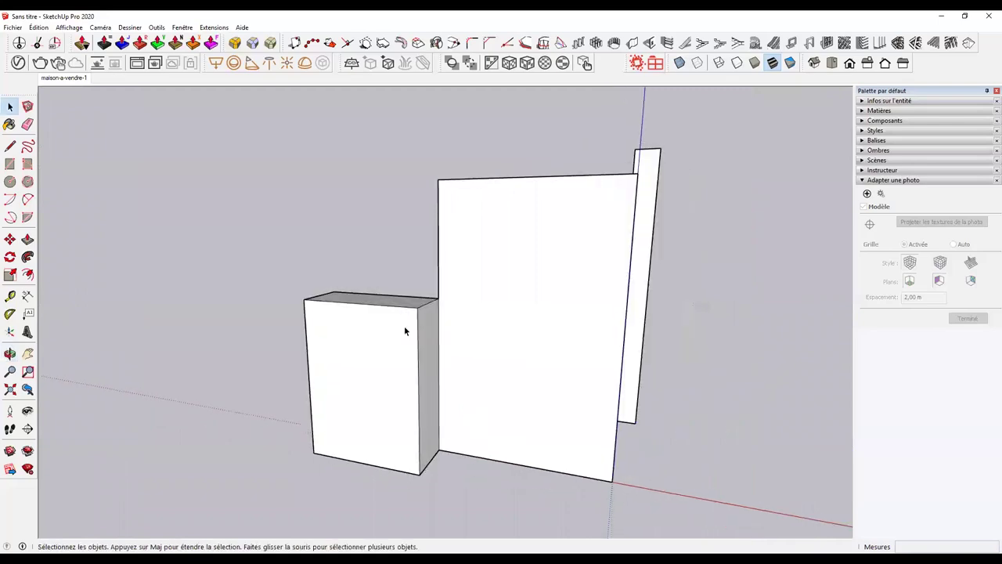
click(62, 81)
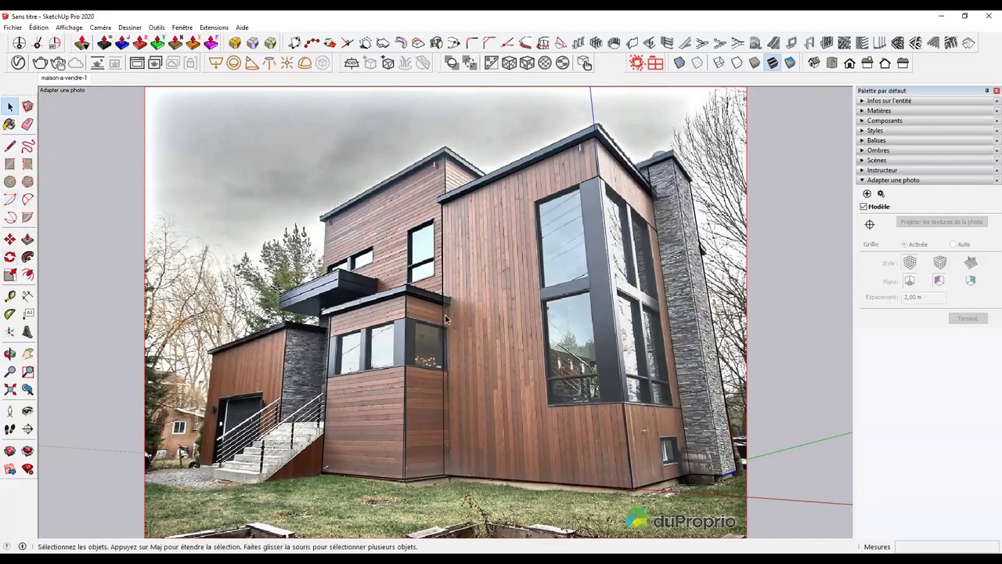
click(27, 239)
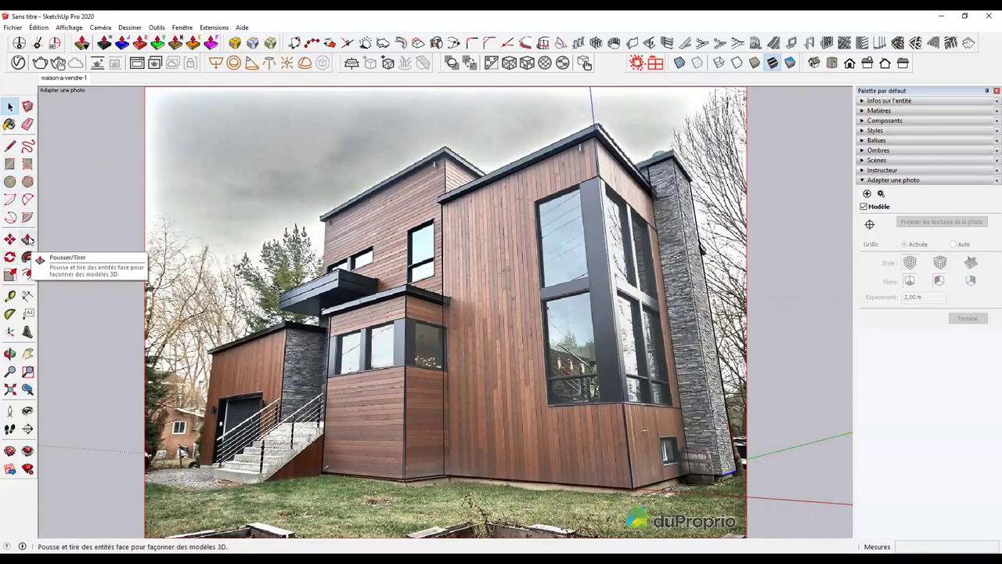
mouse_move(445, 363)
middle_down()
mouse_move(514, 217)
mouse_move(515, 235)
middle_up()
click(514, 235)
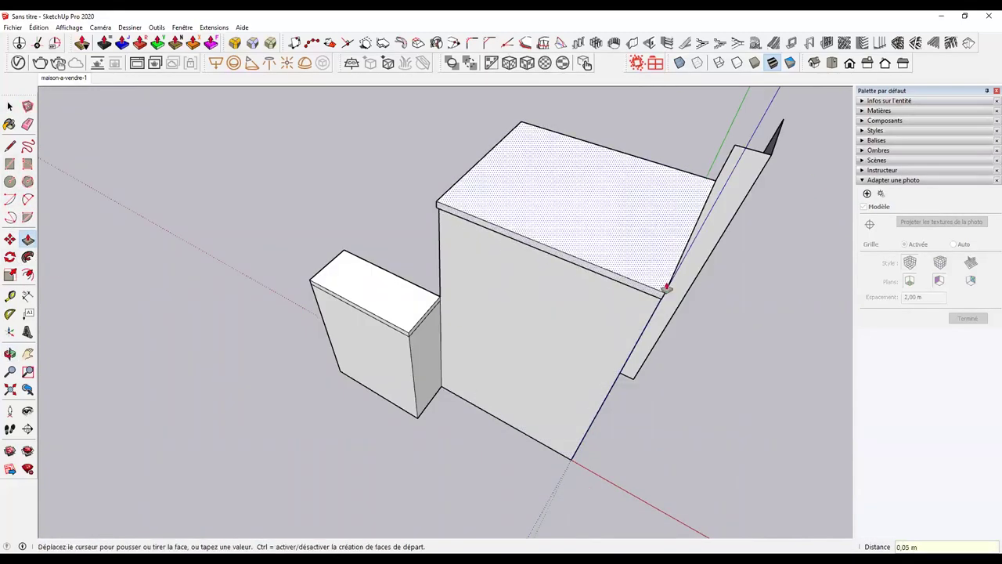
key(Page_Up)
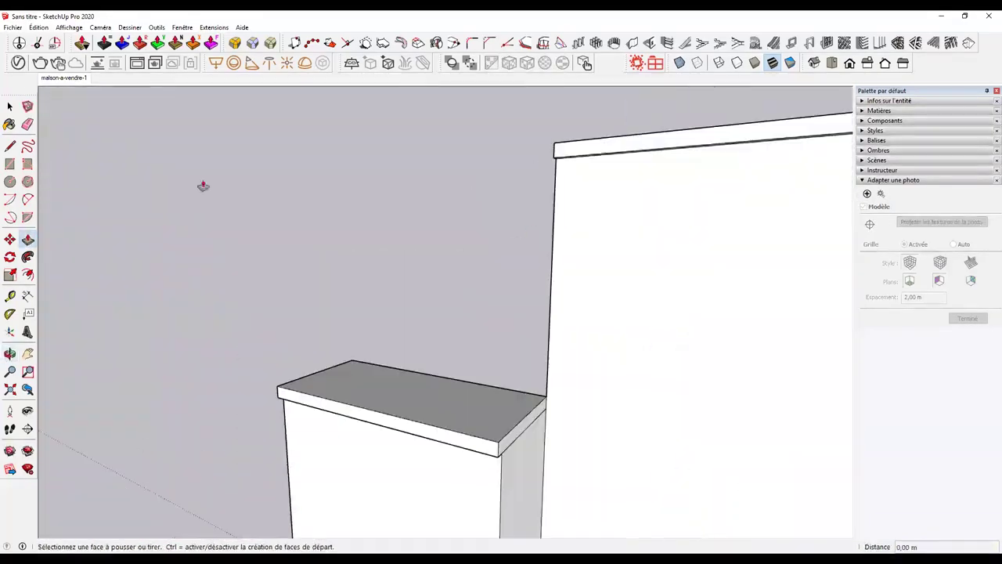
Start a rectangle on the upper wood-clad wall in the photo.
key(r)
scroll(235, 313, up, 5)
click(383, 168)
Finish the rectangle on the upper wall and return to the photo view.
click(180, 391)
scroll(180, 391, down, 5)
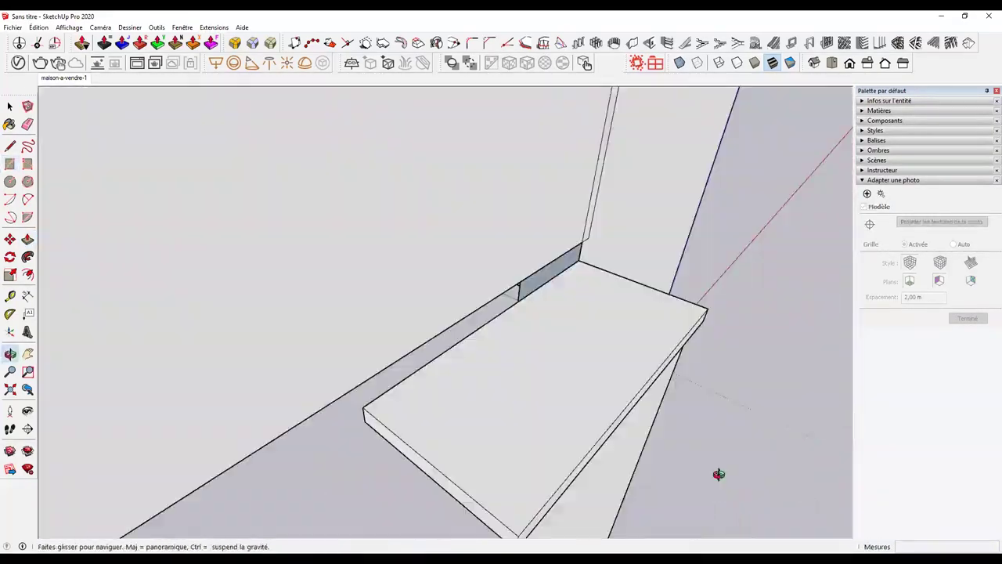
middle_drag(718, 475, 477, 513)
key(space)
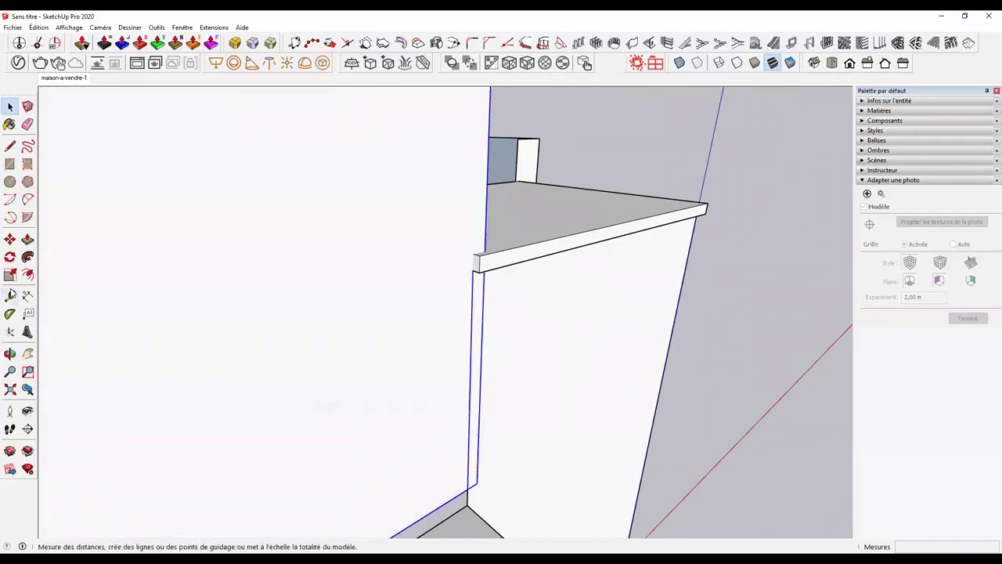
right_click(161, 149)
click(178, 159)
scroll(178, 158, up, 5)
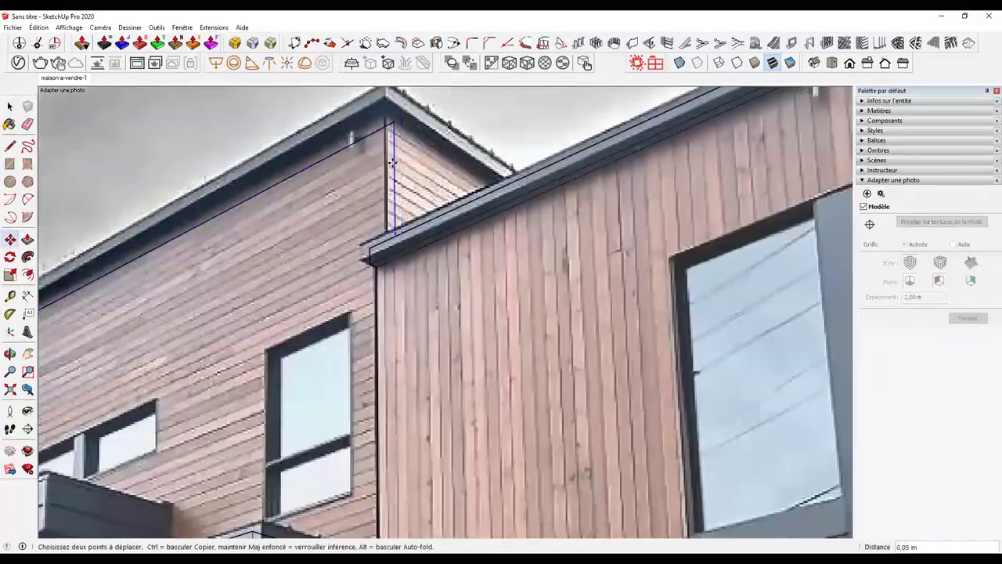
Draw a new wall rectangle and pull it out into a box.
key(r)
click(368, 110)
click(593, 213)
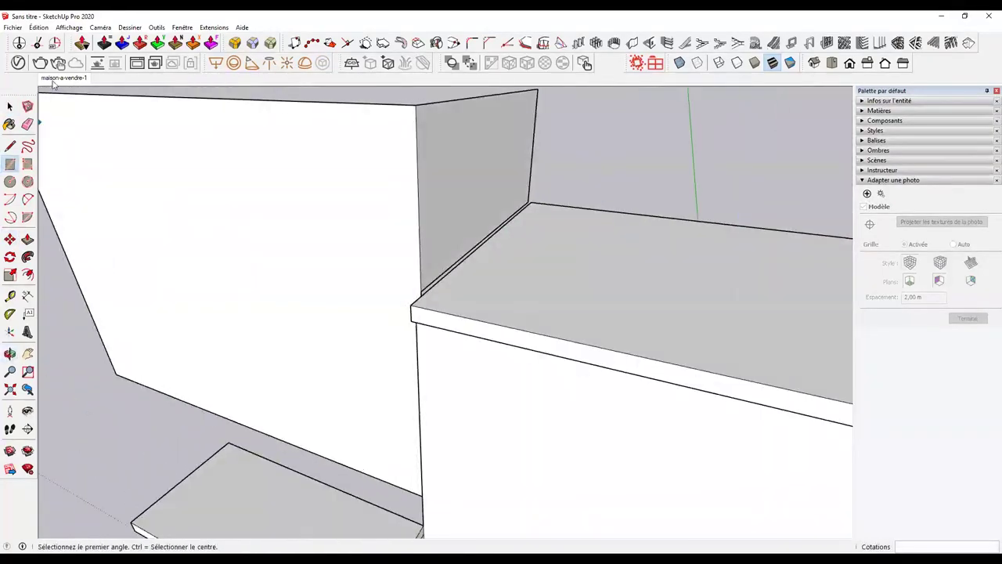
scroll(525, 335, down, 5)
key(p)
drag(376, 407, 362, 347)
click(69, 78)
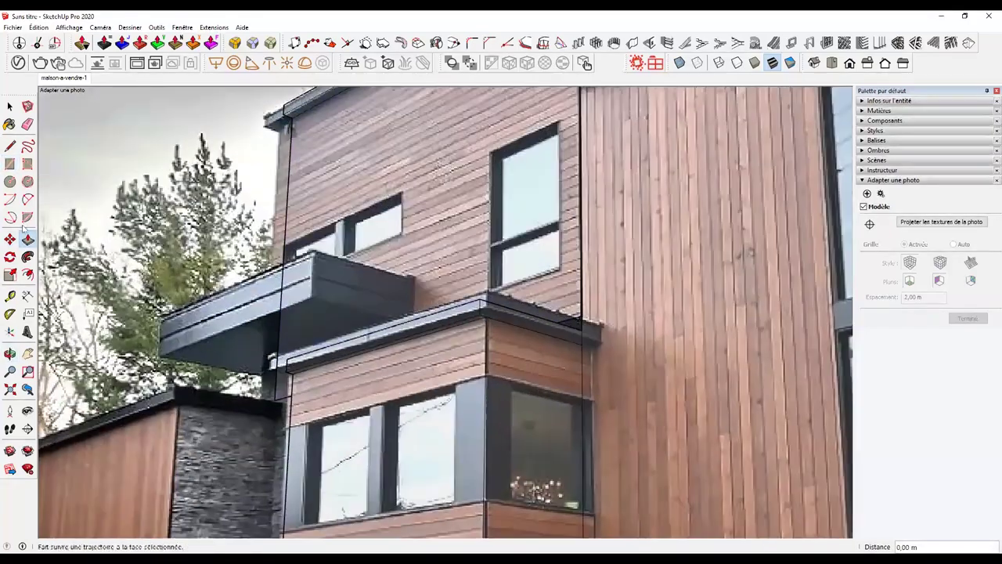
Check the new box against the house photo by orbiting and returning to the photo scene.
key(r)
scroll(240, 284, up, 2)
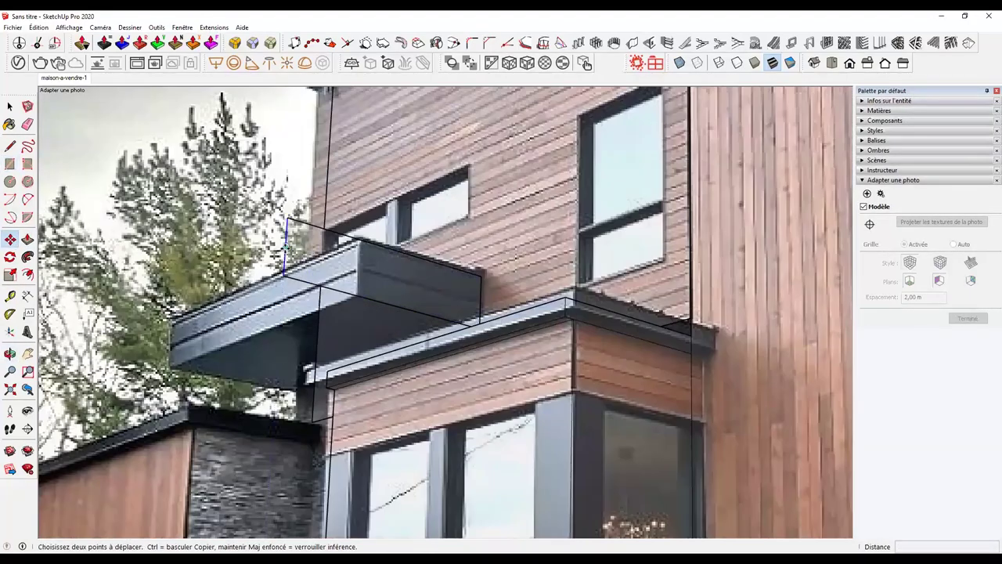
scroll(174, 362, up, 3)
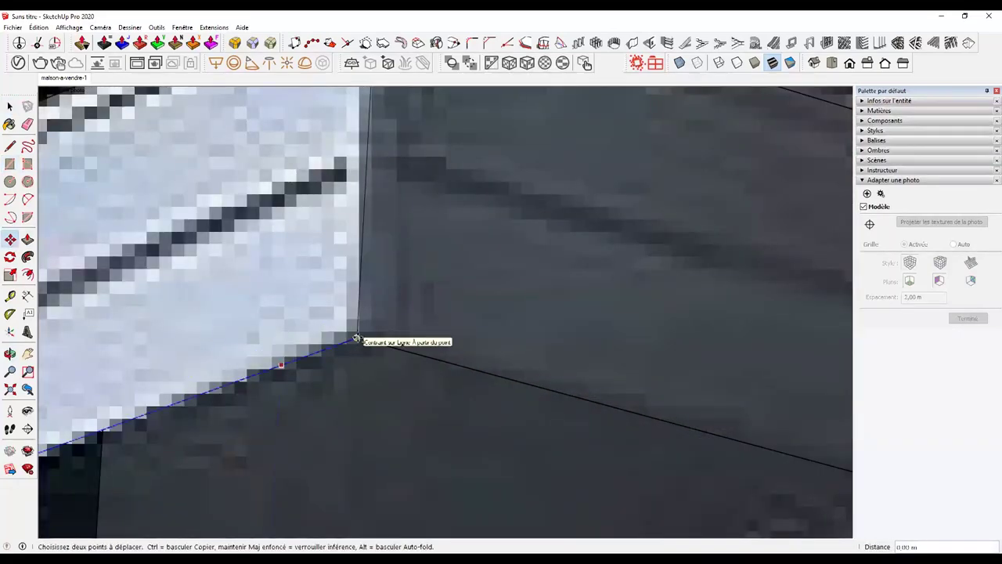
mouse_move(362, 345)
middle_down()
mouse_move(569, 124)
mouse_move(563, 387)
middle_up()
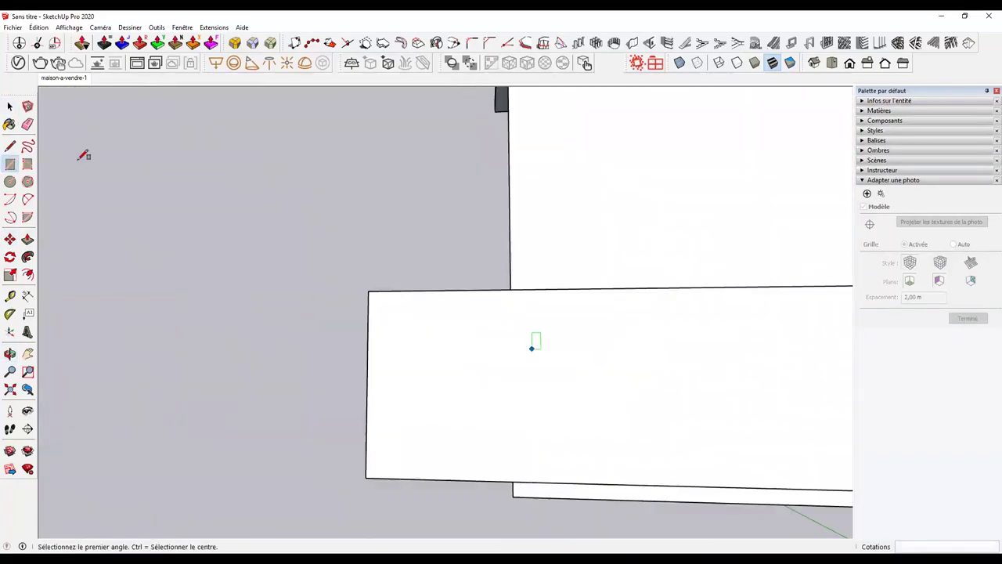
click(63, 77)
scroll(342, 210, up, 3)
middle_drag(342, 210, 325, 295)
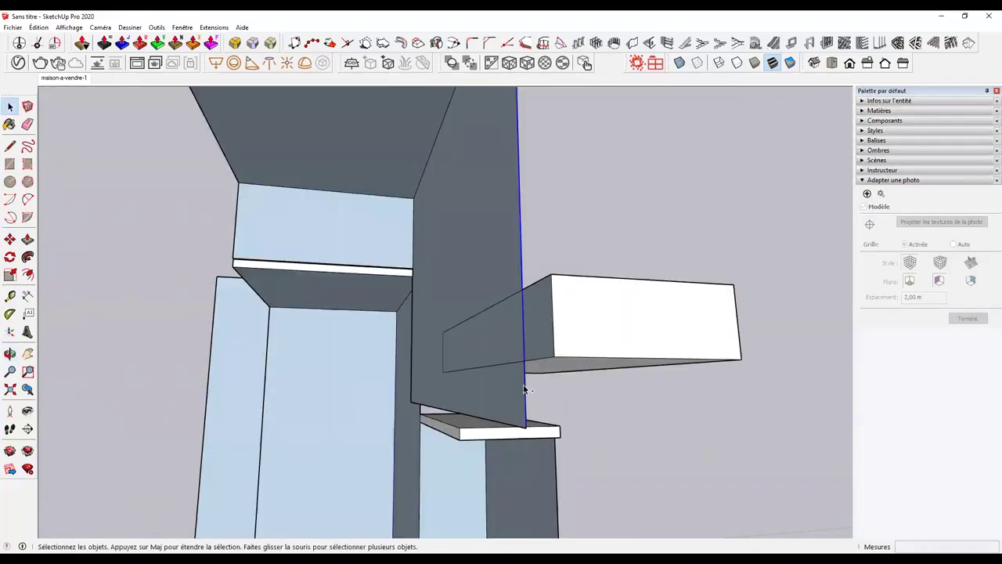
click(64, 78)
Adjust the overhang box with Move and finish the rectangle traced on the photo.
key(m)
scroll(329, 235, up, 3)
mouse_move(329, 235)
middle_down()
mouse_move(765, 462)
mouse_move(264, 418)
middle_up()
key(space)
click(63, 78)
key(m)
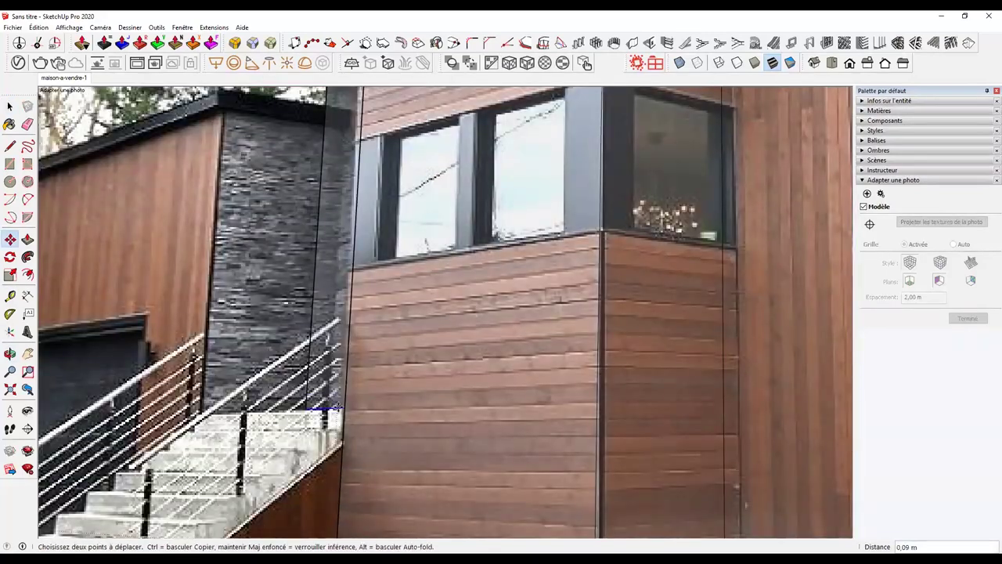
click(323, 125)
scroll(324, 125, down, 3)
mouse_move(324, 125)
middle_down()
mouse_move(673, 289)
mouse_move(597, 396)
middle_up()
Raise the lower long block's top face into a thin slab.
key(space)
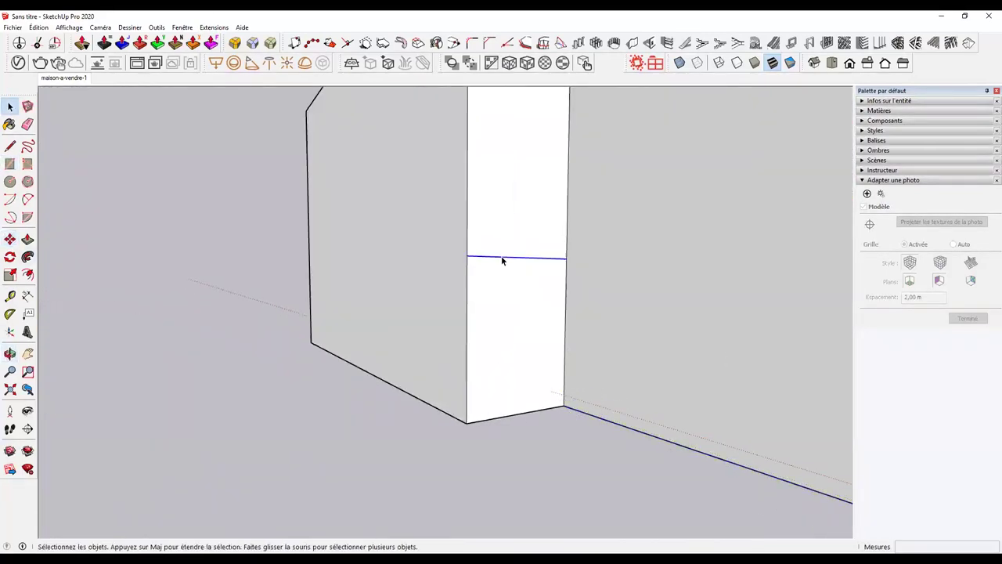
click(64, 78)
key(r)
middle_drag(282, 294, 461, 347)
key(p)
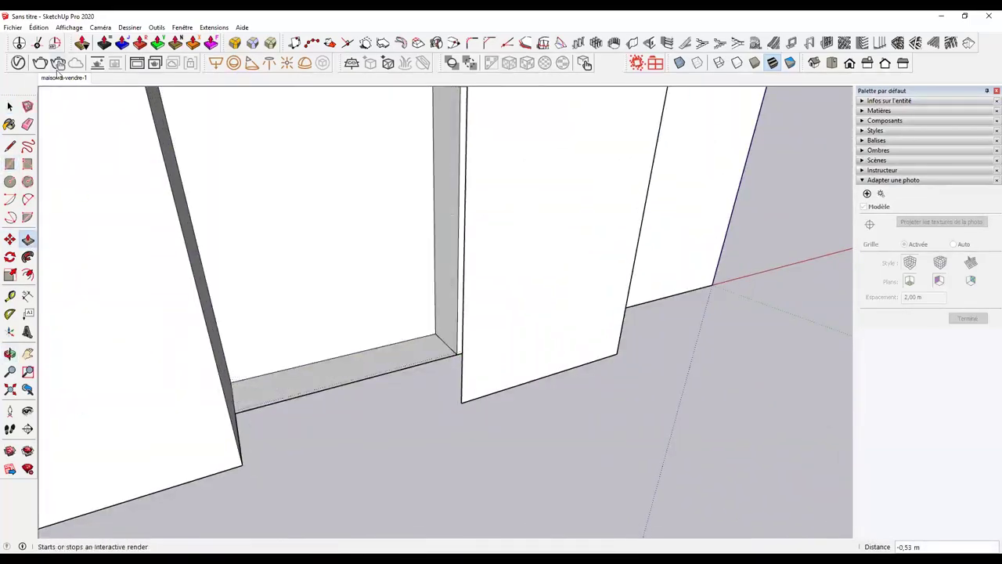
click(64, 78)
key(space)
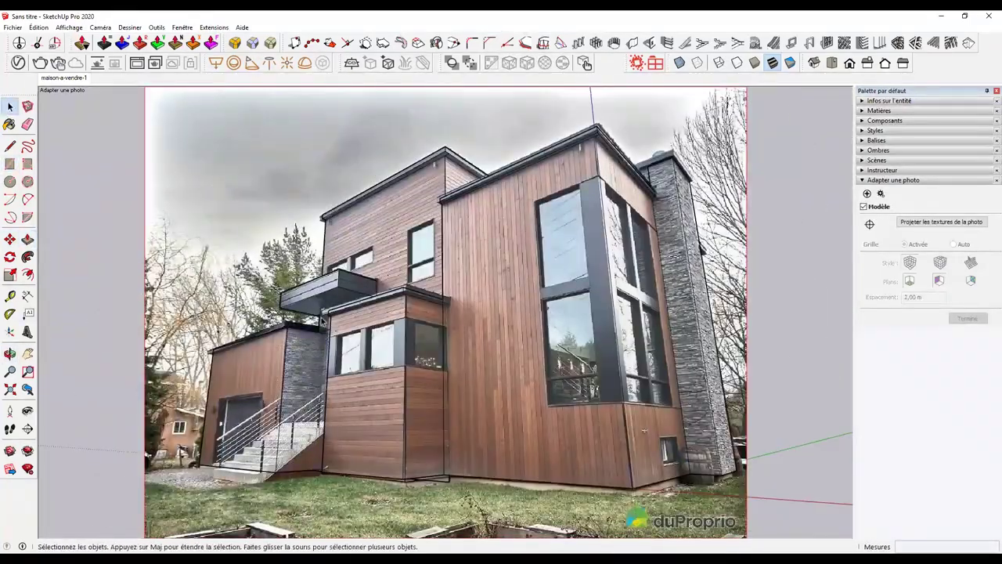
middle_drag(322, 320, 513, 422)
key(r)
key(p)
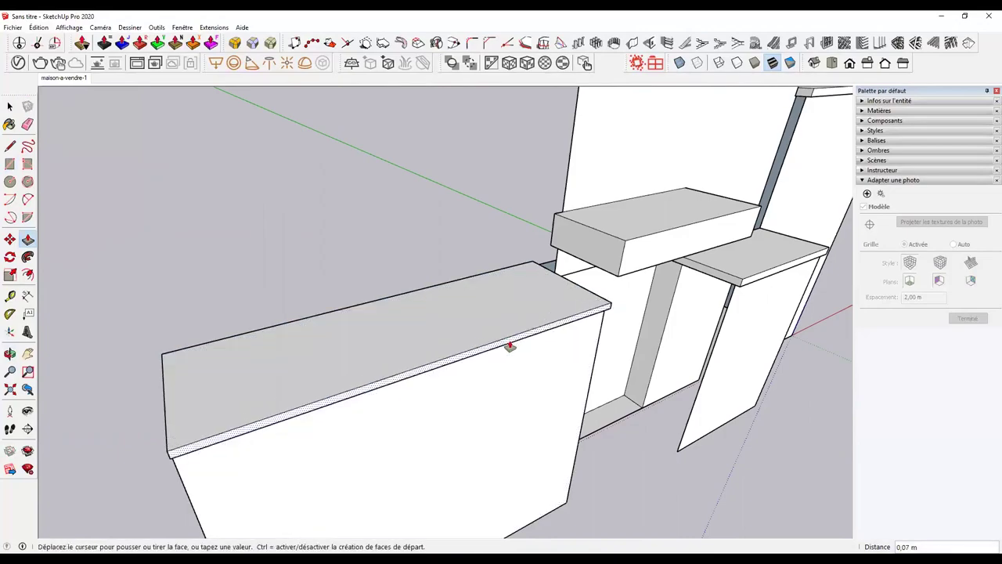
click(63, 77)
Draw lines at the stair box and move the sloped slab onto the corner endpoint.
key(l)
scroll(386, 346, up, 3)
click(384, 354)
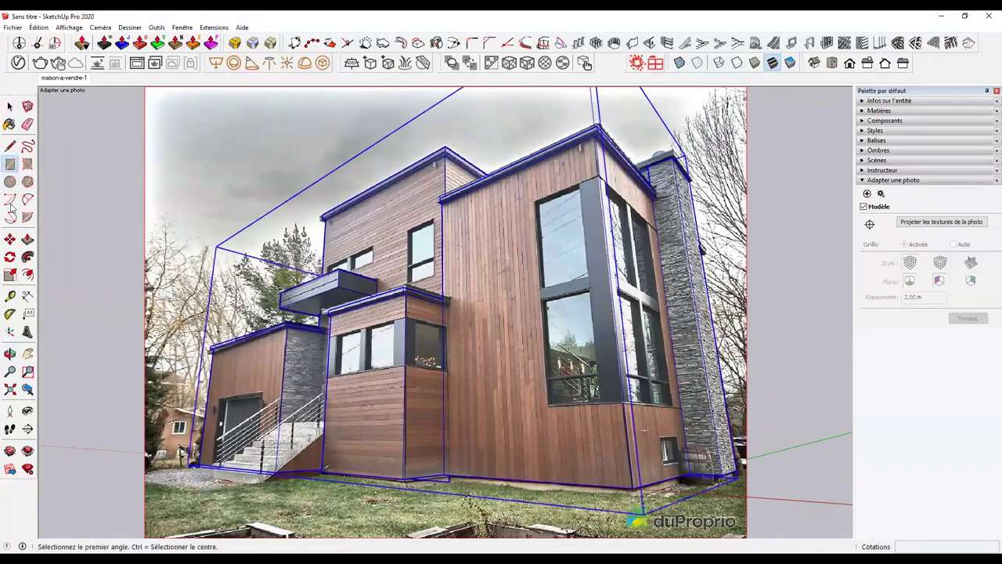
click(296, 484)
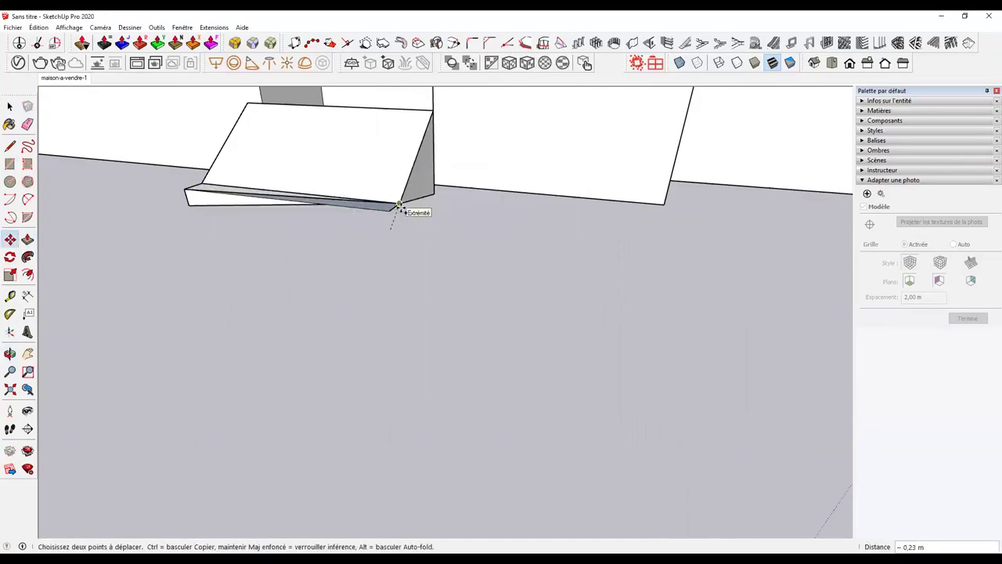
click(399, 206)
key(space)
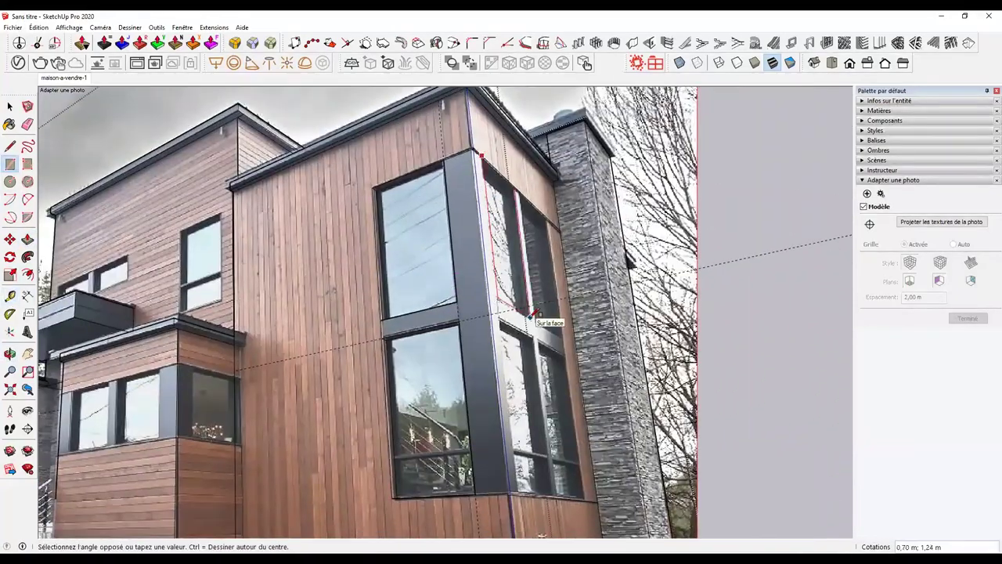
Measure from the window frame, finish the window-band rectangle, and orbit out to the bare model.
key(t)
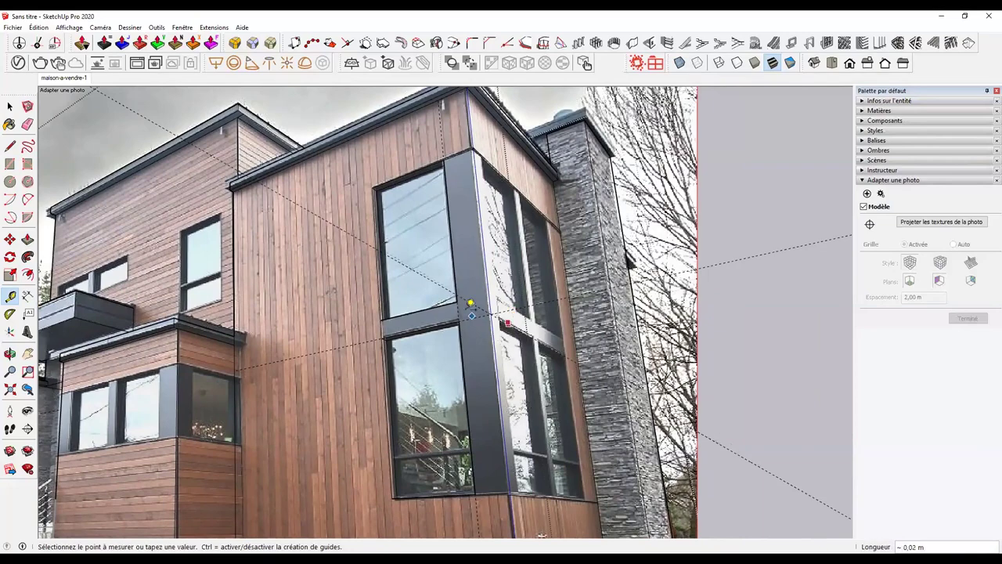
click(487, 156)
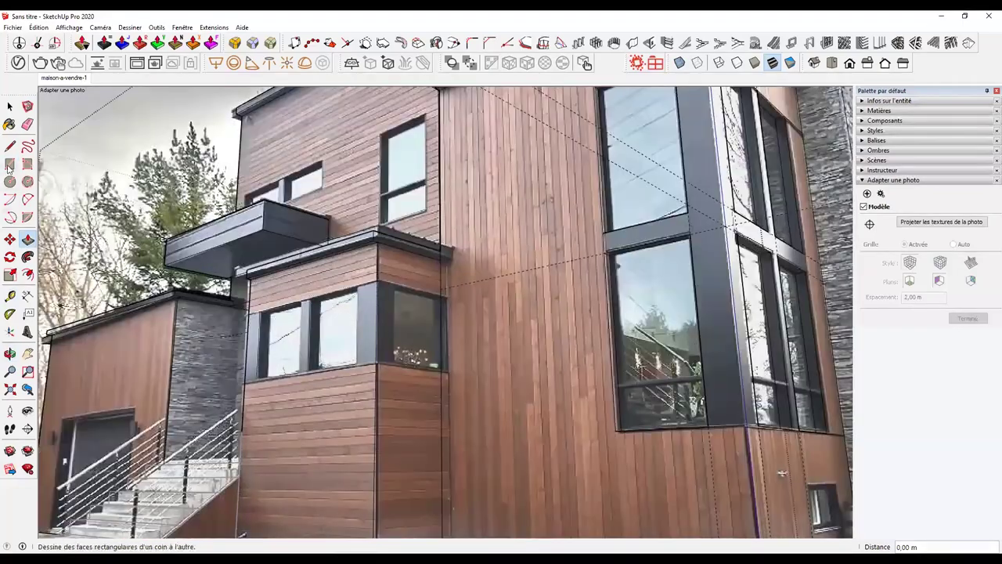
click(451, 304)
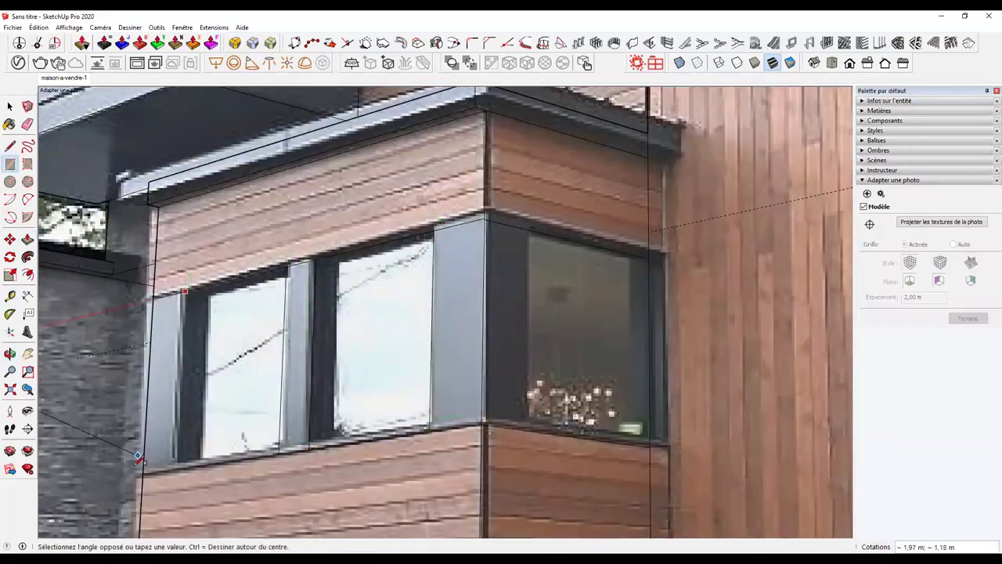
key(p)
scroll(304, 244, down, 3)
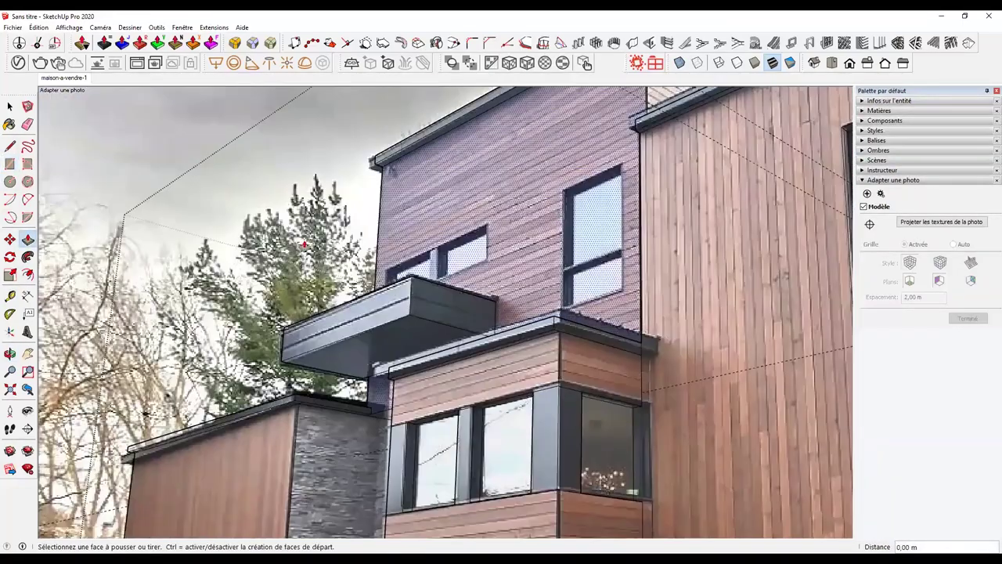
scroll(568, 219, up, 3)
middle_drag(705, 439, 768, 484)
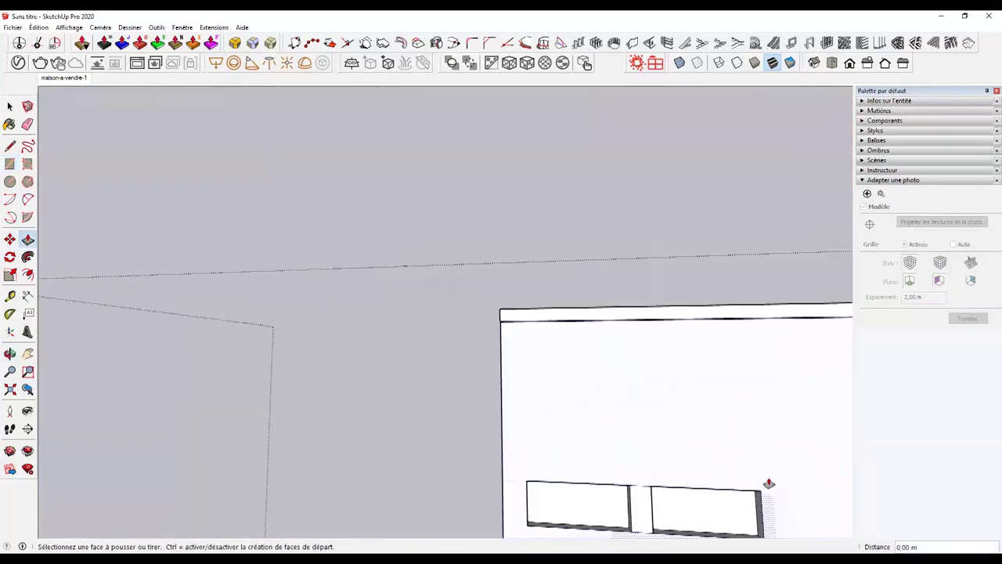
click(38, 27)
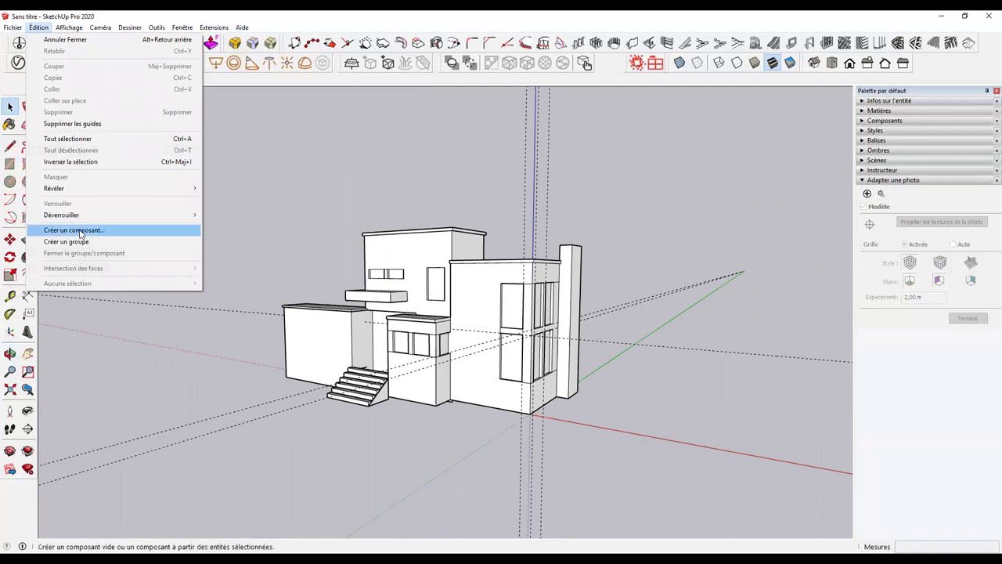
Orbit around the whole house model and revisit the maison-a-vendre-1 scene.
click(352, 156)
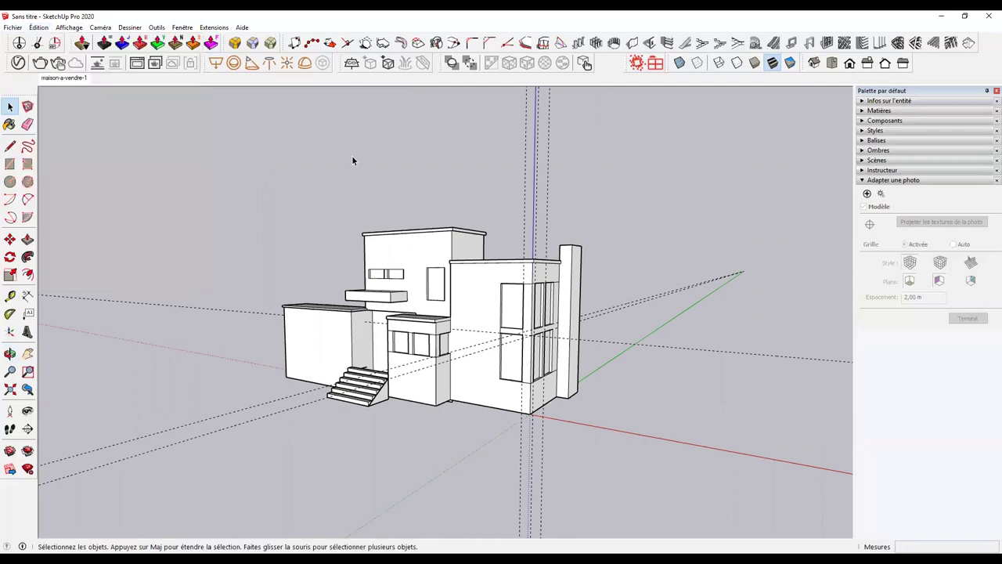
middle_drag(459, 264, 423, 327)
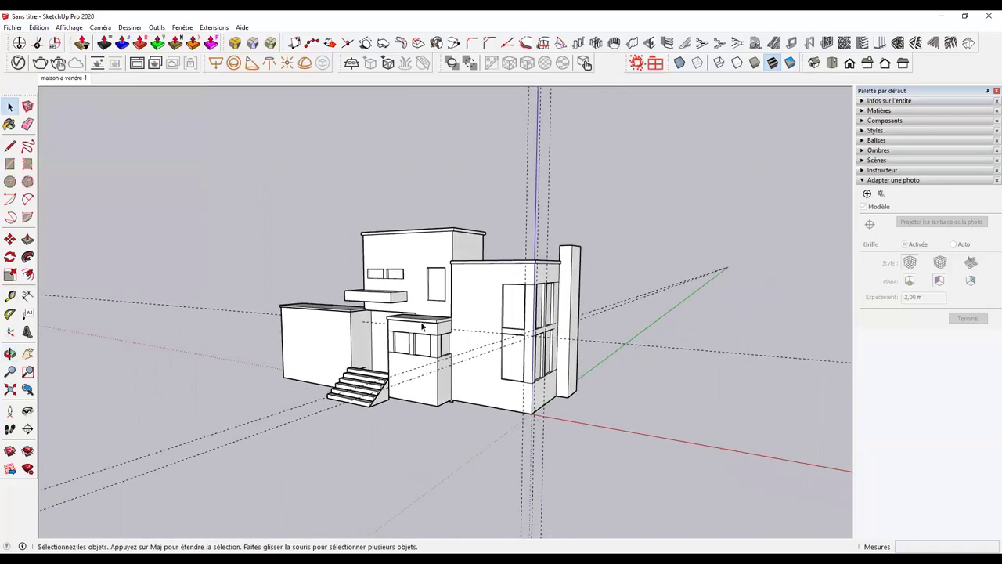
scroll(407, 308, up, 5)
scroll(407, 308, down, 5)
middle_drag(707, 286, 307, 268)
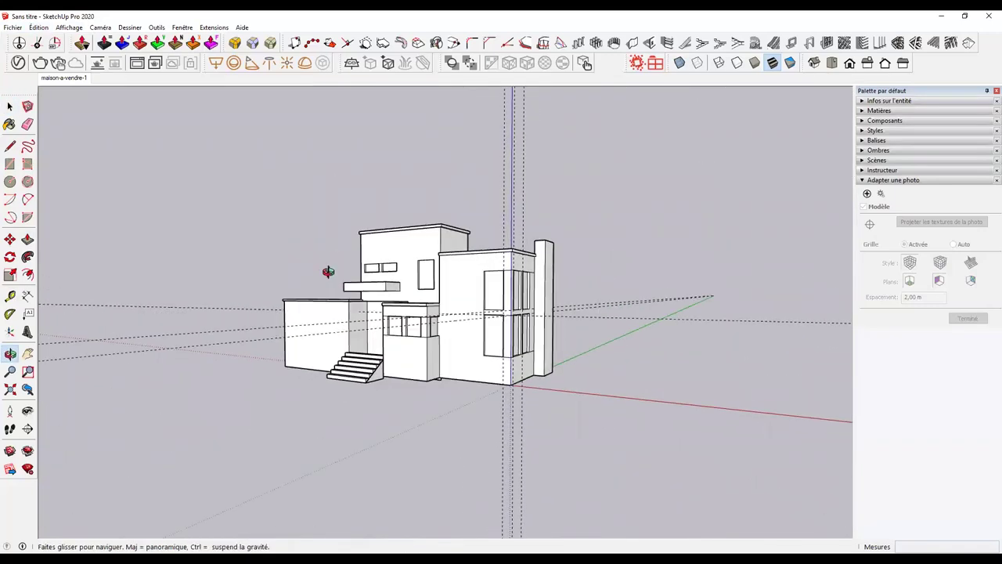
click(56, 80)
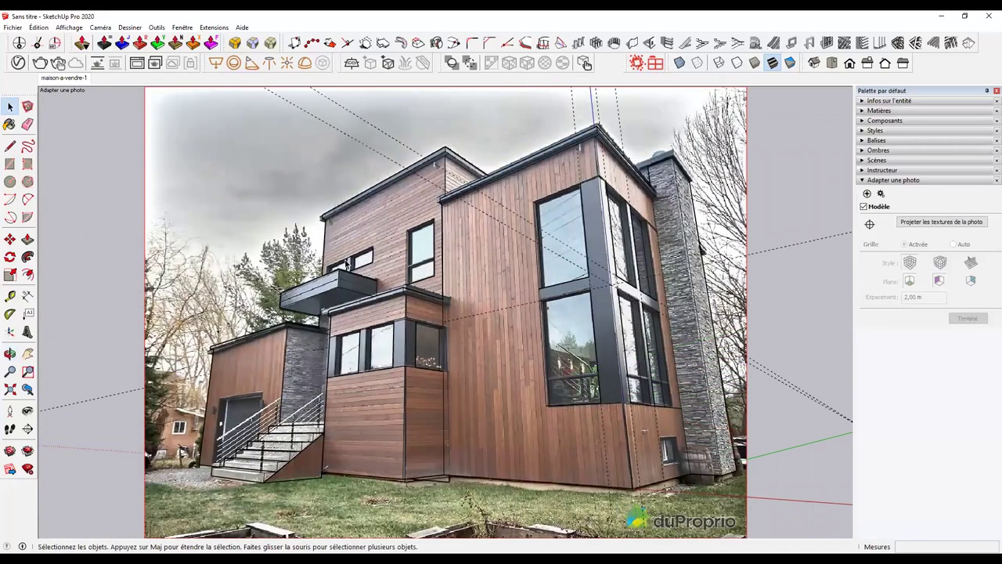
mouse_move(608, 310)
middle_down()
mouse_move(542, 374)
mouse_move(174, 369)
mouse_move(380, 415)
mouse_move(106, 358)
mouse_move(164, 354)
mouse_move(60, 87)
middle_up()
mouse_move(447, 331)
middle_down()
mouse_move(270, 371)
mouse_move(505, 437)
mouse_move(203, 368)
mouse_move(77, 179)
middle_up()
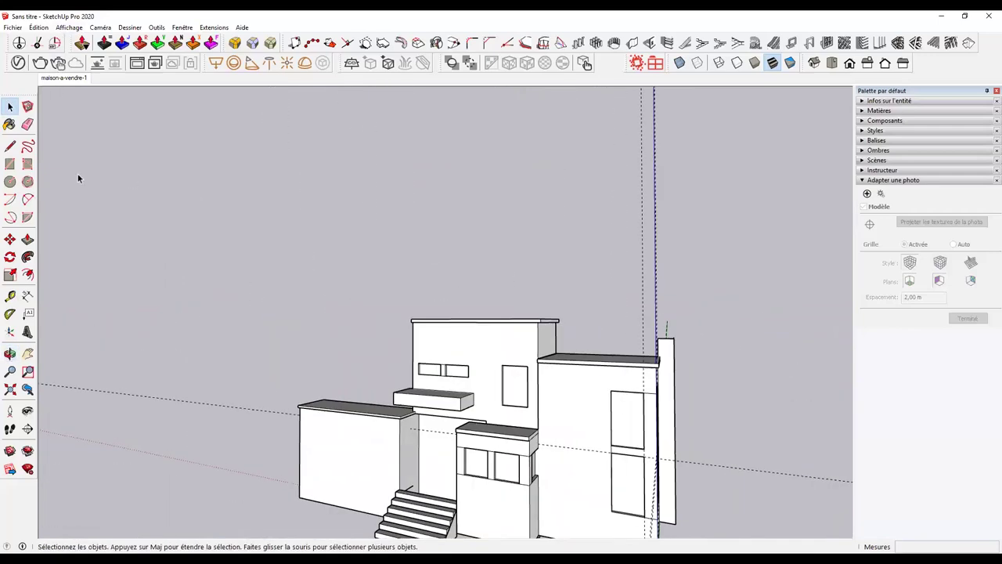
click(64, 79)
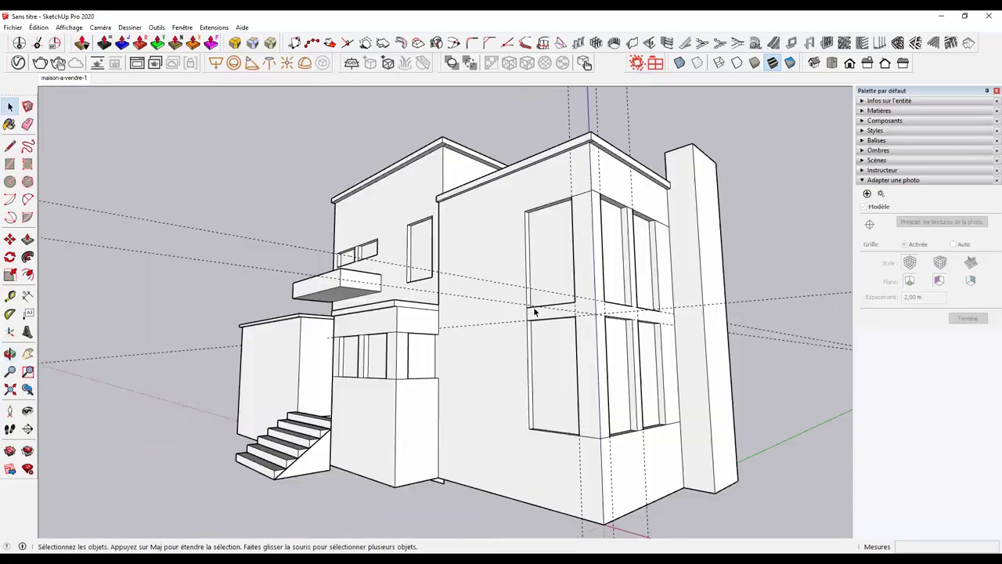
Delete all guides with Édition > Supprimer les guides and return to maison-a-vendre-1.
mouse_move(486, 285)
middle_down()
mouse_move(501, 305)
mouse_move(667, 385)
mouse_move(379, 397)
mouse_move(721, 402)
mouse_move(563, 391)
mouse_move(476, 337)
middle_up()
click(38, 28)
click(72, 124)
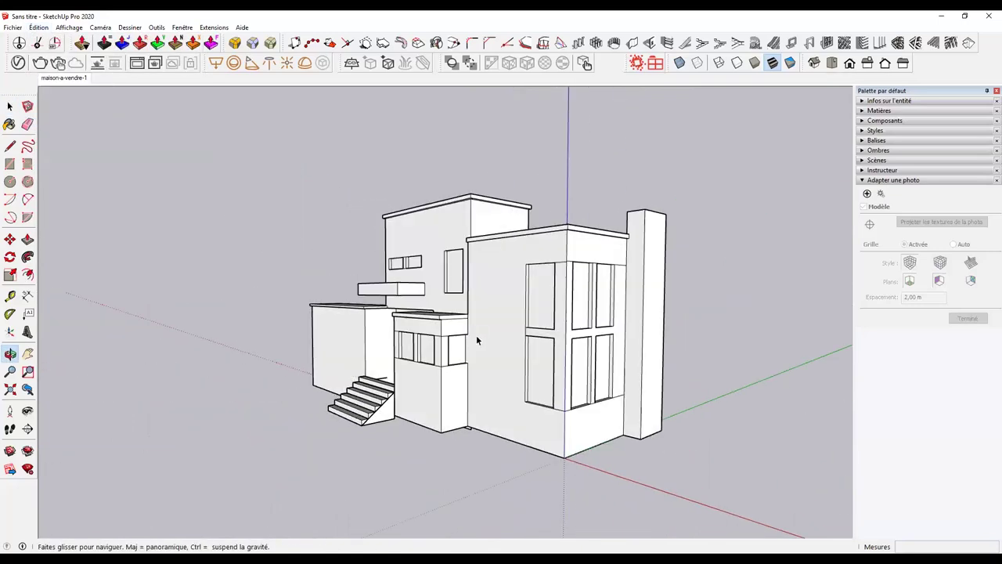
click(59, 80)
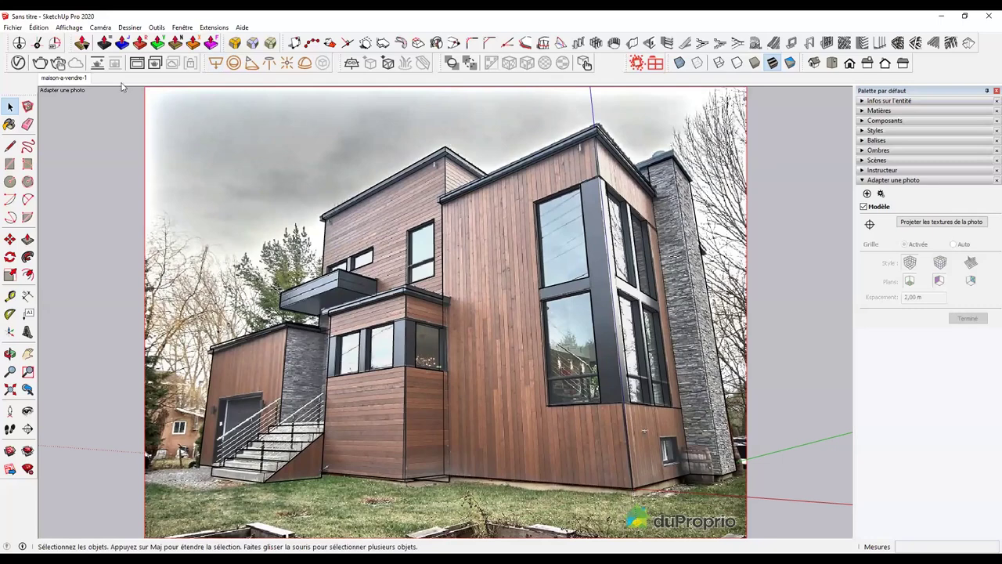
Start editing the maison-a-vendre-1 matched photo from the canvas context menu.
right_click(488, 262)
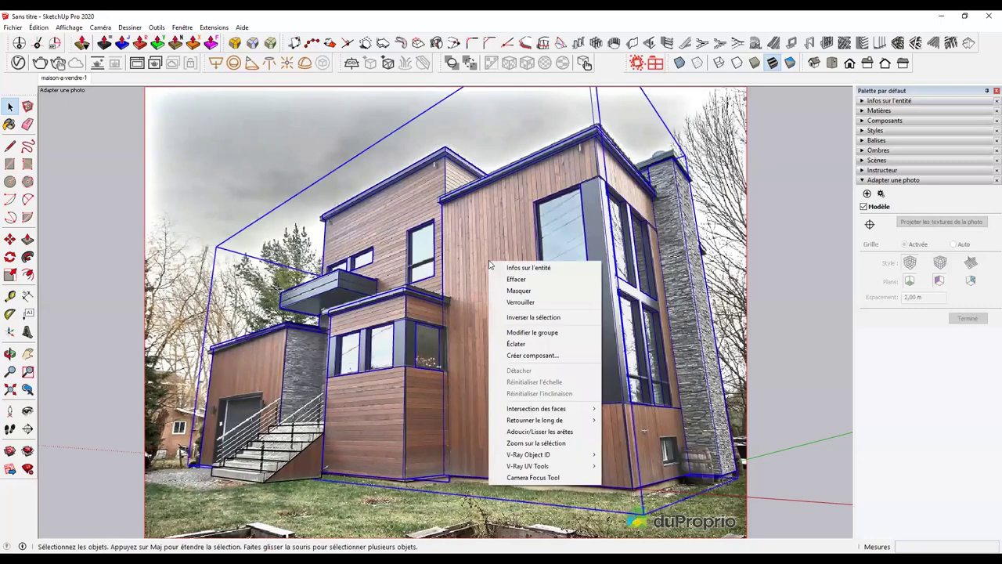
click(487, 254)
right_click(485, 223)
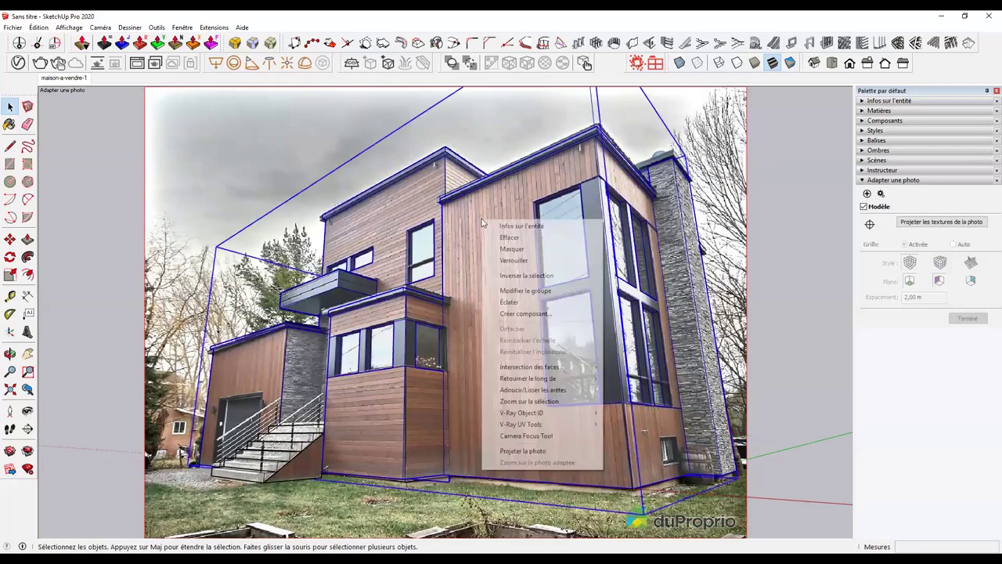
click(427, 209)
right_click(70, 81)
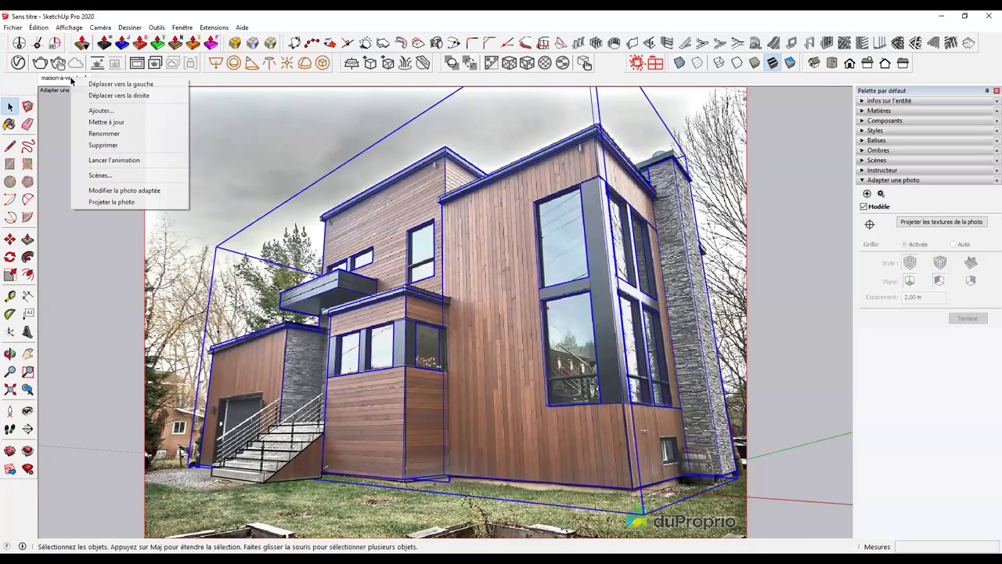
right_click(231, 124)
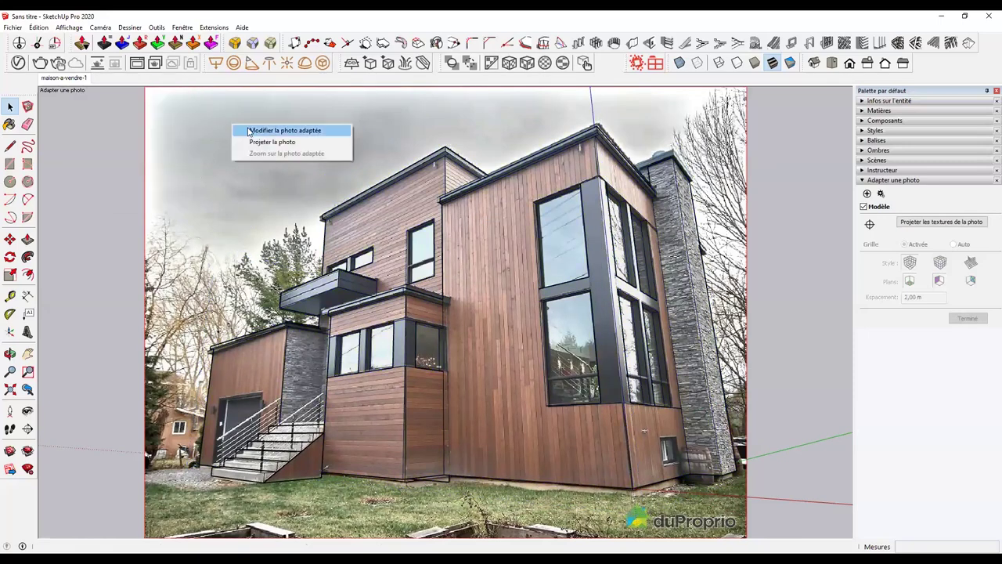
click(258, 130)
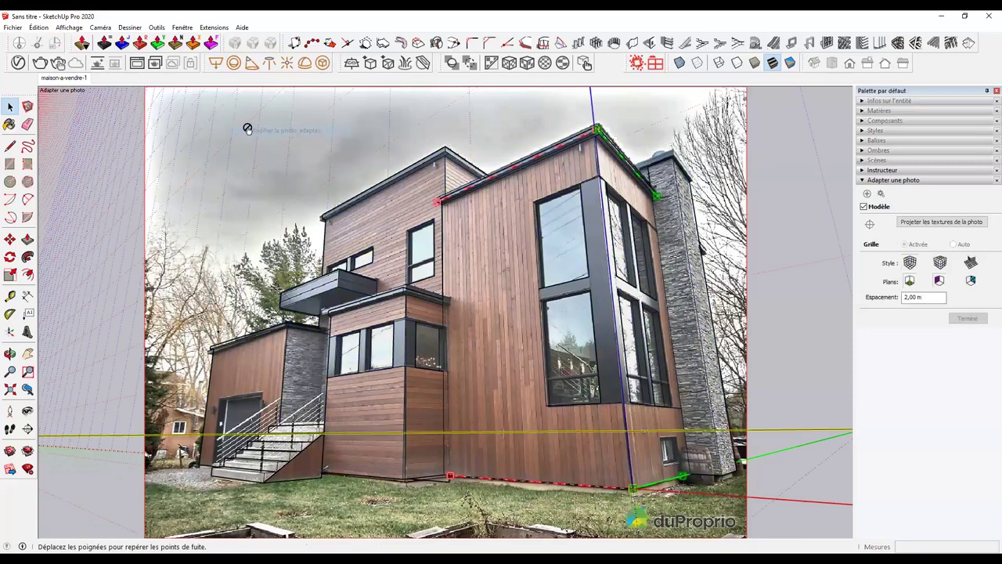
Finish editing the matched photo and explode the house group.
right_click(469, 291)
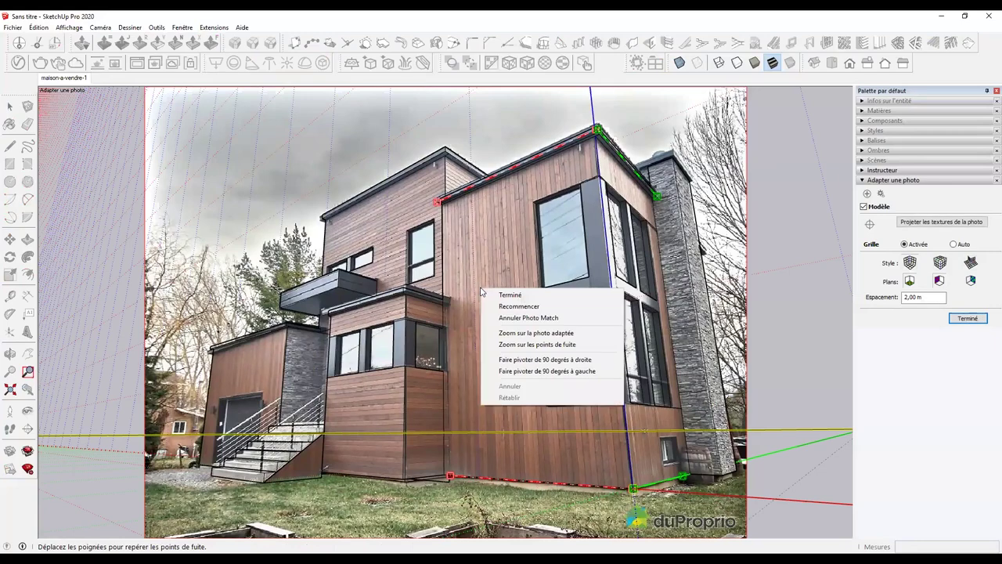
click(469, 263)
right_click(275, 133)
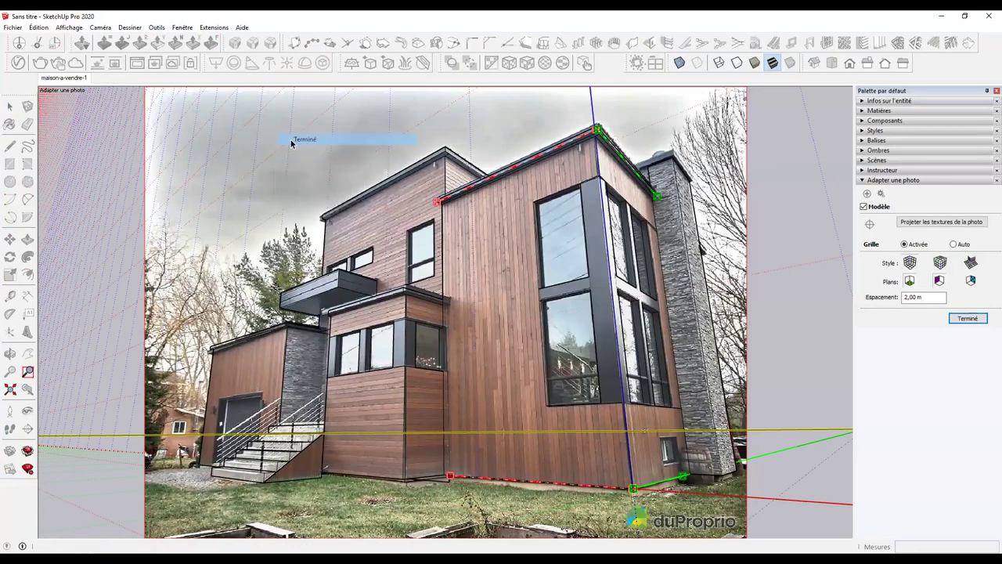
click(290, 139)
right_click(478, 243)
click(504, 322)
Select the whole model and project the photo onto it, declining to trim partially visible faces.
right_click(469, 216)
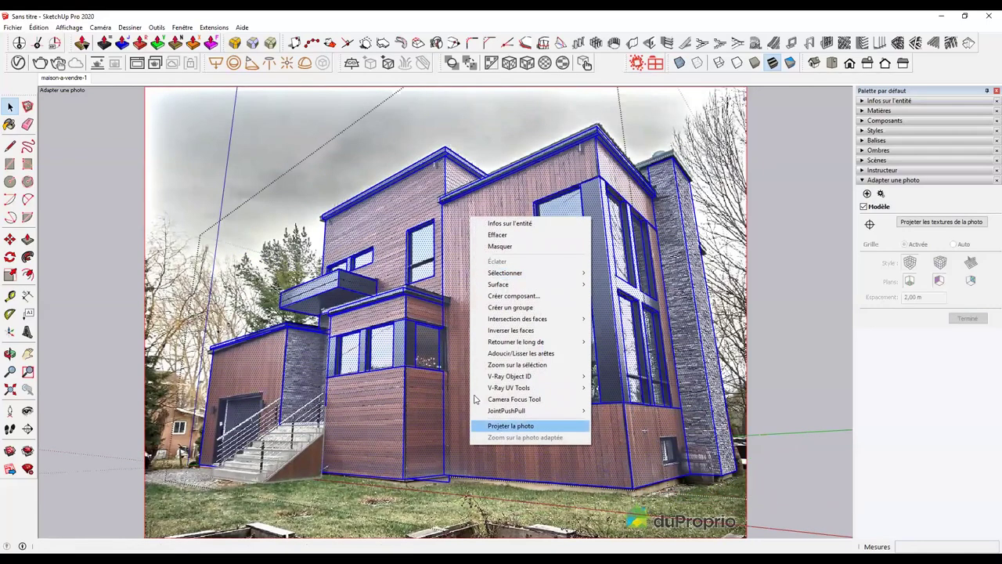
click(509, 425)
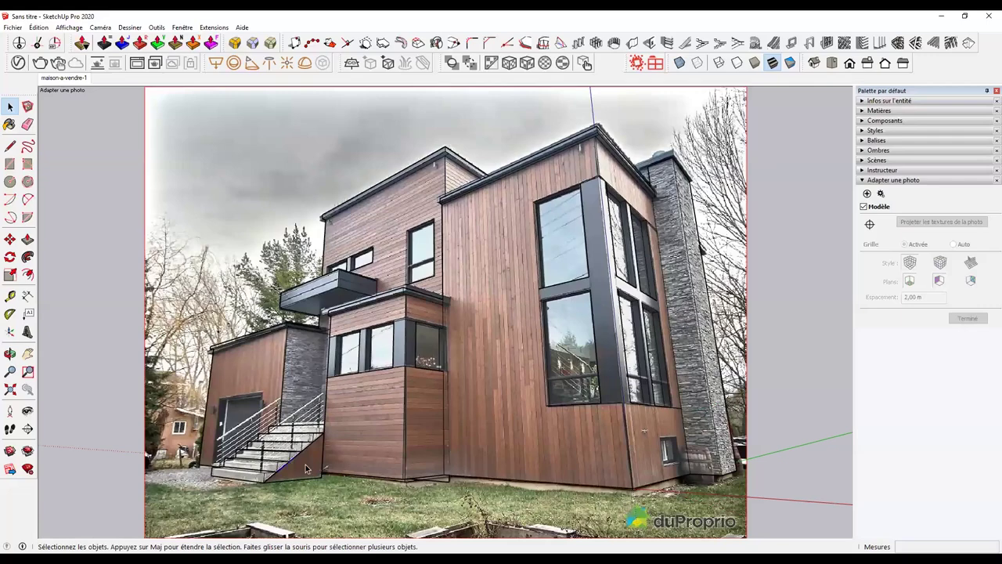
key(ctrl+a)
right_click(471, 327)
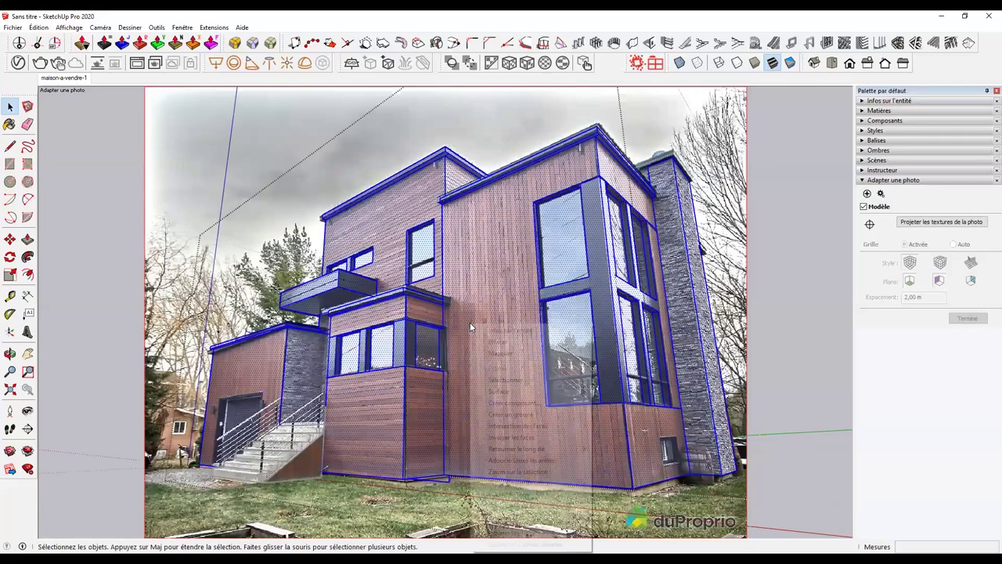
click(522, 537)
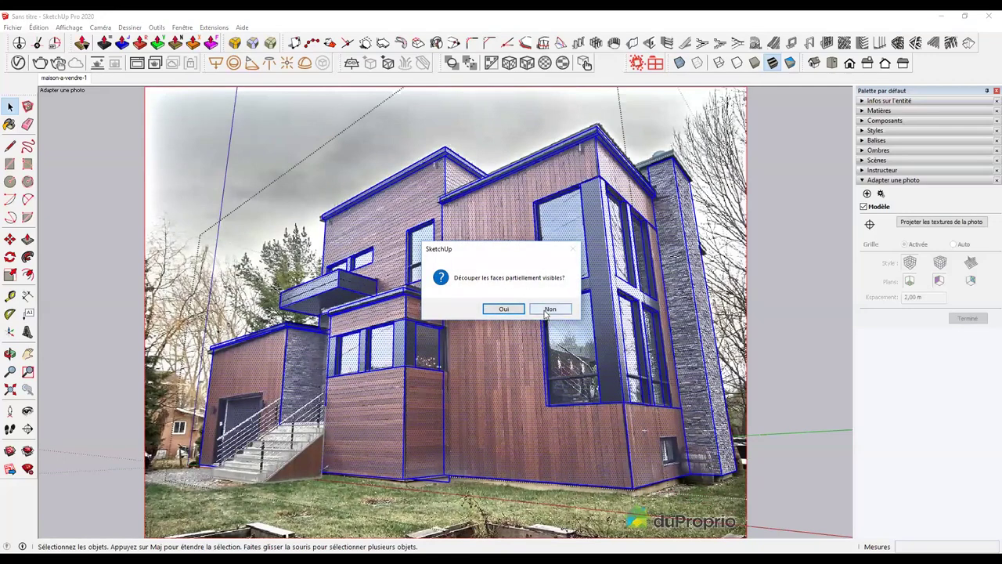
click(547, 312)
Clear the selection and orbit around the photo-textured house.
middle_drag(541, 329, 610, 416)
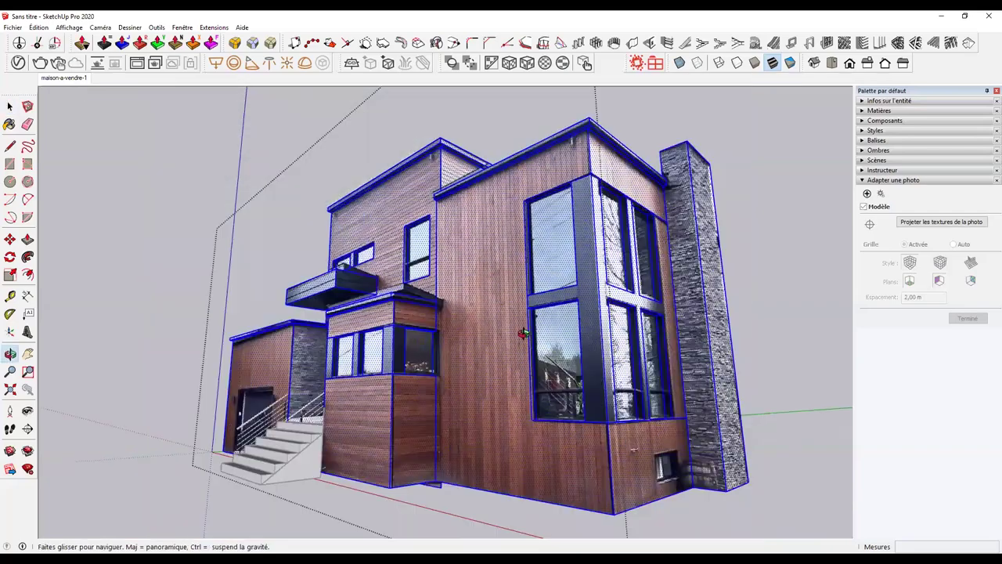
key(space)
scroll(679, 312, down, 5)
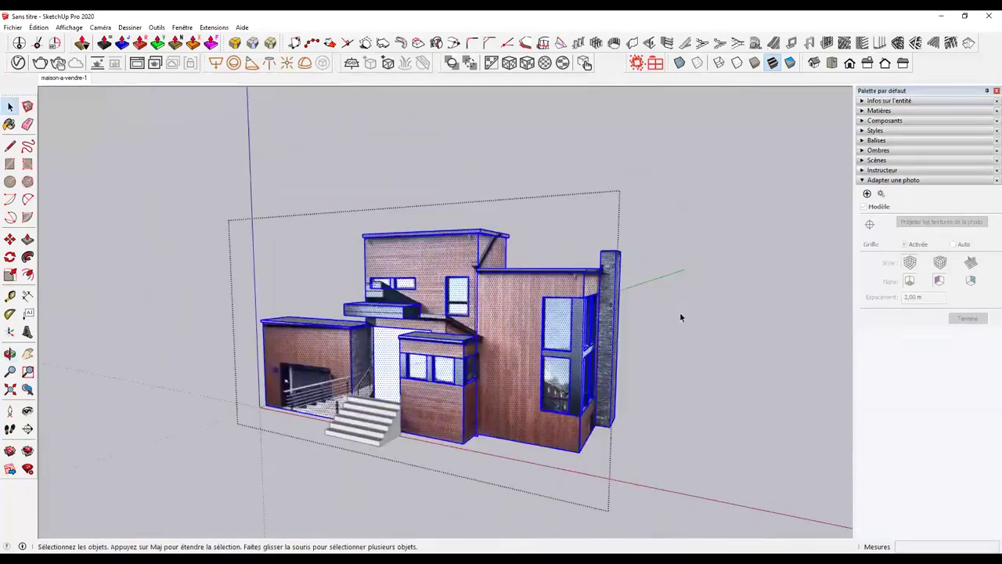
click(744, 296)
middle_drag(450, 376, 458, 382)
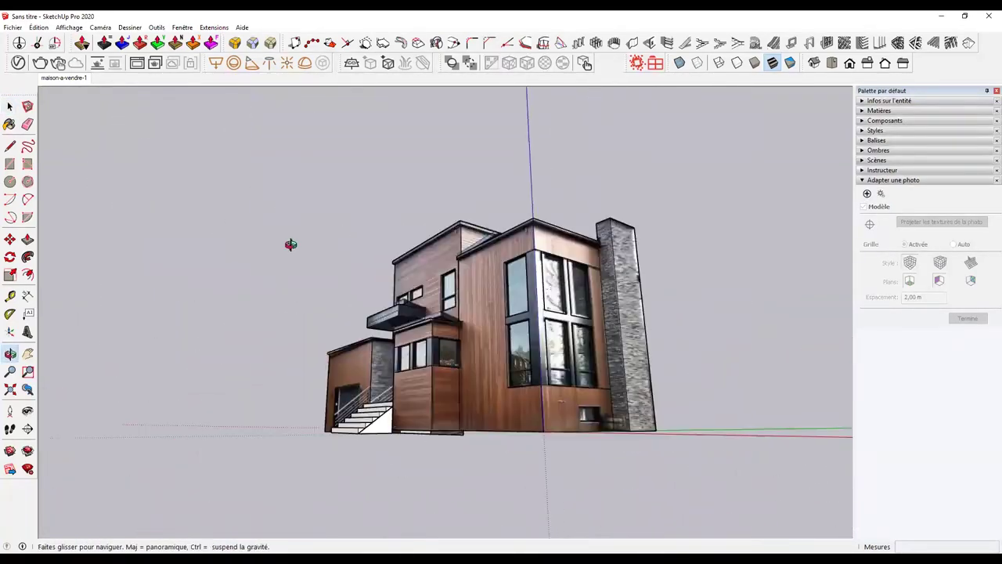
scroll(457, 384, up, 5)
middle_drag(607, 361, 563, 358)
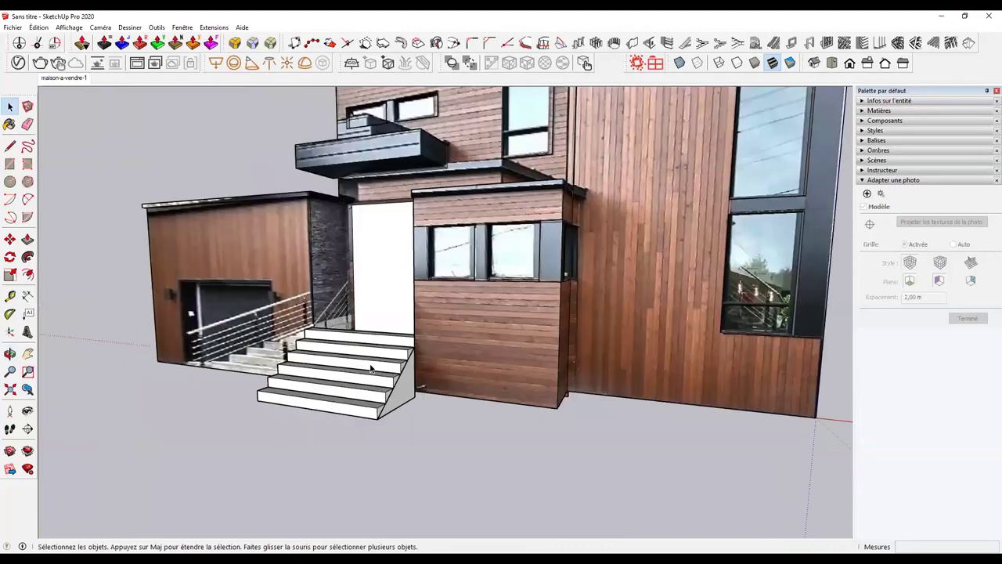
Project the maison-a-vendre-1 photo onto the stairs group, without cutting faces.
double_click(371, 368)
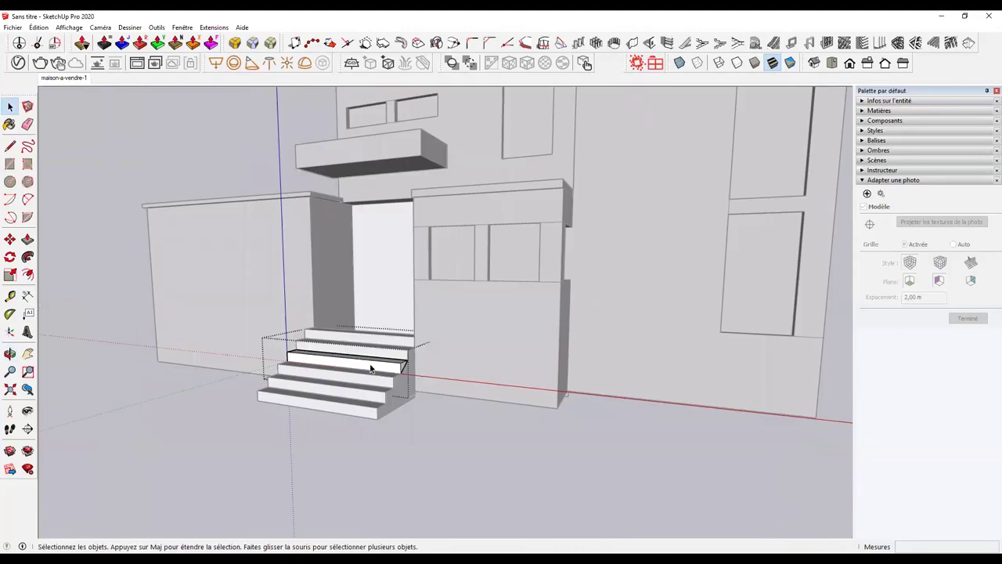
click(72, 78)
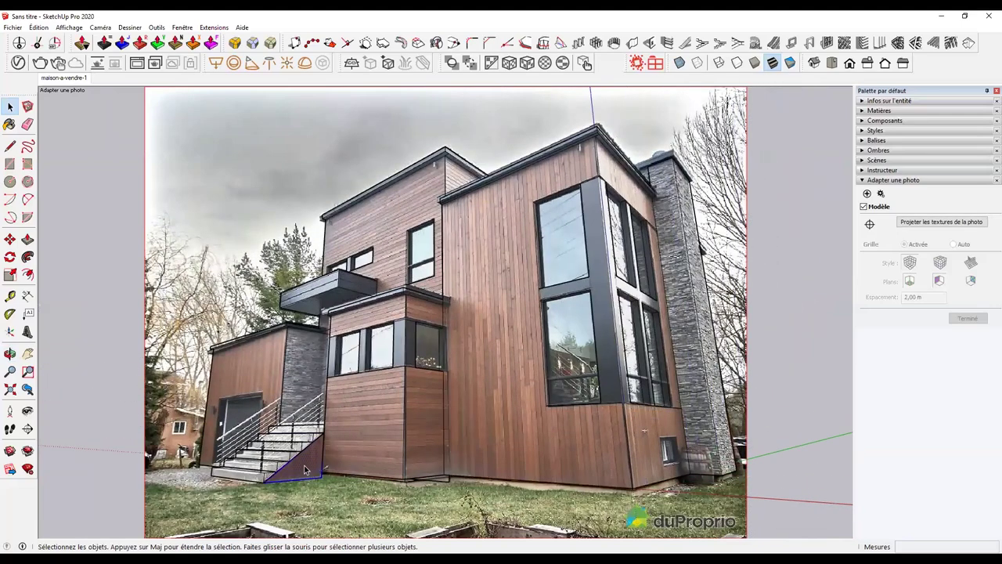
scroll(304, 465, up, 2)
scroll(304, 465, up, 3)
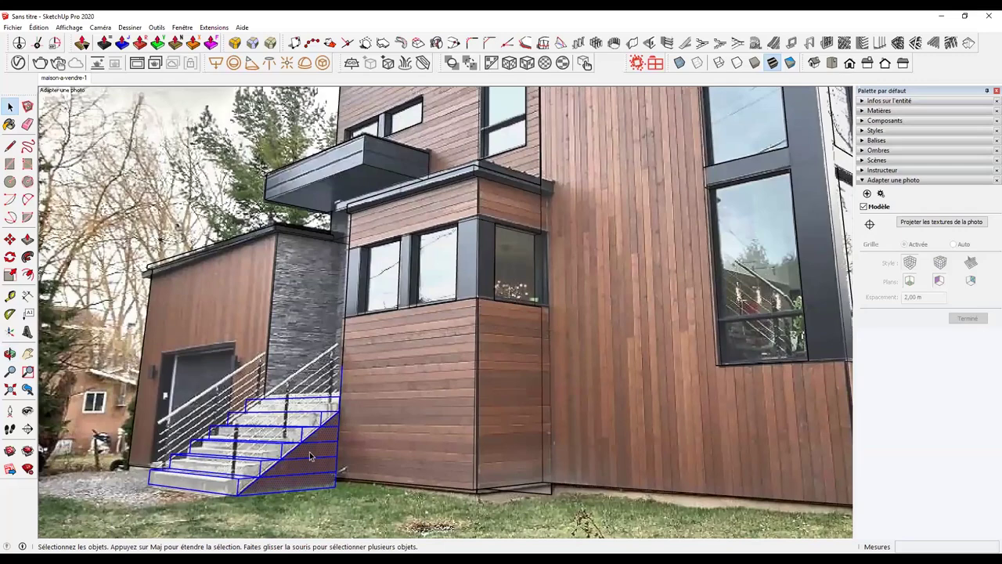
right_click(309, 452)
click(352, 431)
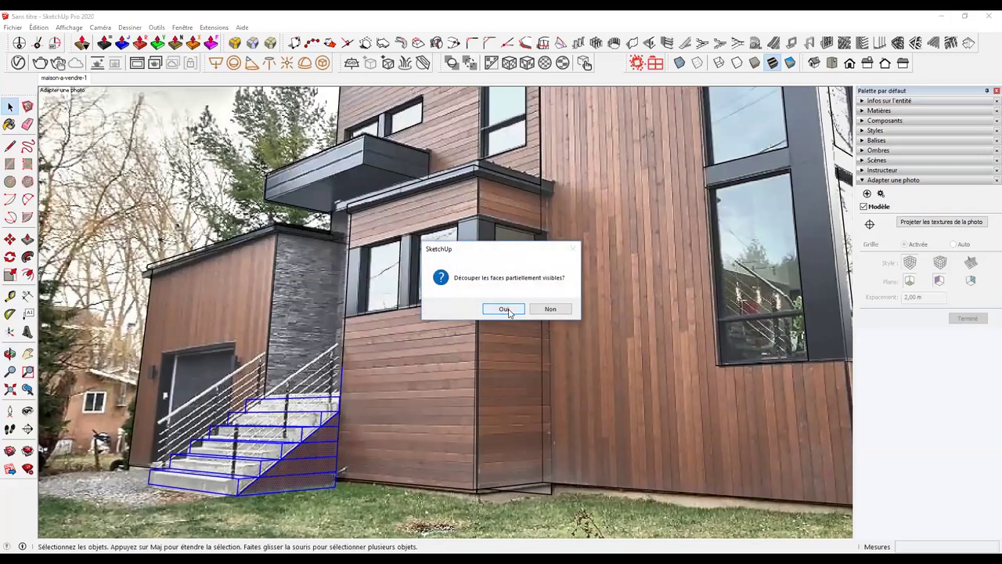
click(550, 310)
click(371, 483)
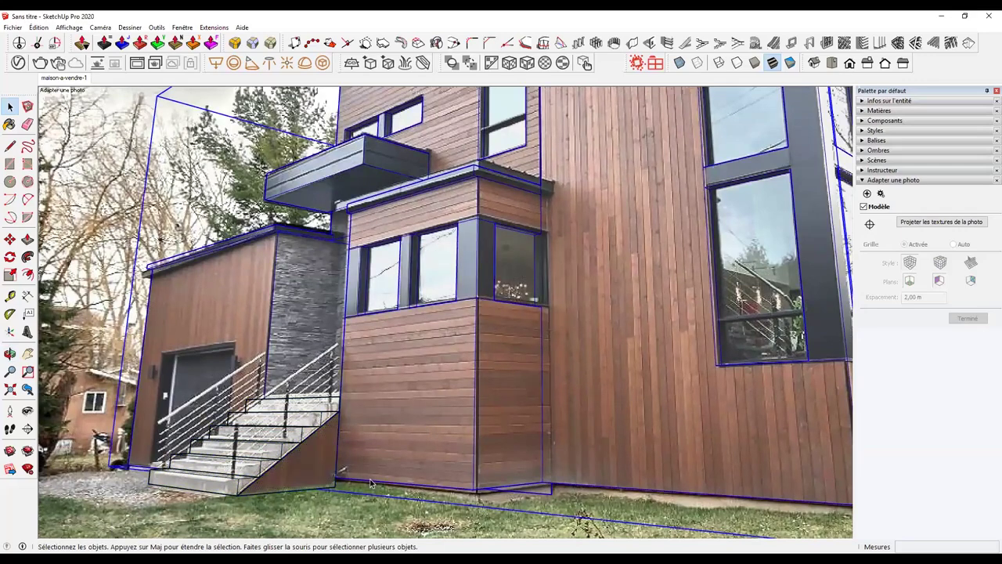
Orbit and zoom to inspect the textured stairs and facade from a lower angle.
mouse_move(299, 438)
middle_down()
mouse_move(232, 454)
mouse_move(179, 412)
mouse_move(298, 389)
middle_up()
scroll(297, 389, up, 2)
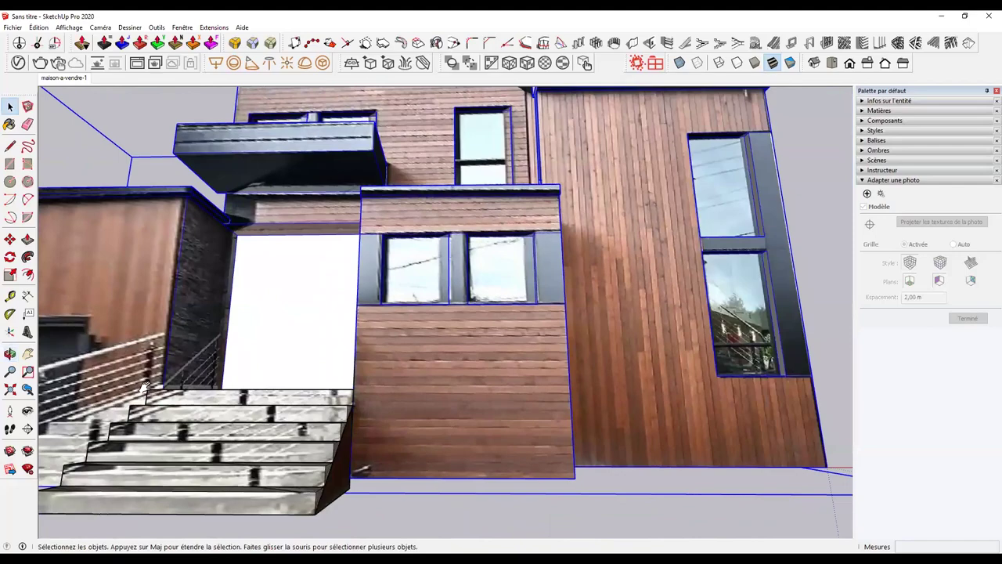
scroll(297, 389, up, 3)
middle_drag(154, 383, 396, 378)
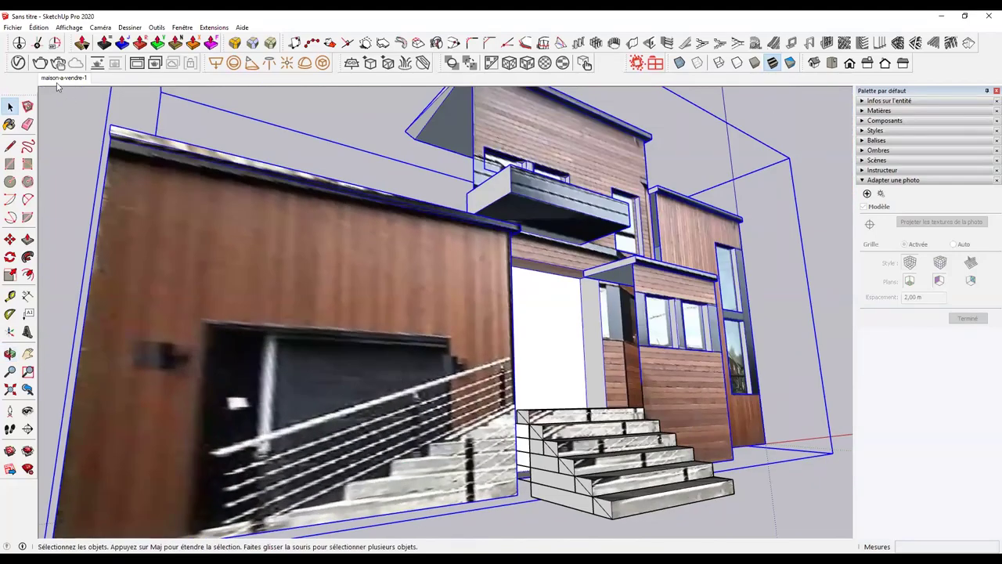
click(59, 79)
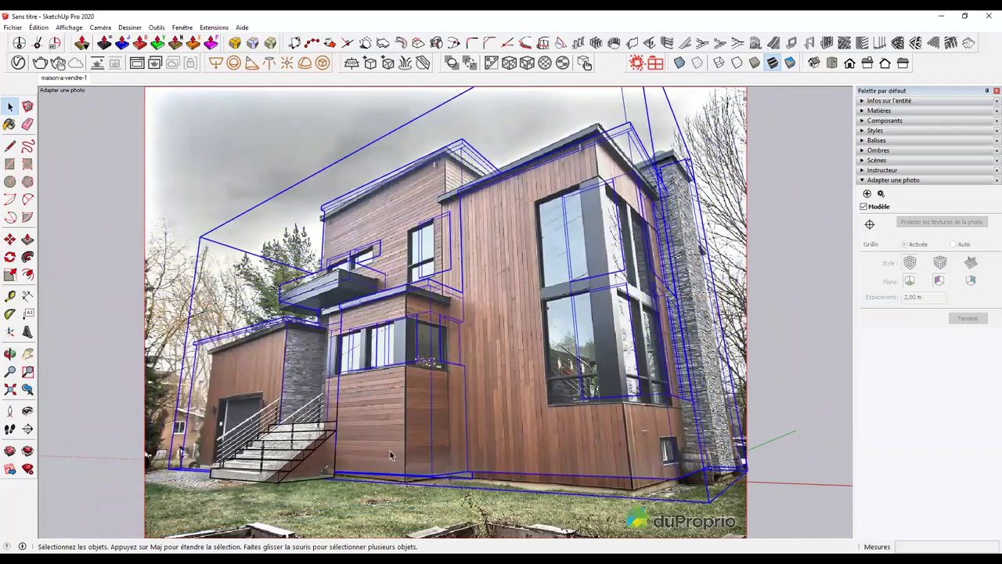
scroll(618, 306, down, 3)
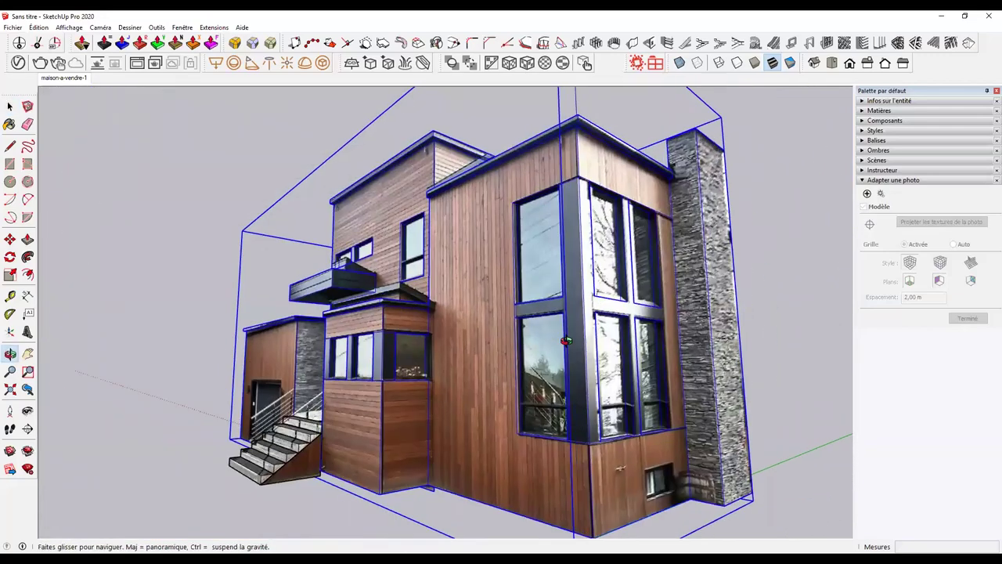
scroll(617, 305, down, 2)
mouse_move(780, 296)
middle_down()
mouse_move(716, 338)
mouse_move(561, 318)
middle_up()
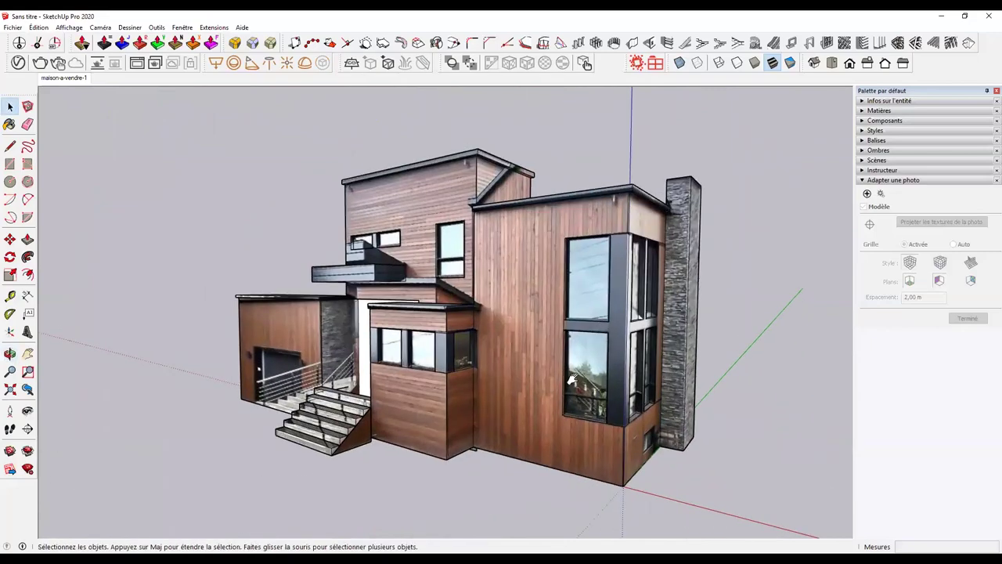
middle_drag(572, 367, 532, 303)
scroll(457, 241, up, 2)
click(456, 242)
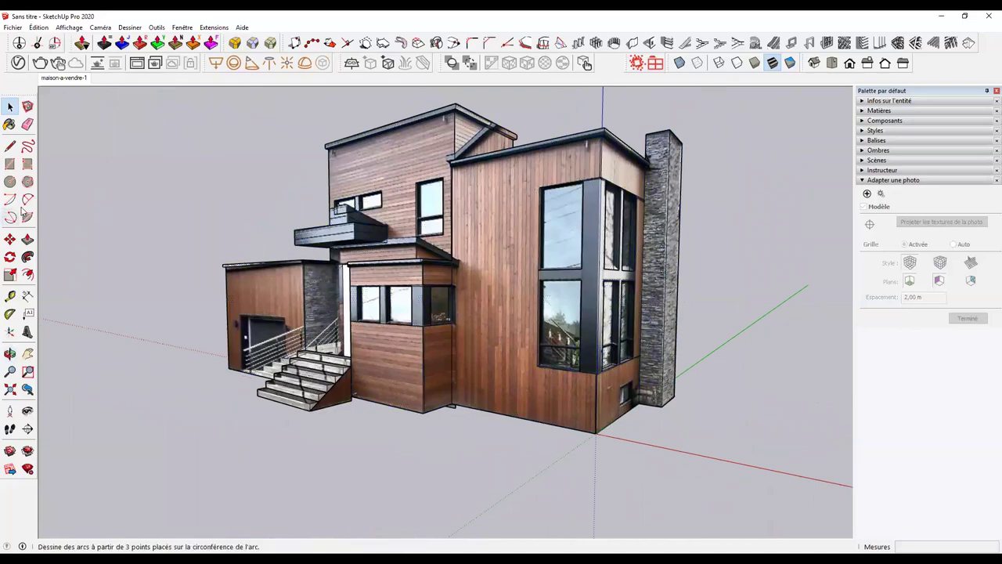
Draw a rectangle in front of the house, extrude it into a box, and raise its top 0,08 m.
click(9, 164)
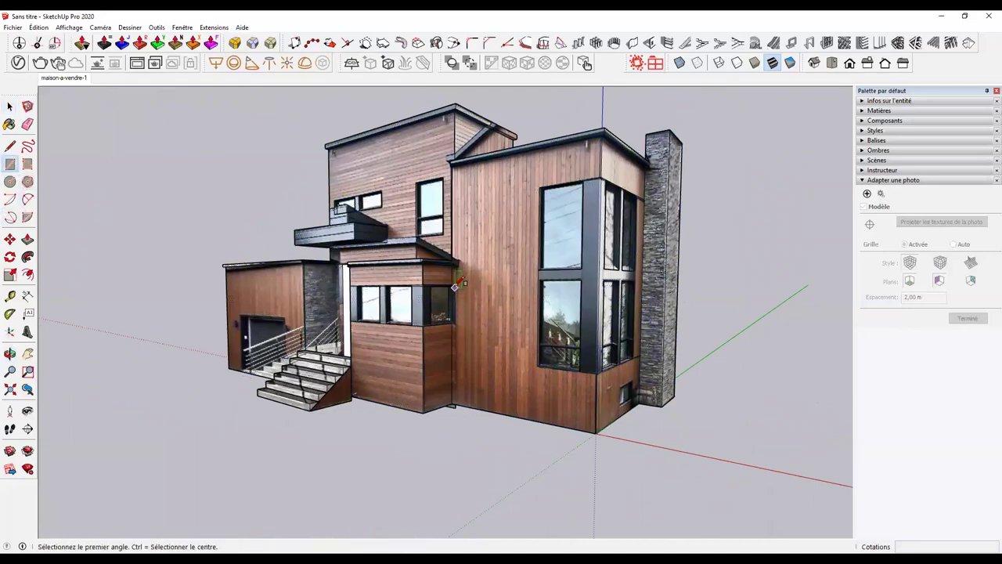
click(537, 420)
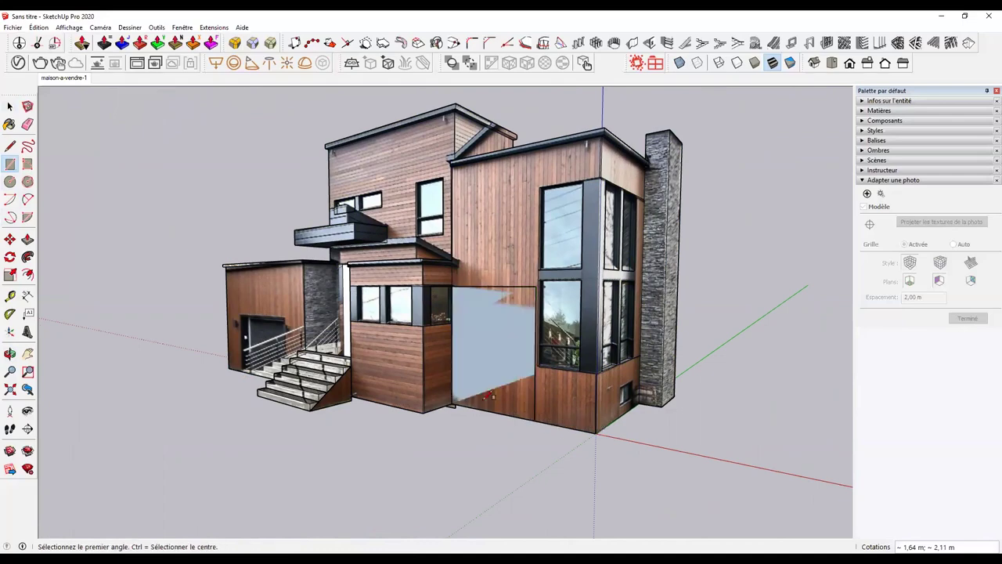
click(492, 369)
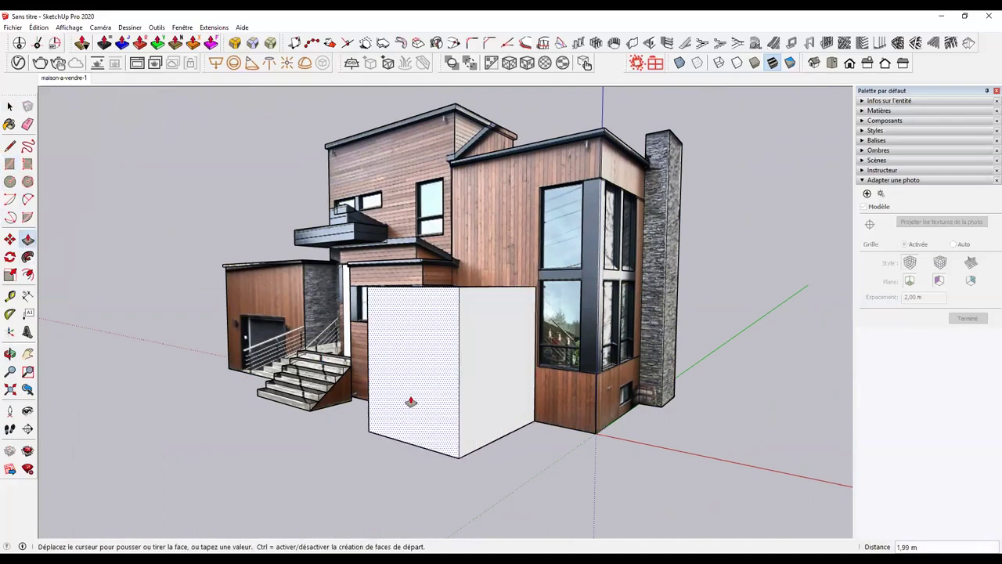
click(410, 402)
mouse_move(410, 401)
middle_down()
mouse_move(432, 409)
mouse_move(450, 344)
middle_up()
click(454, 335)
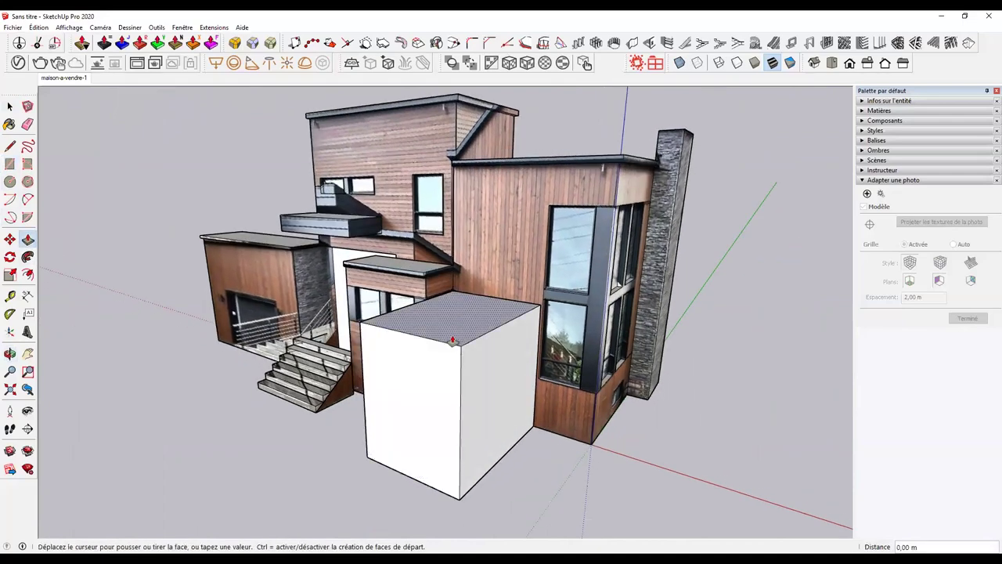
click(454, 335)
Offset an inner rectangle on the box's front face and move its bottom edge up.
click(11, 217)
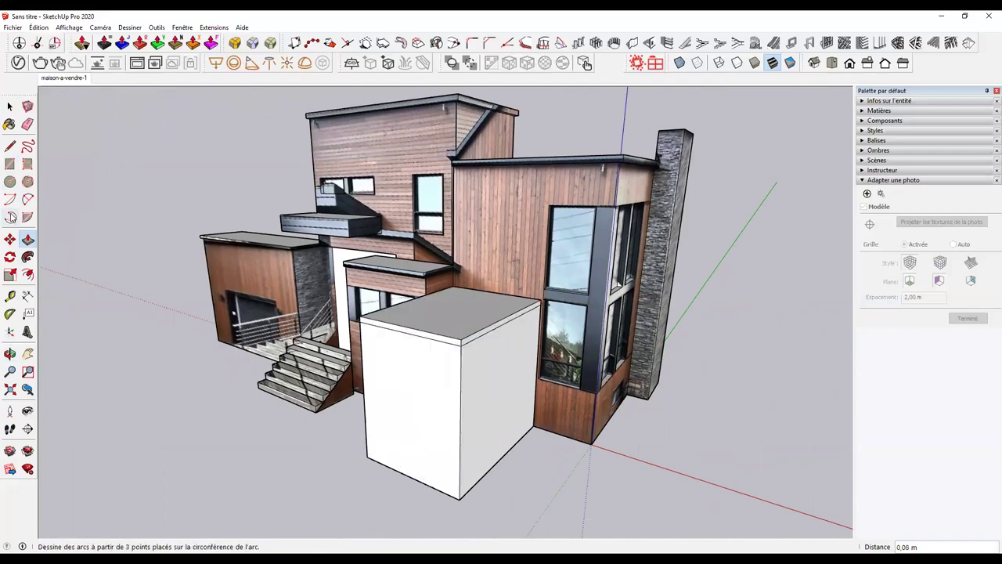
click(27, 275)
click(362, 376)
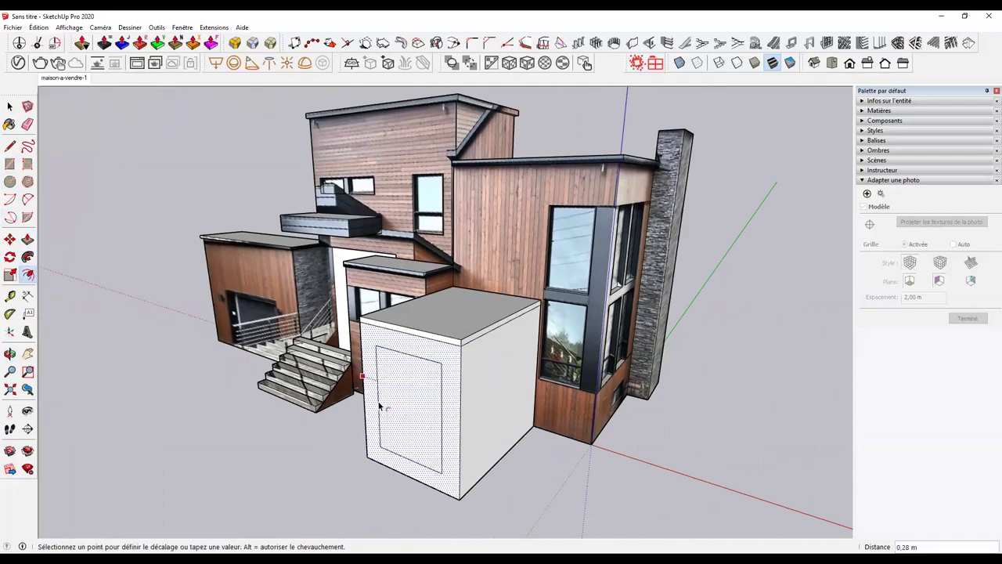
click(380, 406)
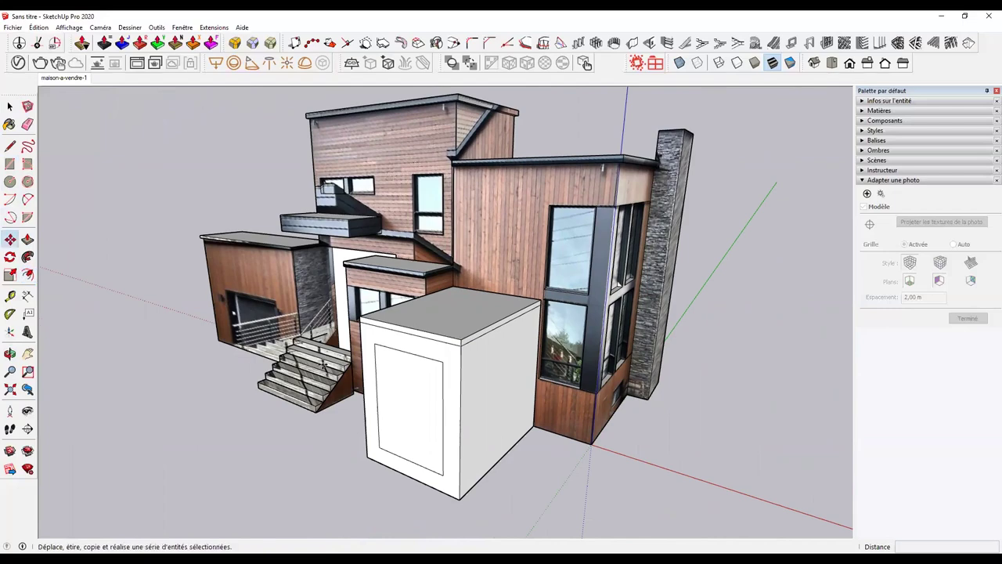
click(392, 453)
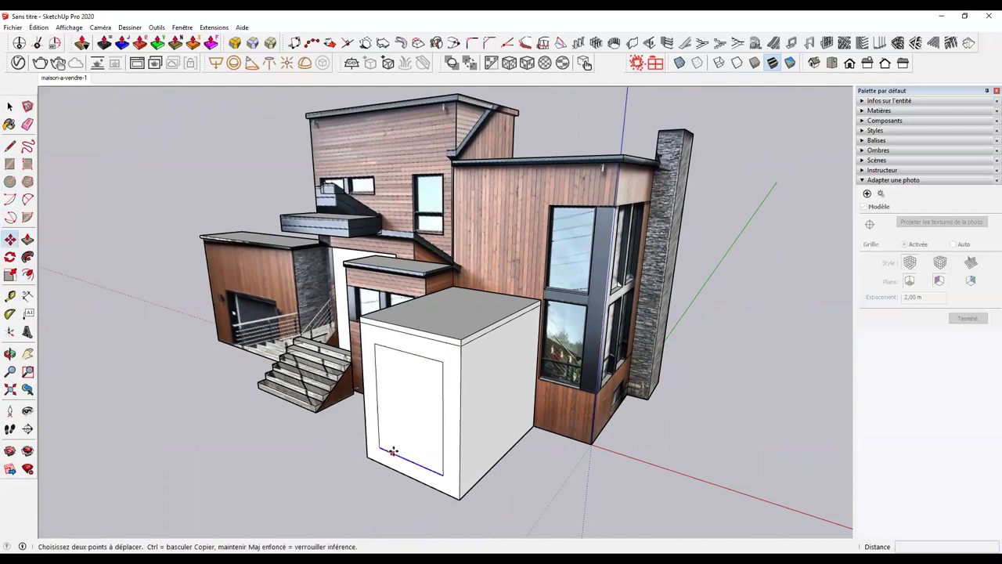
click(392, 392)
Push the inner rectangle in 0,08 m as a recessed window opening.
click(28, 239)
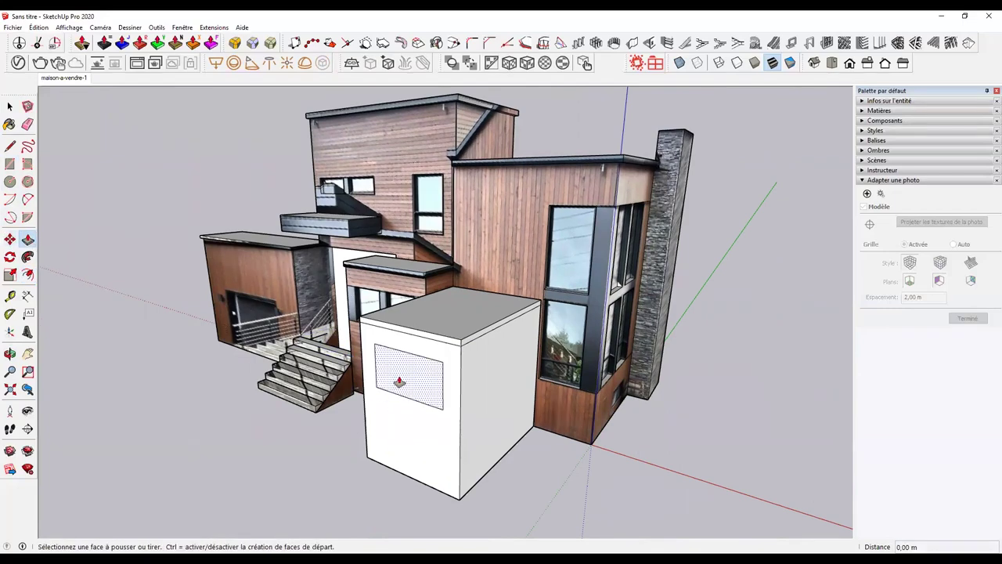
click(419, 391)
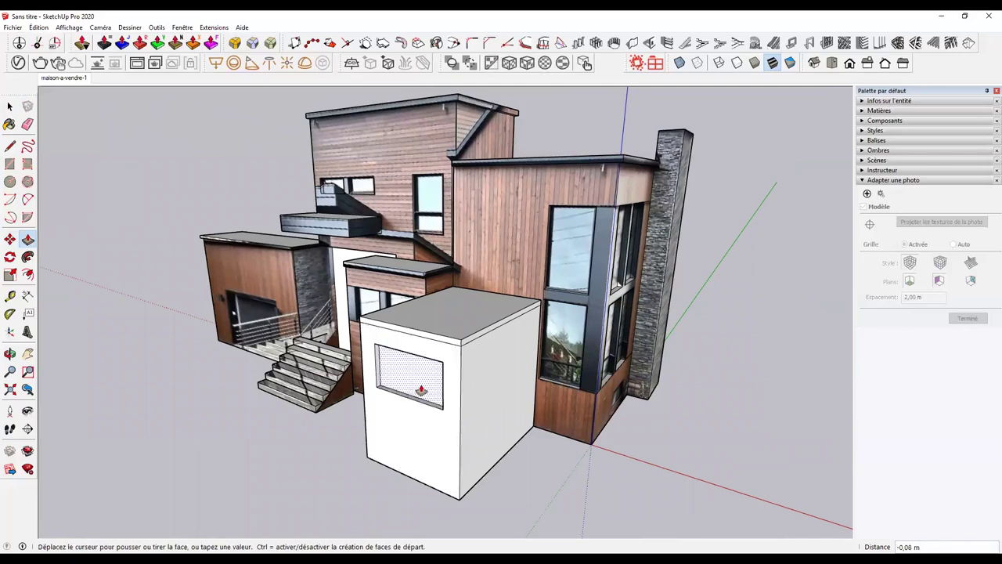
click(415, 386)
click(10, 106)
middle_drag(365, 441, 476, 396)
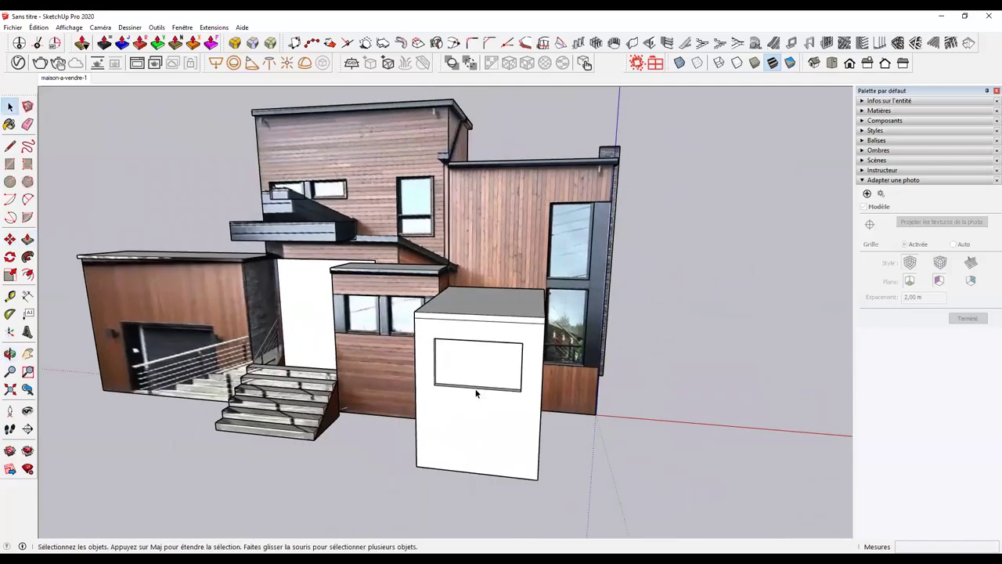
scroll(210, 483, up, 3)
mouse_move(588, 475)
middle_down()
mouse_move(722, 447)
mouse_move(496, 478)
mouse_move(563, 491)
mouse_move(557, 351)
middle_up()
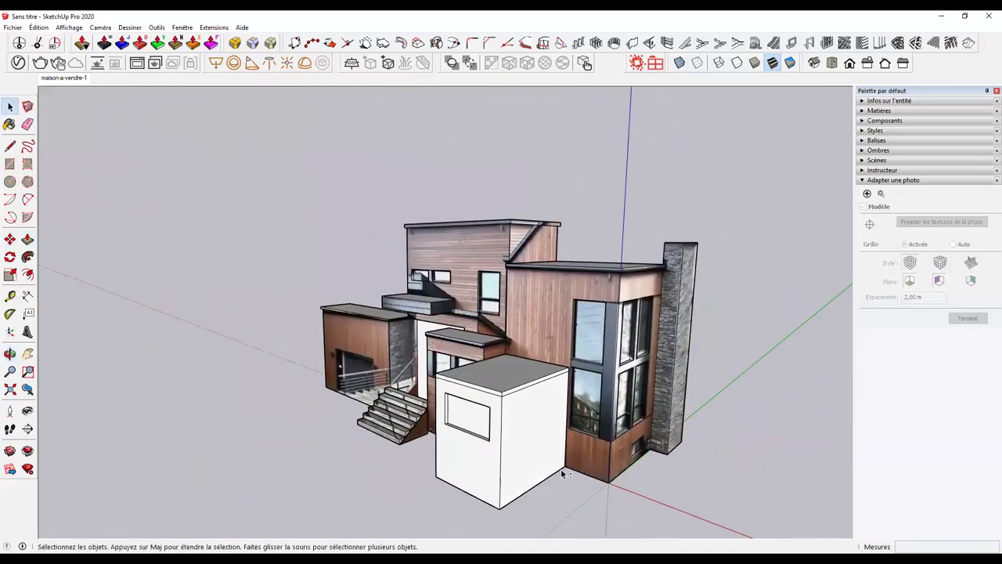
Select the whole white box and orbit to a frontal view of it.
scroll(557, 352, up, 2)
click(560, 263)
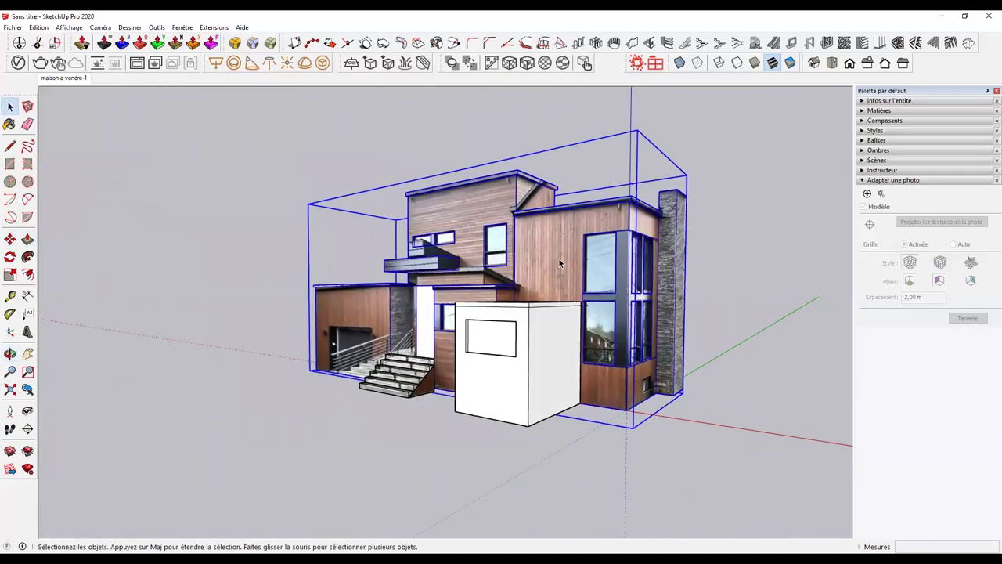
triple_click(508, 392)
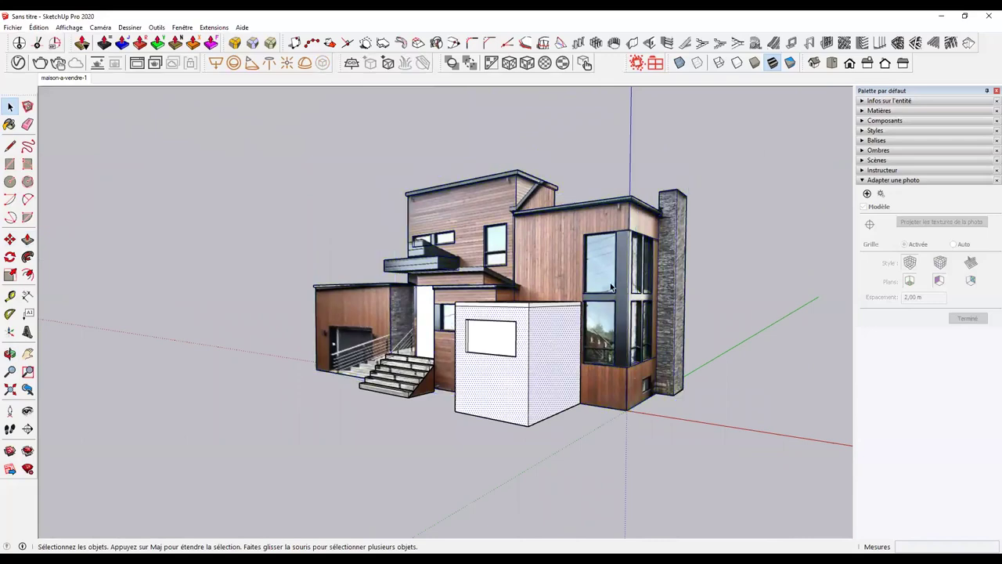
scroll(548, 234, up, 2)
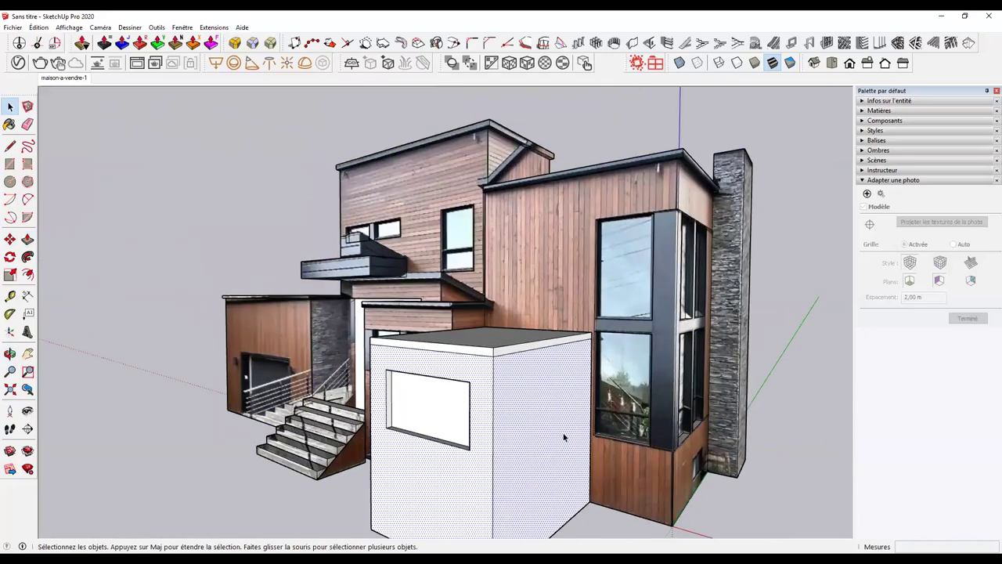
middle_drag(516, 207, 499, 438)
scroll(466, 396, up, 2)
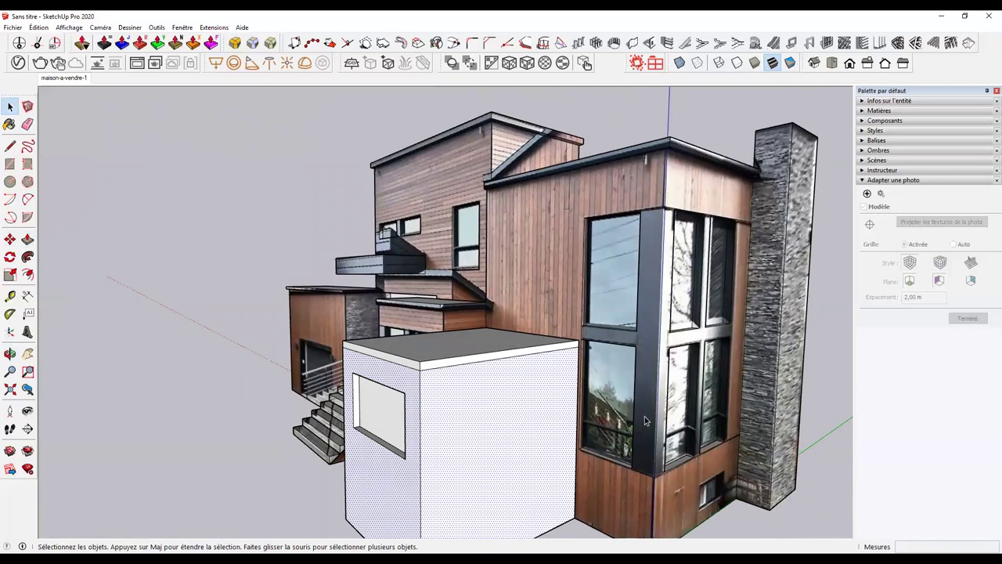
middle_drag(425, 343, 391, 313)
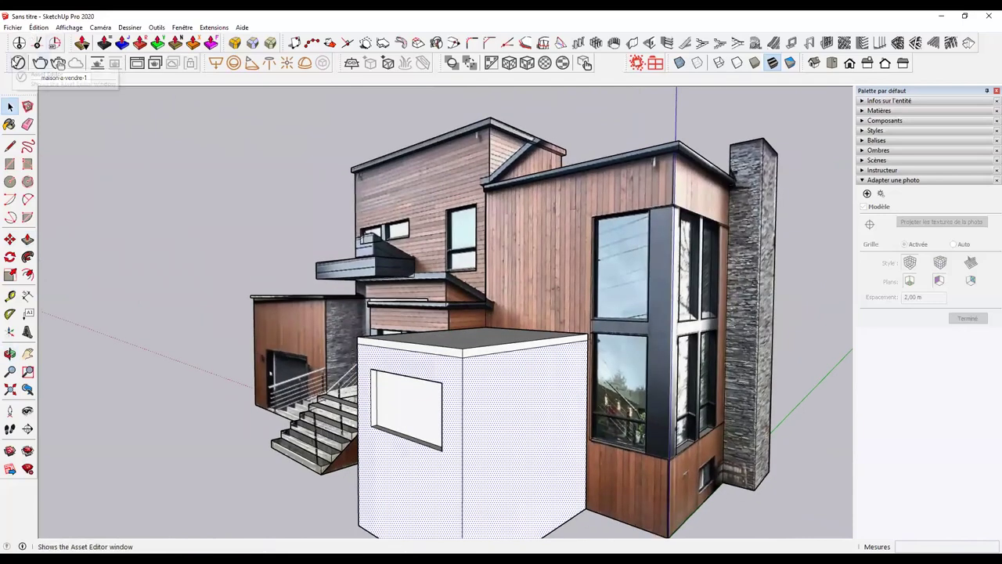
Apply the V-Ray Concrete Reflective B01 2m material to the white box.
click(18, 63)
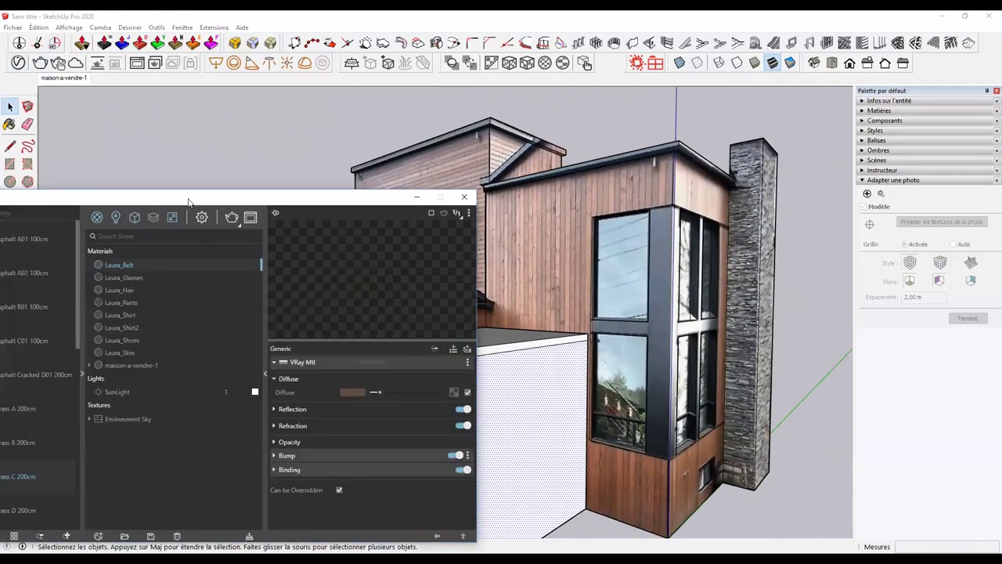
drag(188, 202, 861, 124)
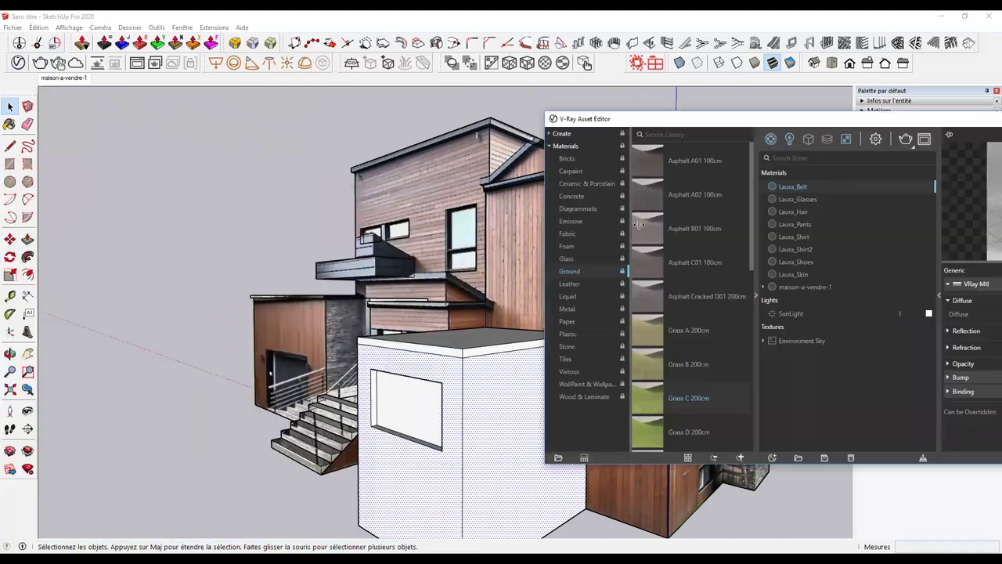
click(579, 197)
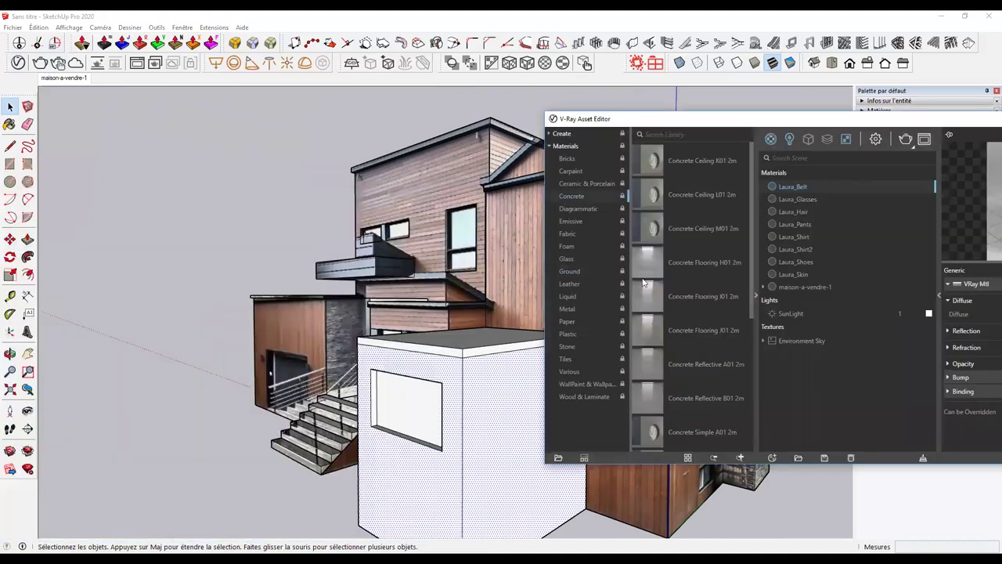
click(705, 229)
right_click(694, 399)
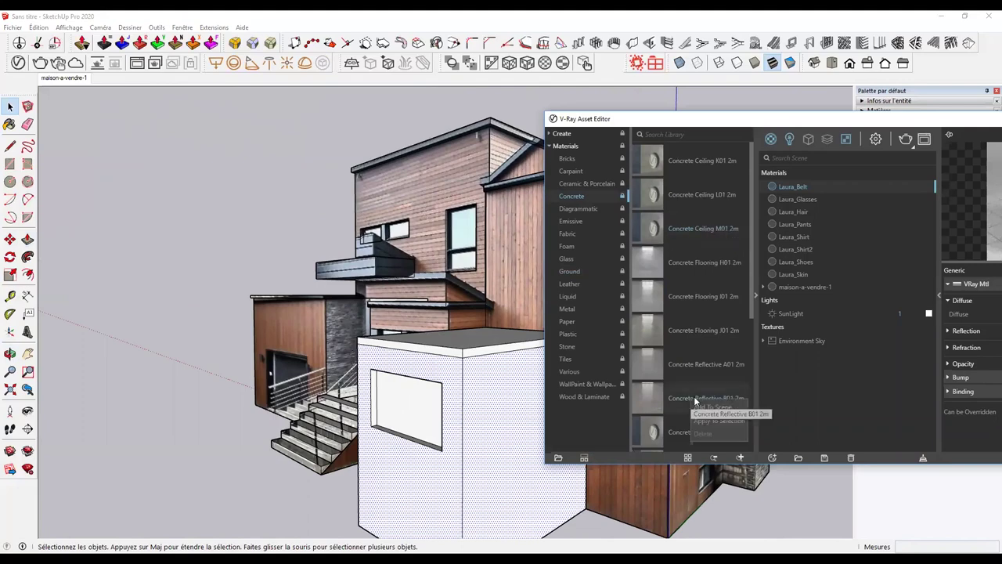
click(712, 424)
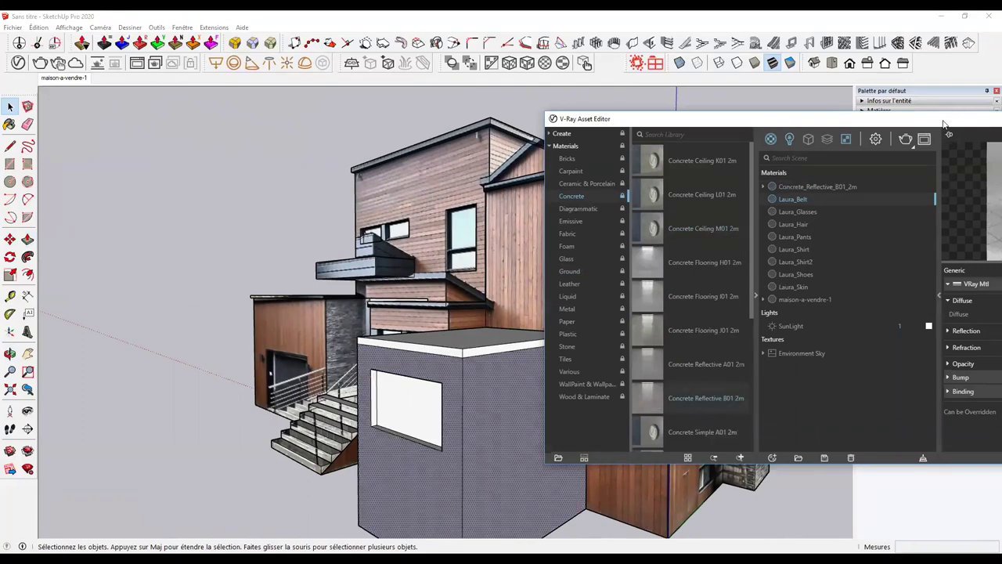
click(971, 120)
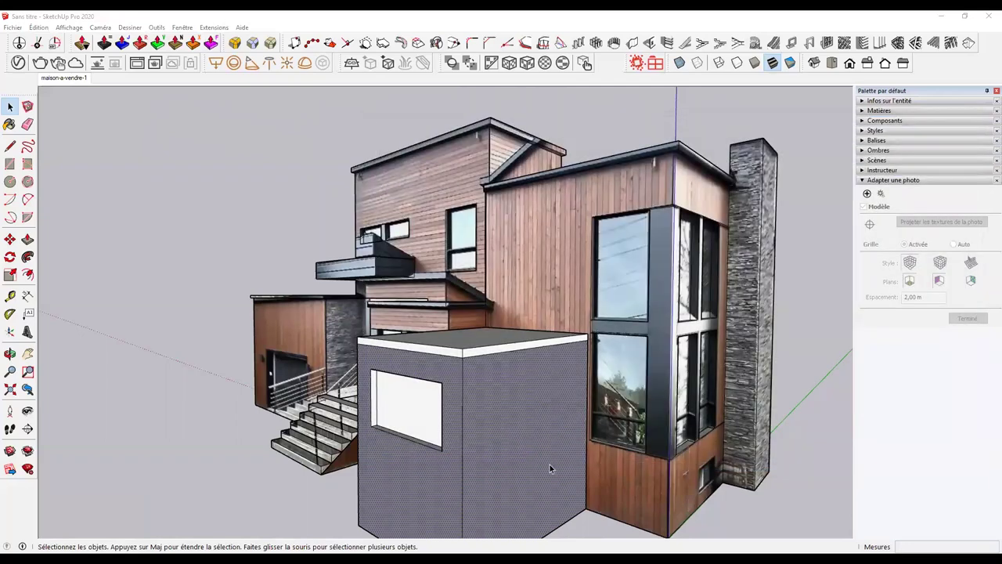
Sample the grey wall's concrete material, view its settings, and orbit around the house.
middle_drag(551, 468, 568, 368)
scroll(572, 354, up, 2)
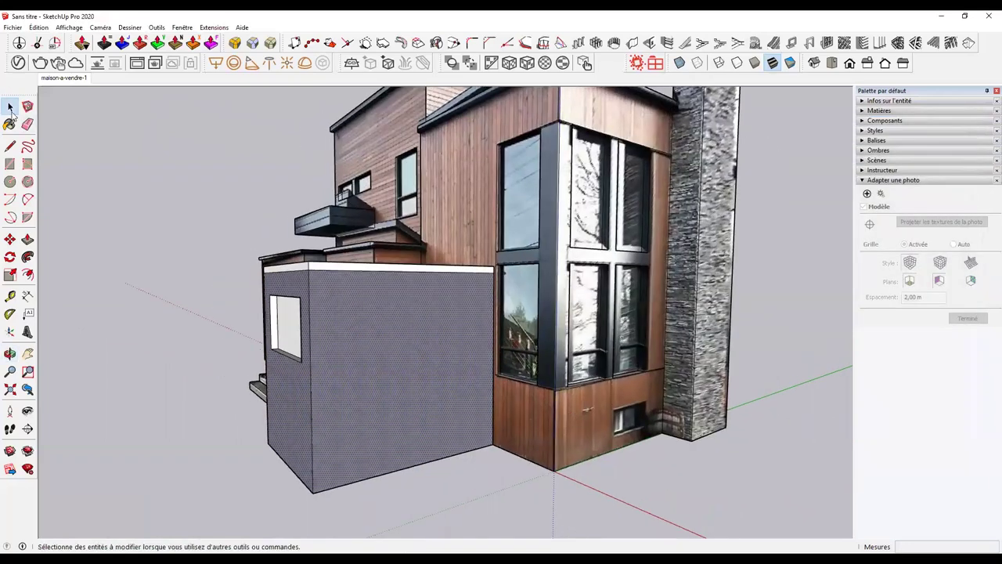
click(878, 111)
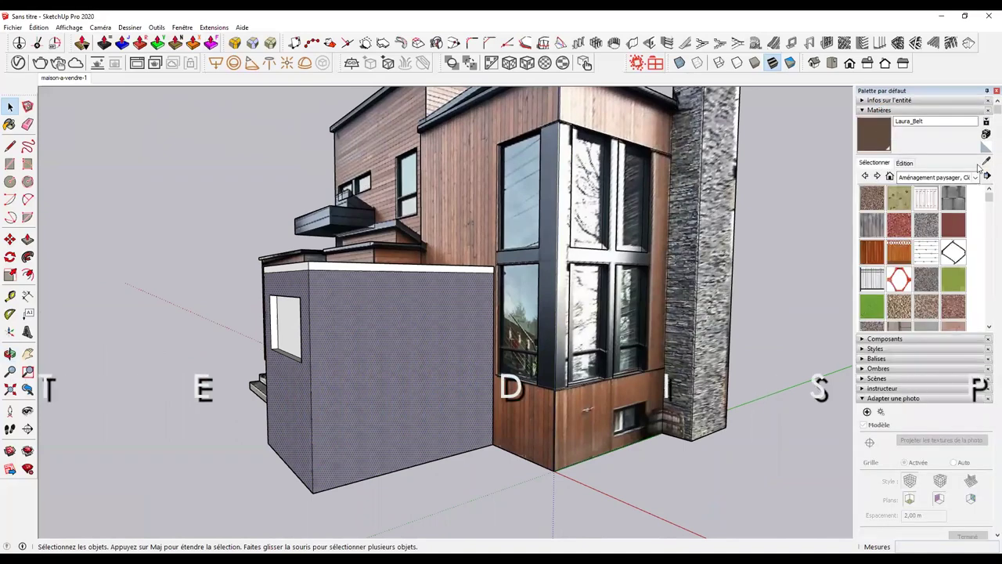
alt+click(424, 329)
click(904, 163)
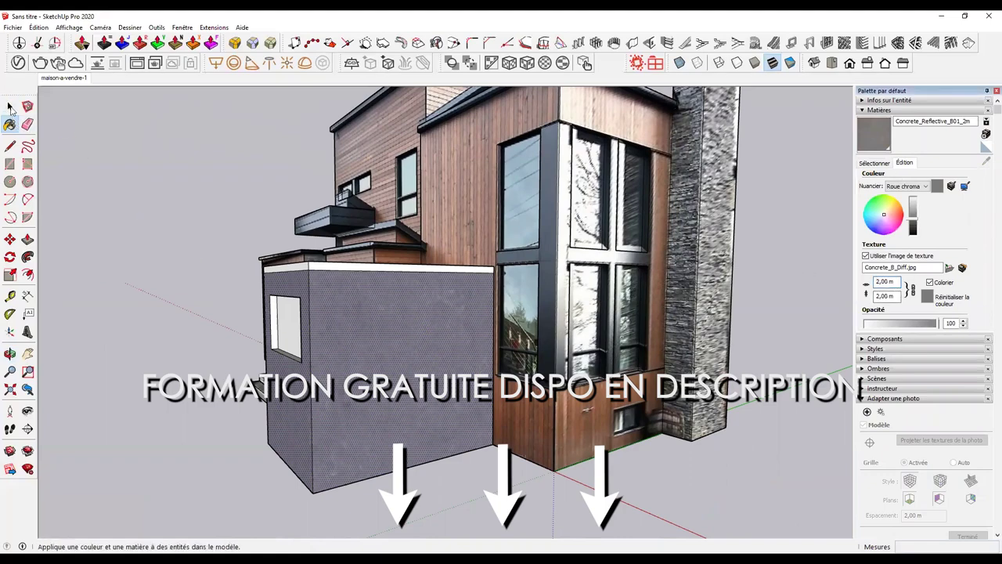
click(9, 107)
middle_drag(439, 329, 416, 290)
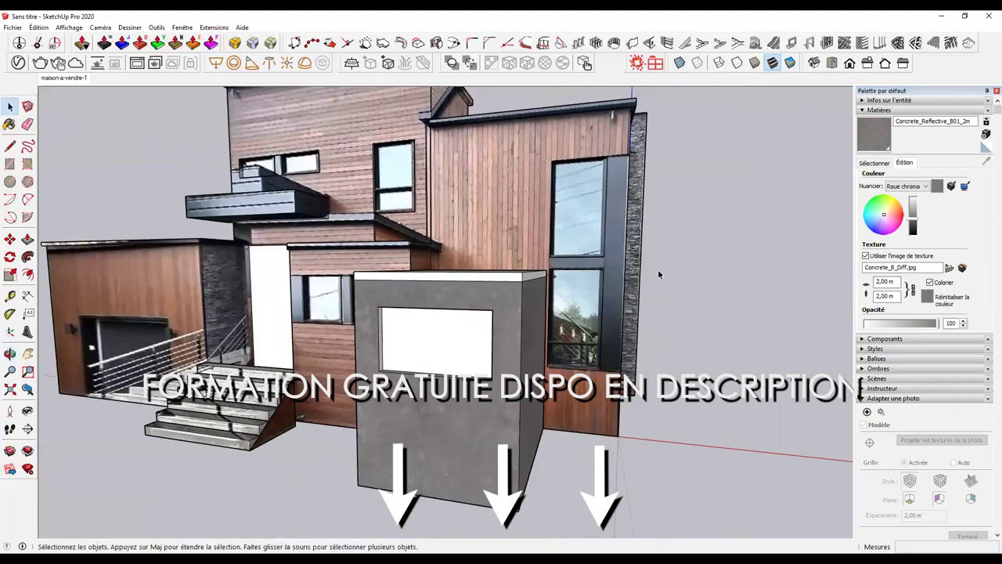
mouse_move(514, 321)
middle_down()
mouse_move(503, 331)
mouse_move(361, 335)
mouse_move(352, 358)
mouse_move(530, 351)
mouse_move(266, 353)
mouse_move(331, 353)
mouse_move(478, 316)
mouse_move(537, 363)
mouse_move(506, 353)
mouse_move(365, 362)
mouse_move(598, 405)
middle_up()
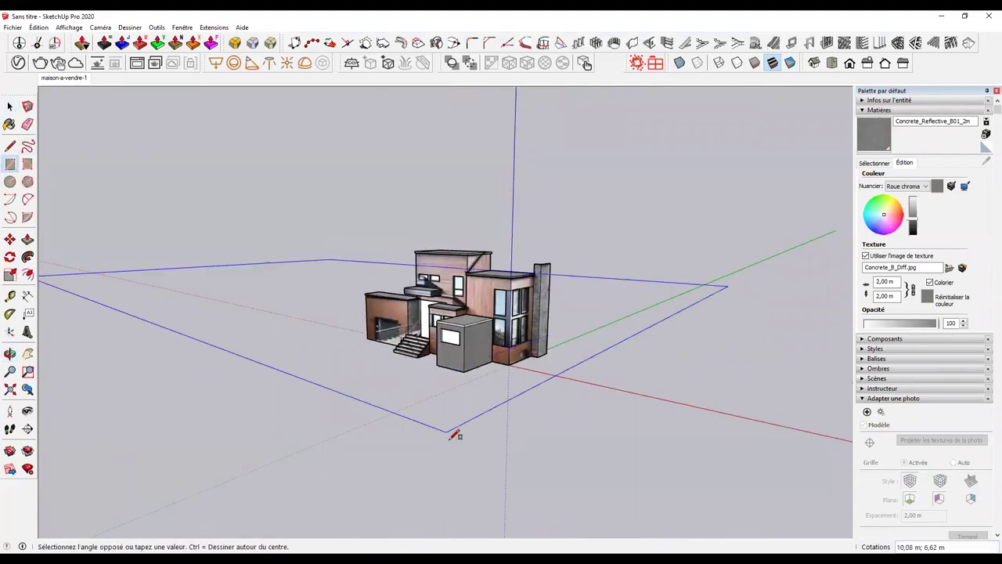
Redraw a large ground rectangle surrounding the house.
click(565, 498)
key(ctrl+z)
middle_drag(508, 382, 559, 470)
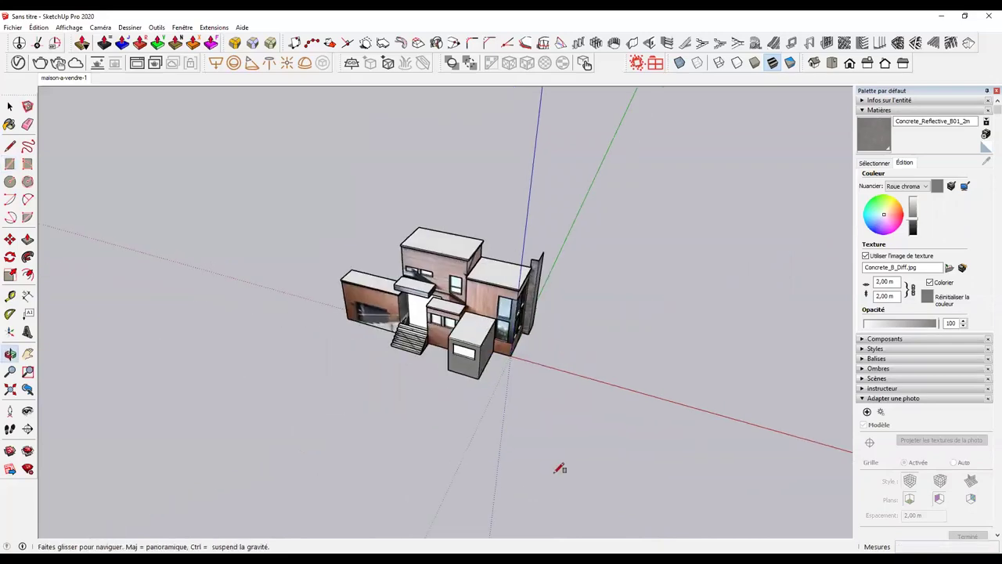
click(317, 207)
click(617, 510)
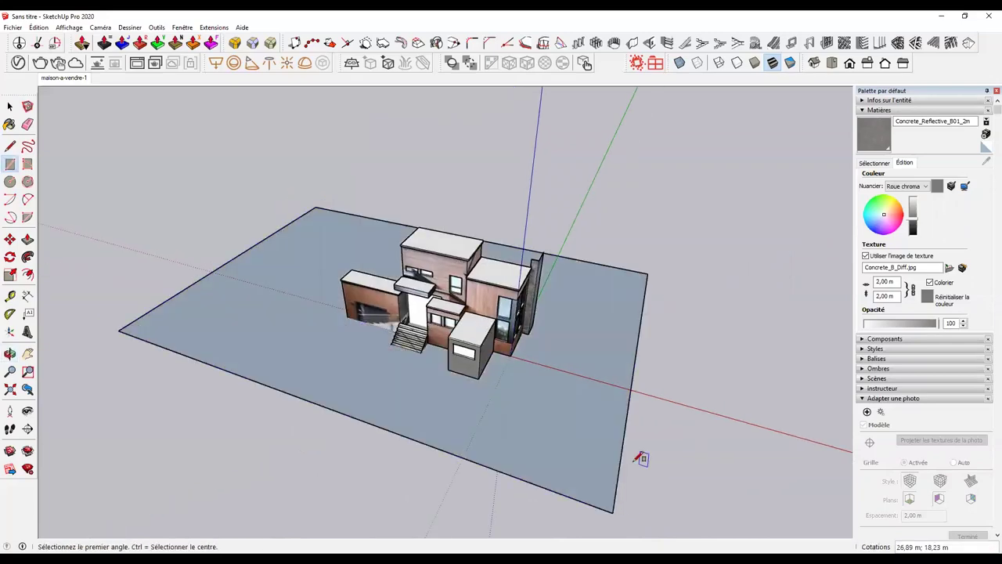
middle_drag(642, 459, 470, 402)
key(space)
Reverse the ground face so it faces up and make it a group.
click(465, 407)
right_click(465, 405)
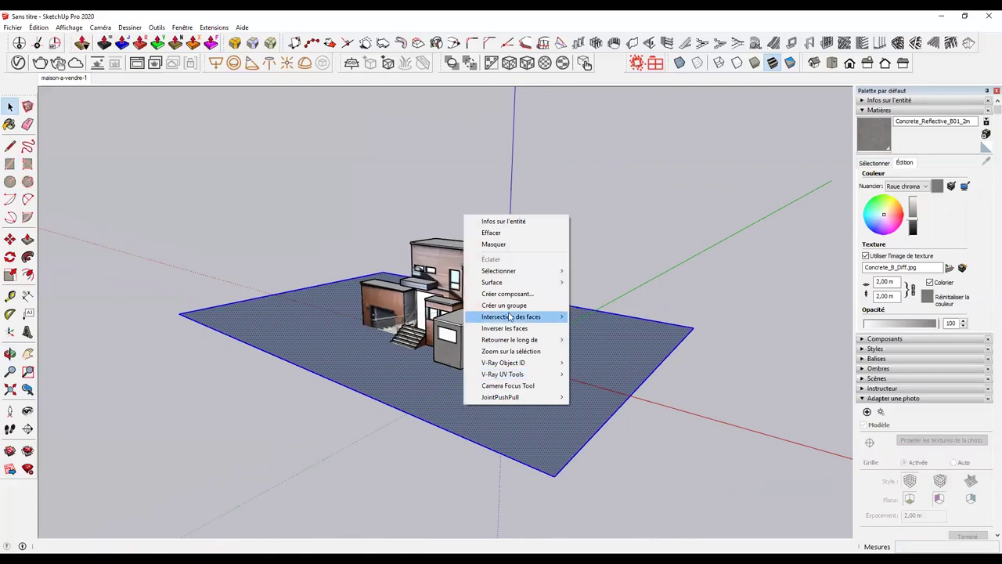
mouse_move(511, 351)
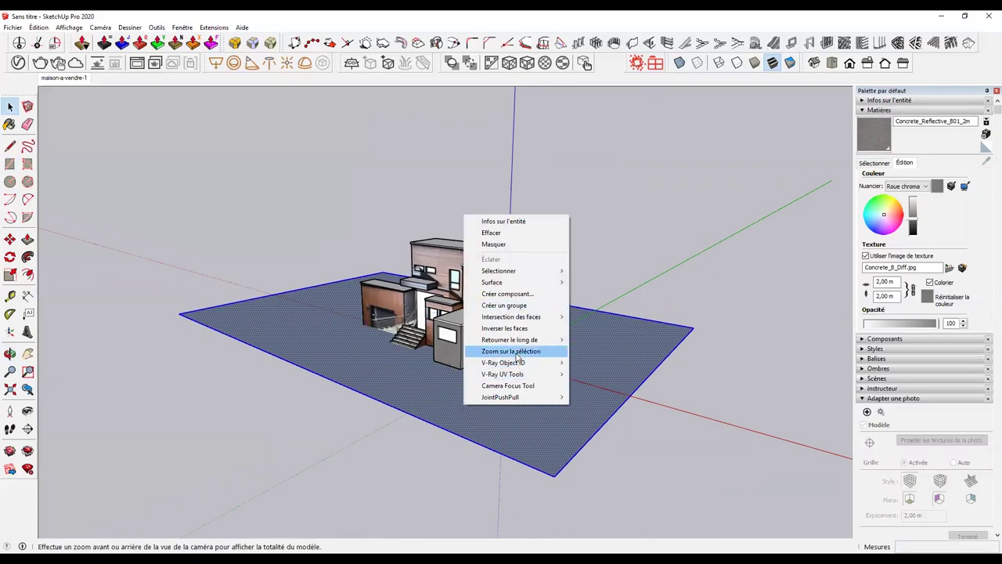
click(510, 328)
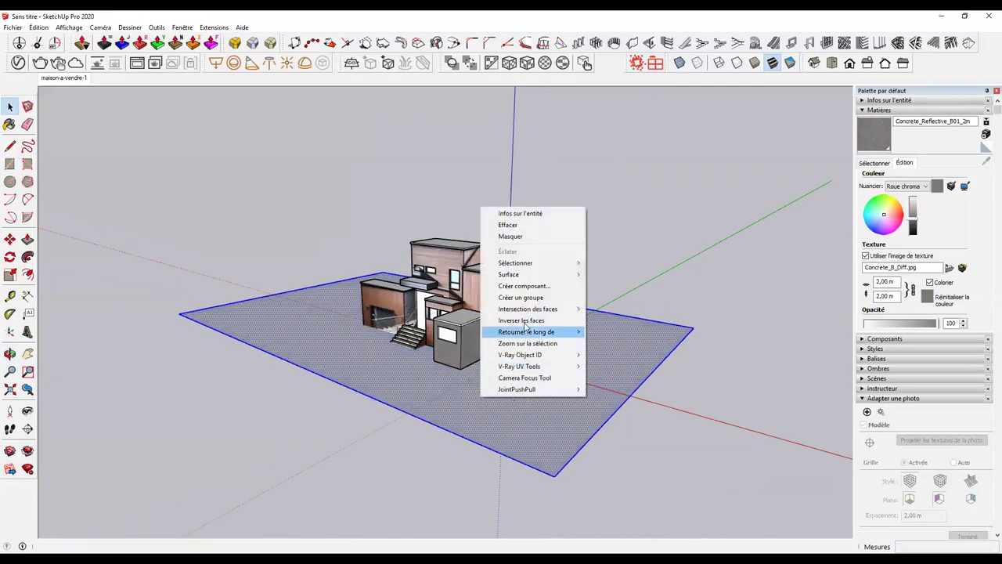
click(520, 298)
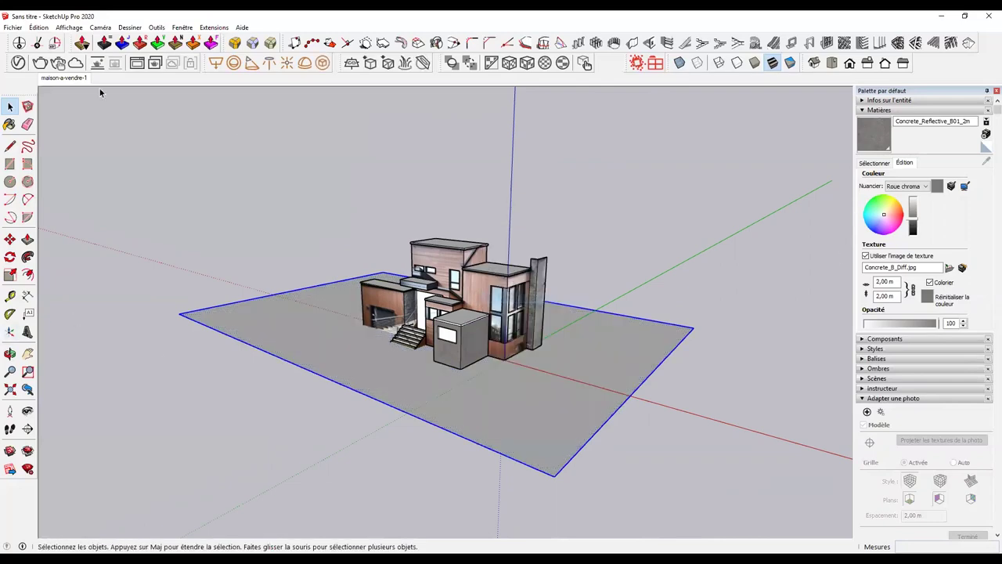
Apply the V-Ray Ground material Grass C 200cm to the ground group.
click(18, 63)
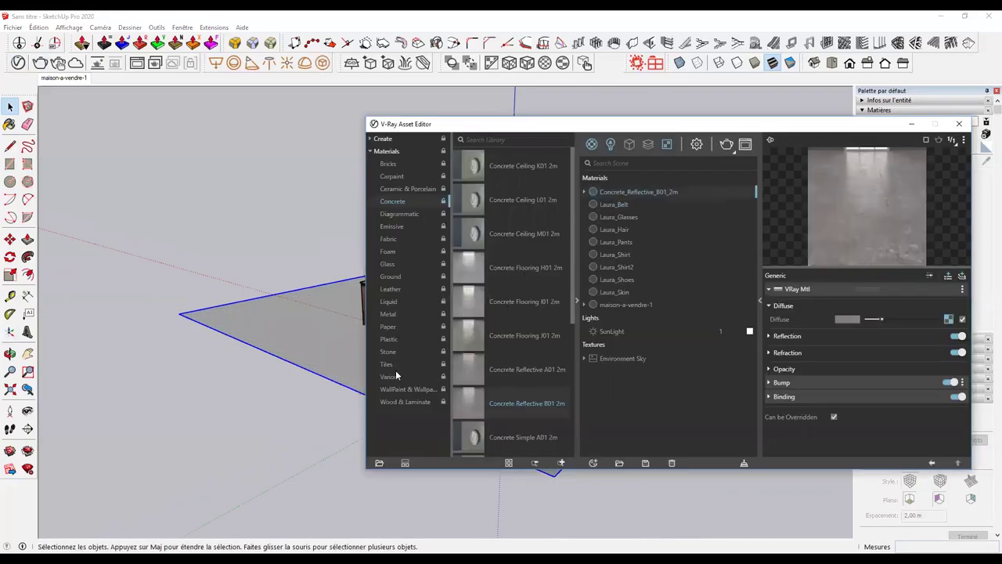
click(390, 264)
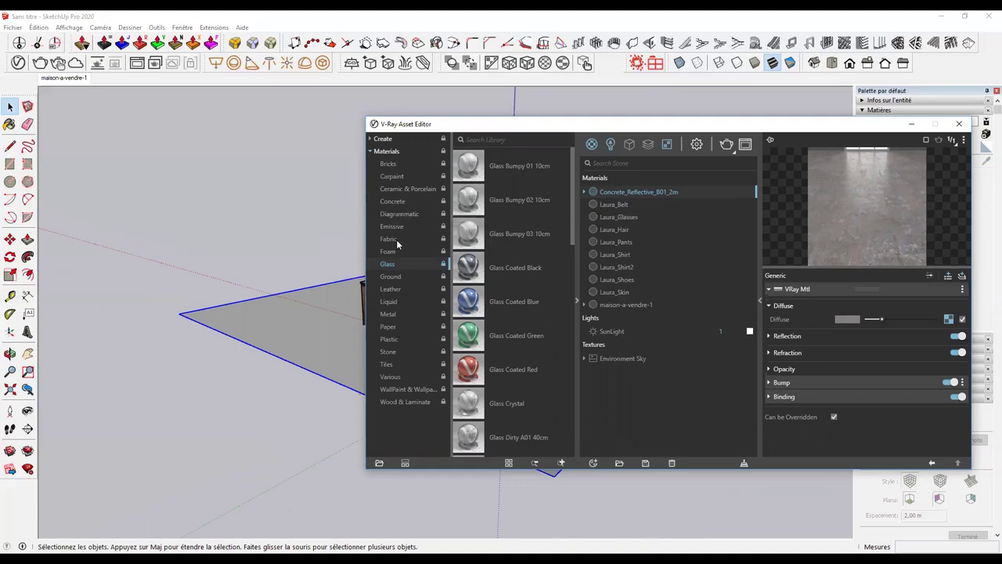
click(393, 276)
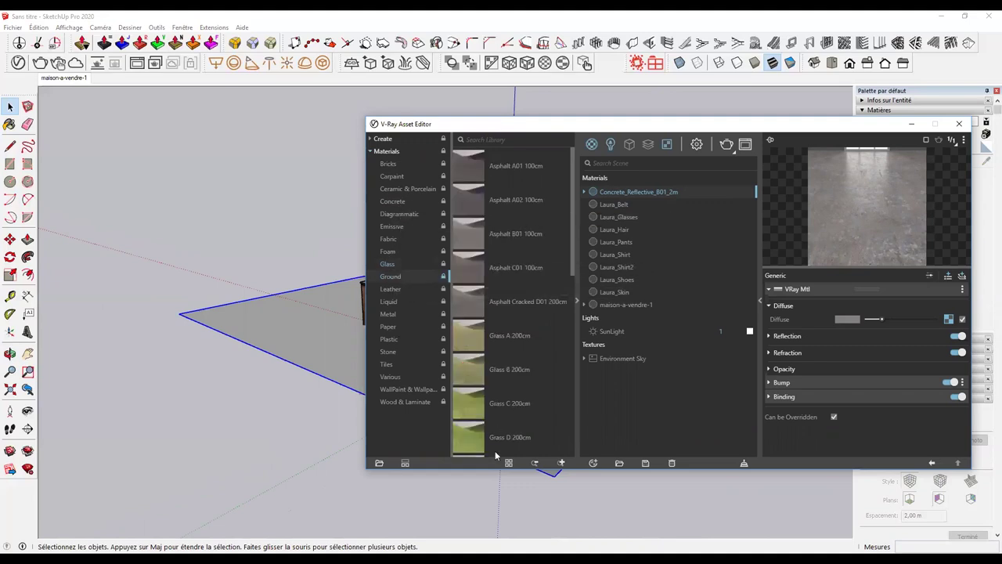
scroll(473, 442, down, 3)
scroll(493, 415, up, 2)
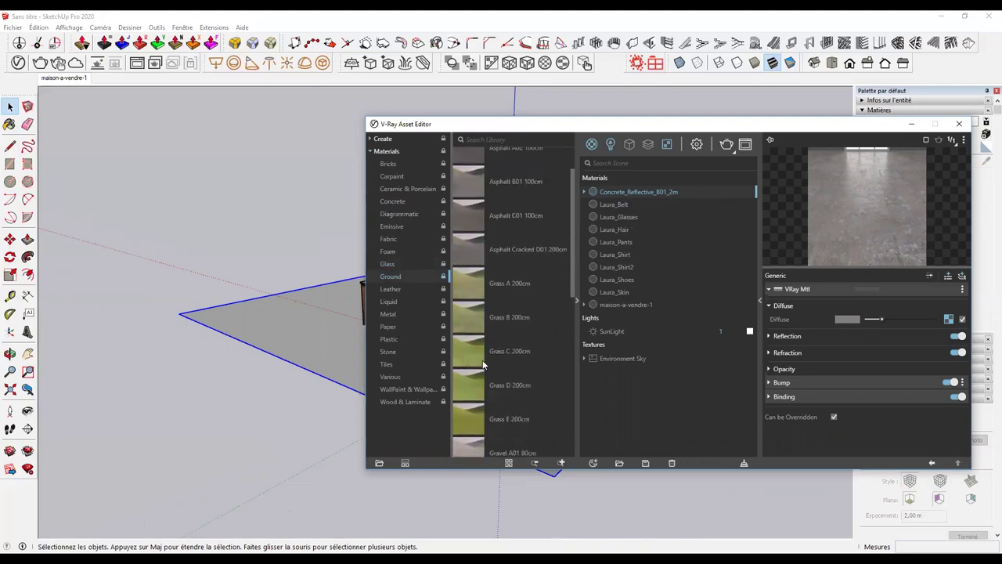
right_click(475, 359)
click(506, 380)
click(957, 123)
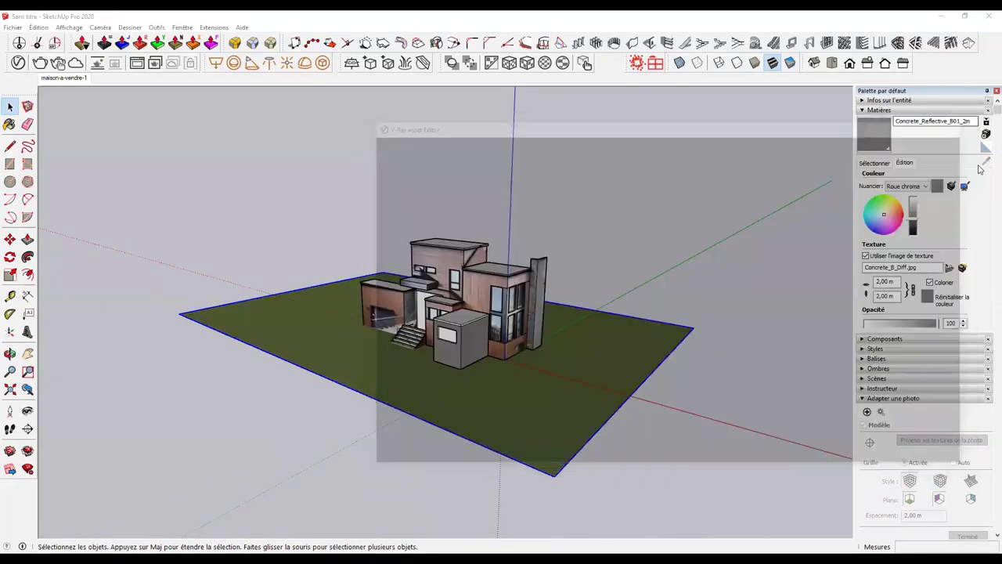
Set the grass material's texture width to 2 m.
click(875, 162)
click(986, 160)
click(589, 405)
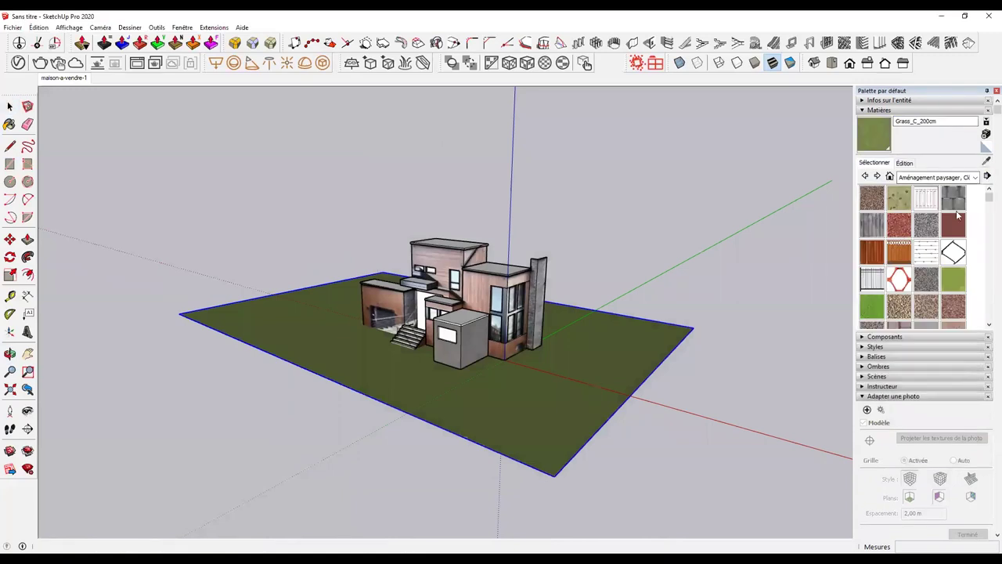
click(904, 163)
double_click(893, 281)
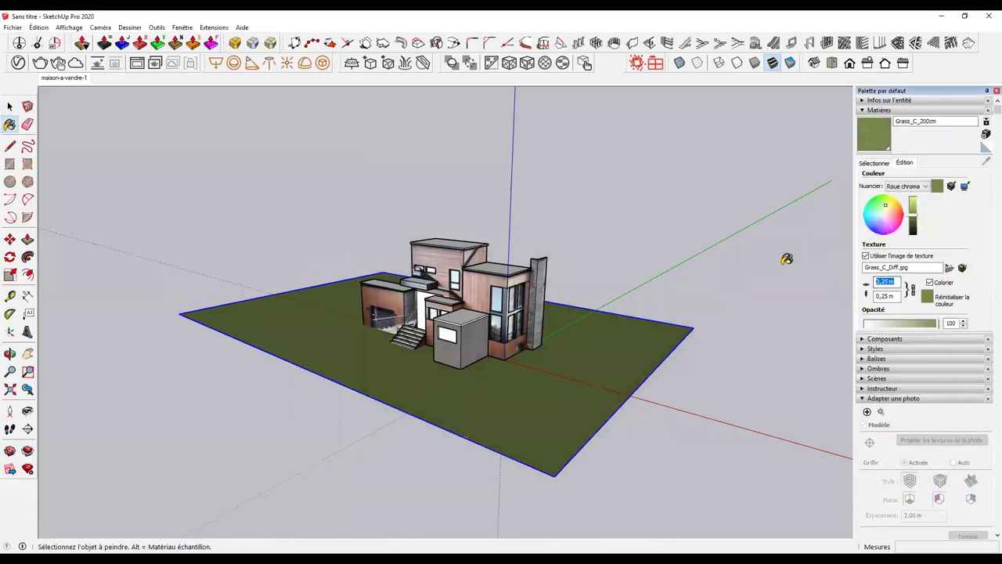
text(2)
click(9, 106)
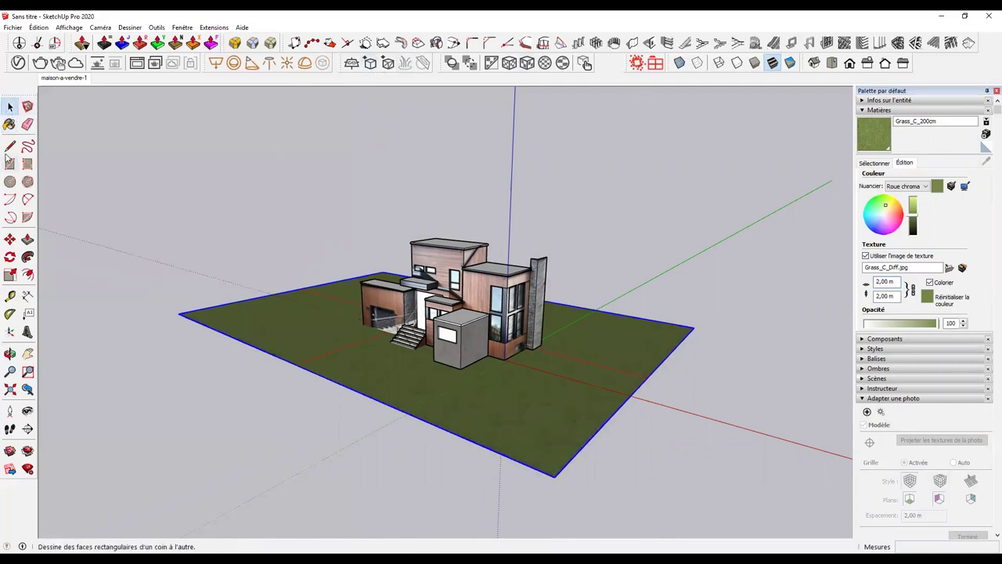
click(81, 42)
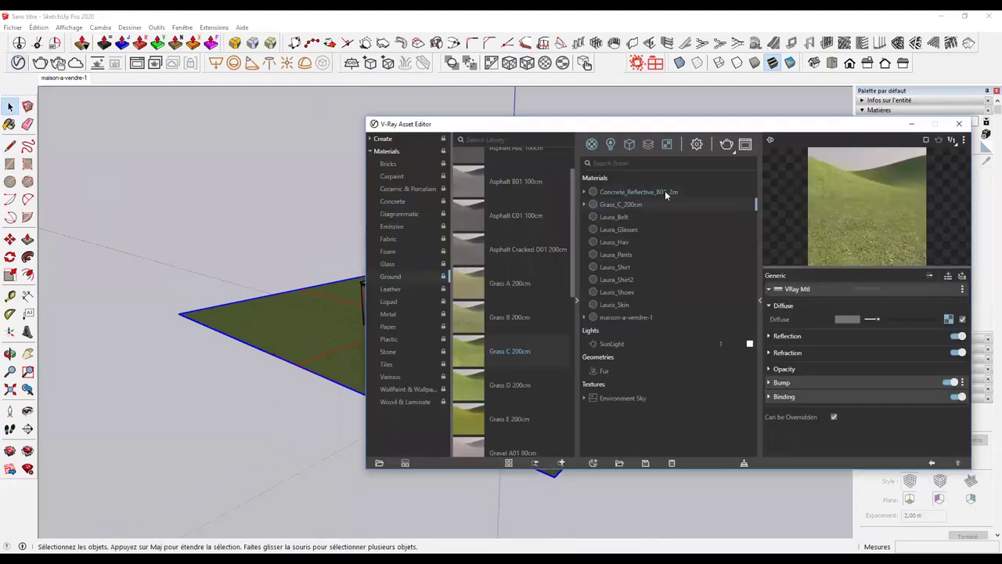
Delete the Fur geometry from the V-Ray asset editor's Geometries list.
click(611, 145)
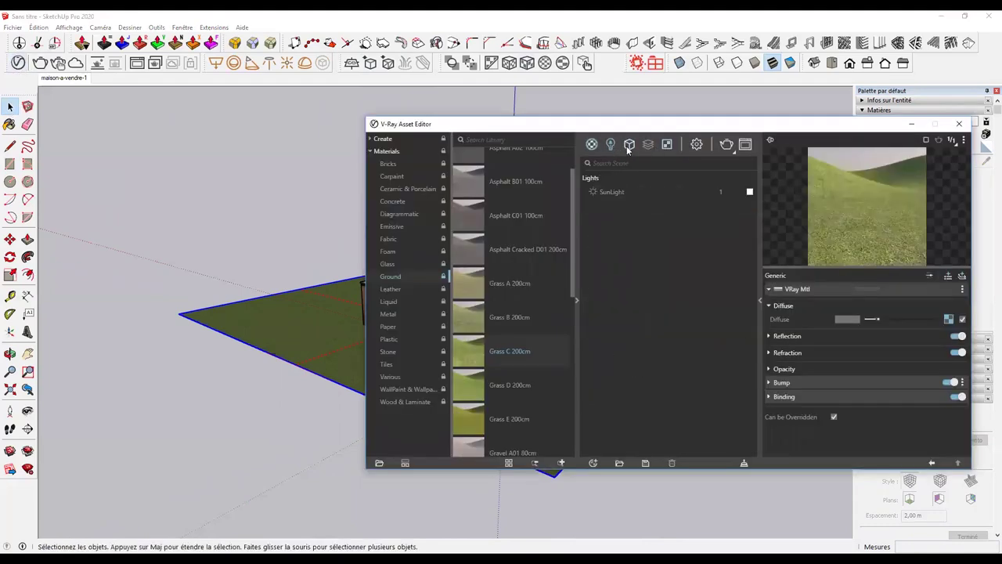
click(629, 146)
click(609, 194)
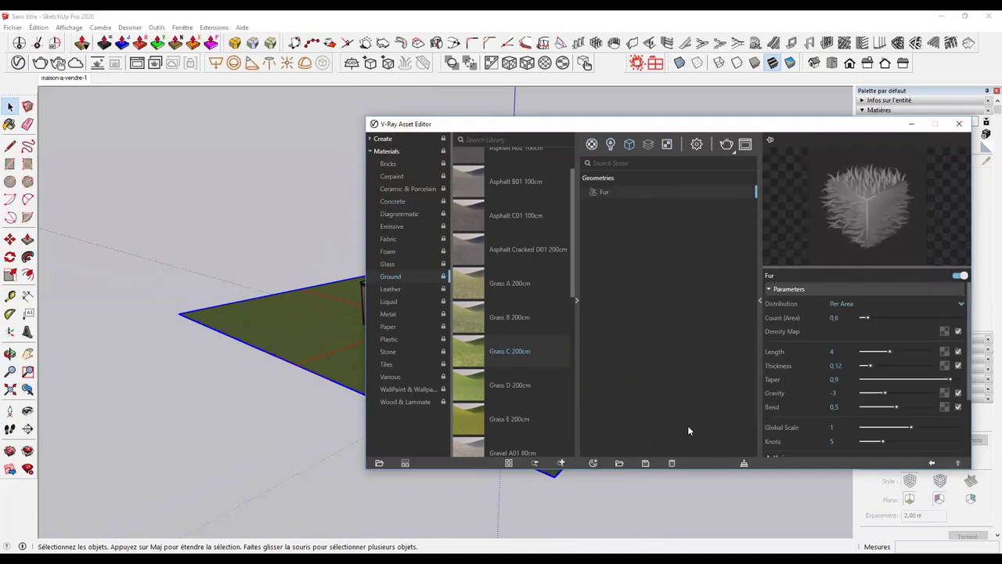
right_click(630, 188)
click(644, 263)
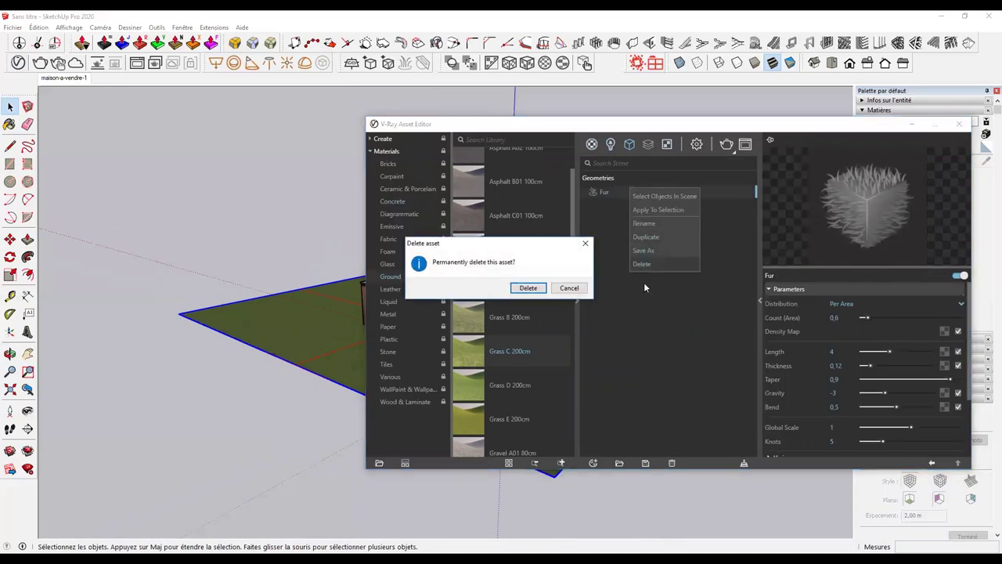
click(527, 287)
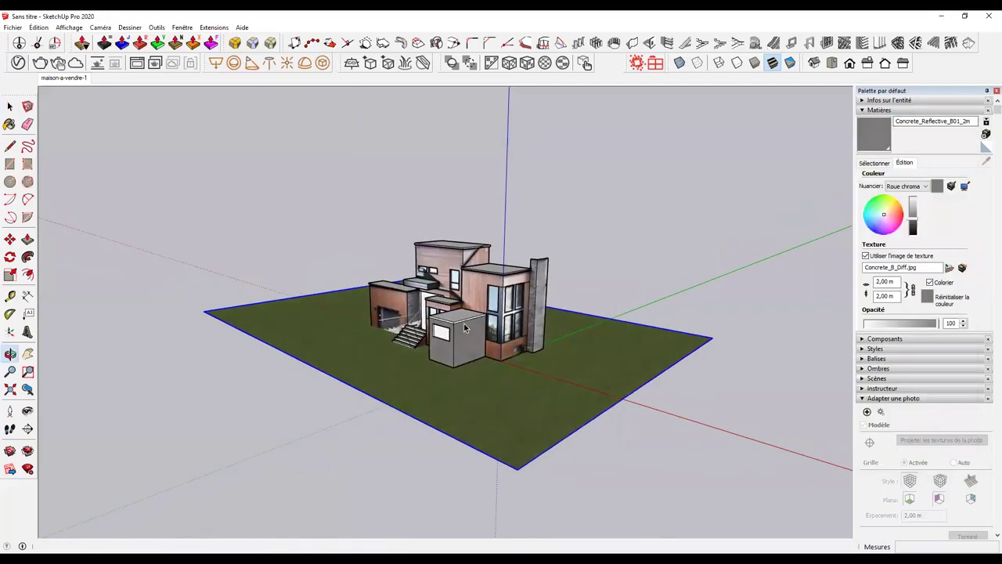
Place a V-Ray dome light on the ground.
scroll(490, 336, up, 2)
scroll(489, 337, up, 3)
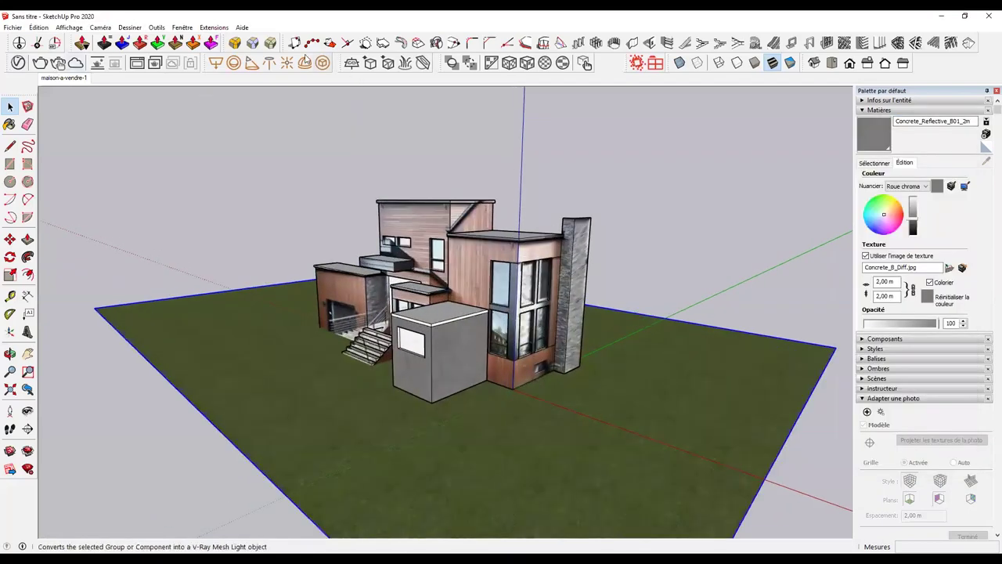
click(40, 63)
click(217, 324)
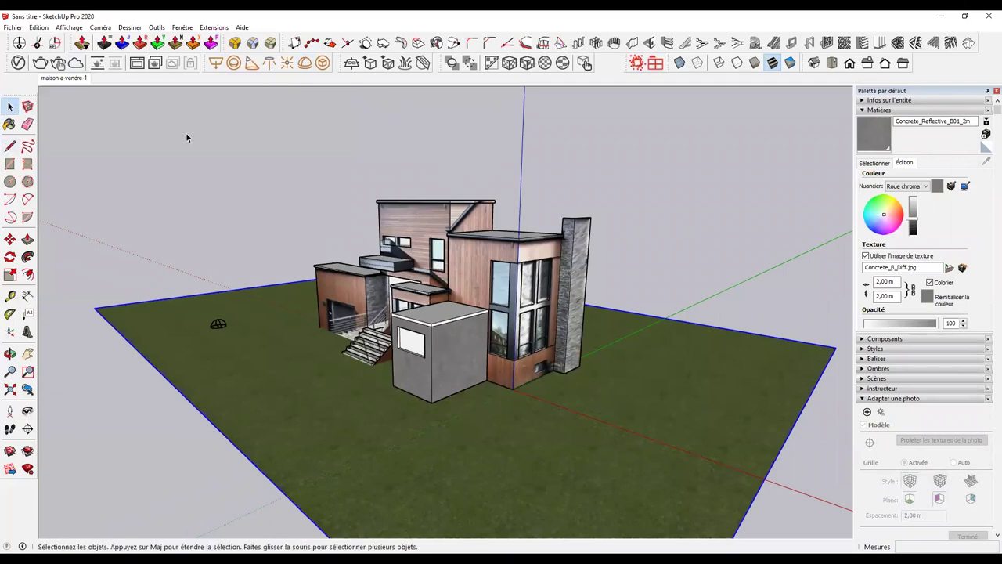
click(19, 43)
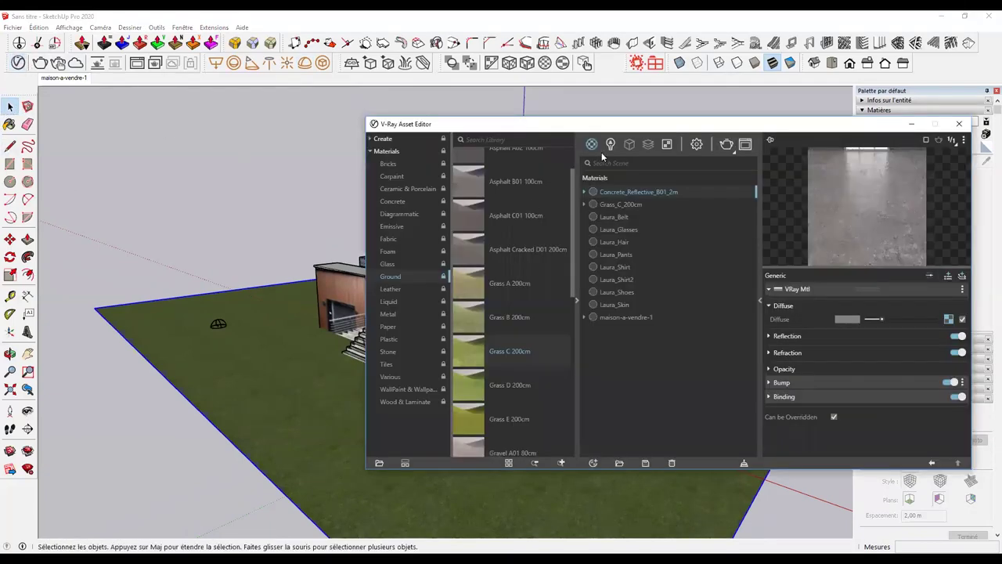
Set the V-Ray camera Exposure Value to 7 and close the asset editor.
click(610, 144)
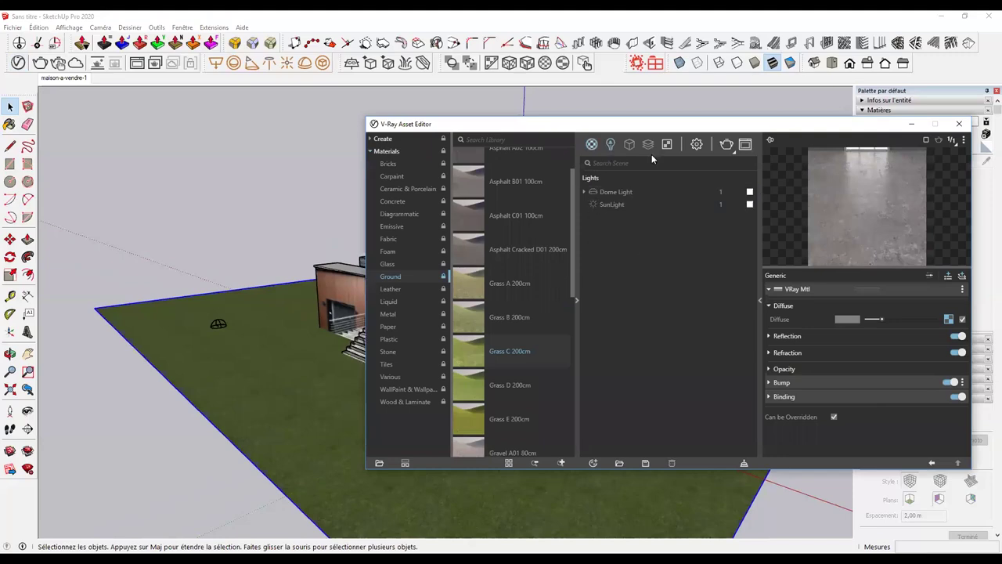
click(696, 145)
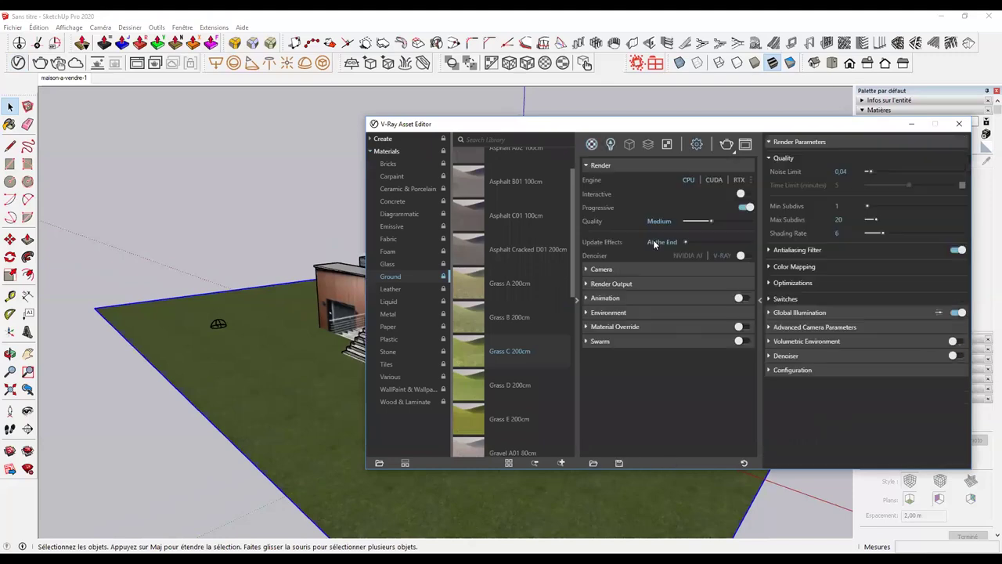
click(607, 269)
click(669, 332)
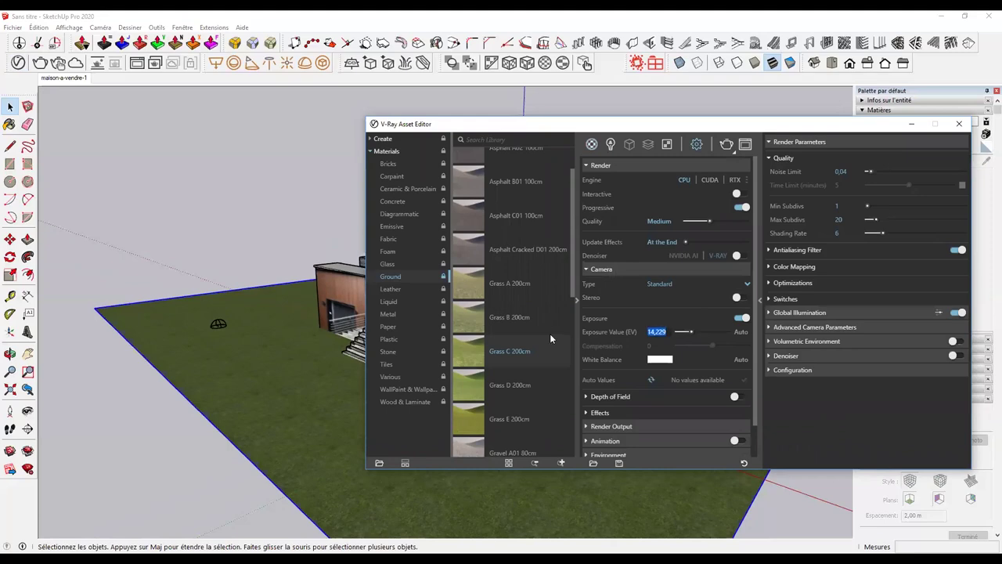
text(7)
key(Return)
click(958, 123)
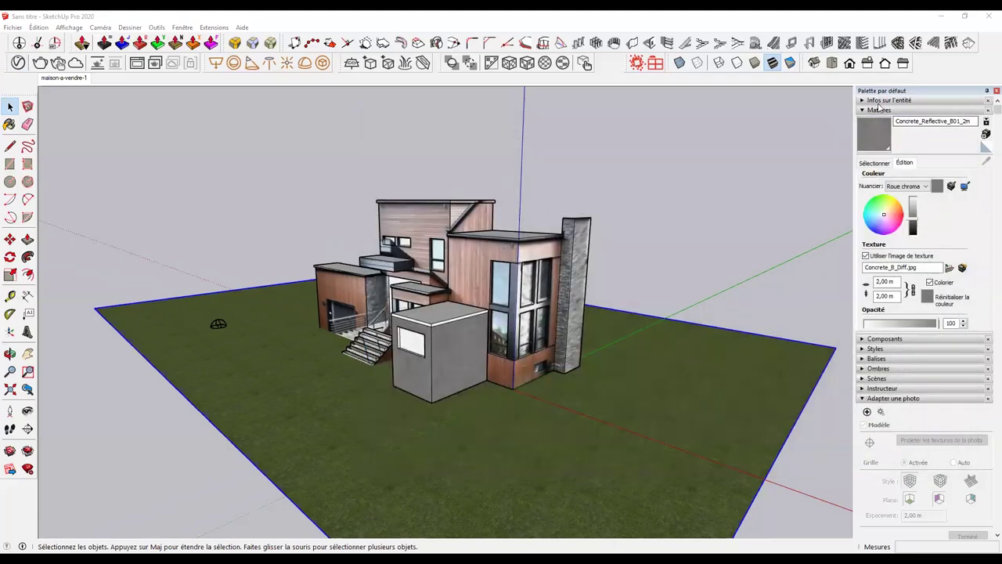
Load Tall Grass 01 (large) proxies from the Skatter library, host them on the ground, and generate.
click(655, 62)
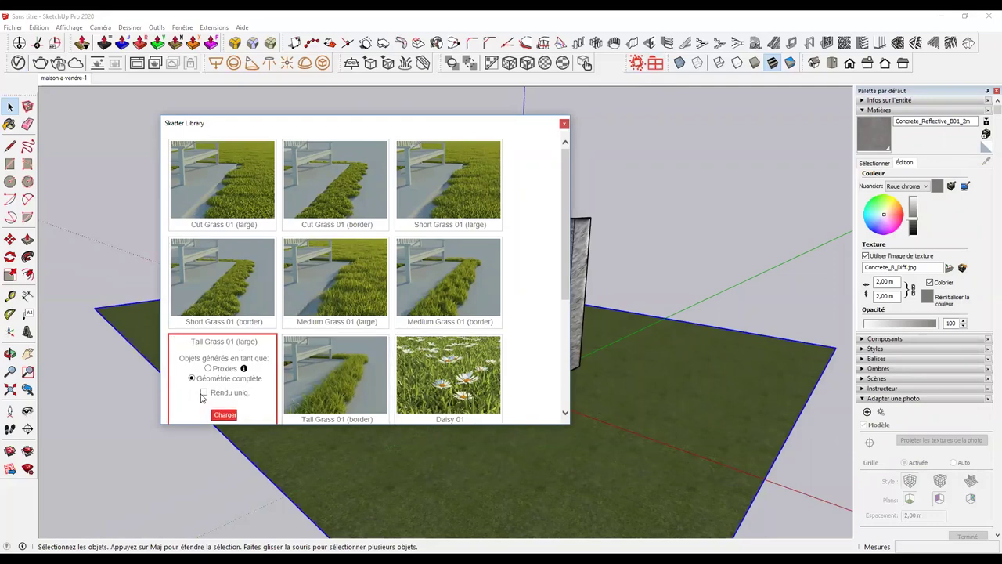
click(209, 368)
click(221, 415)
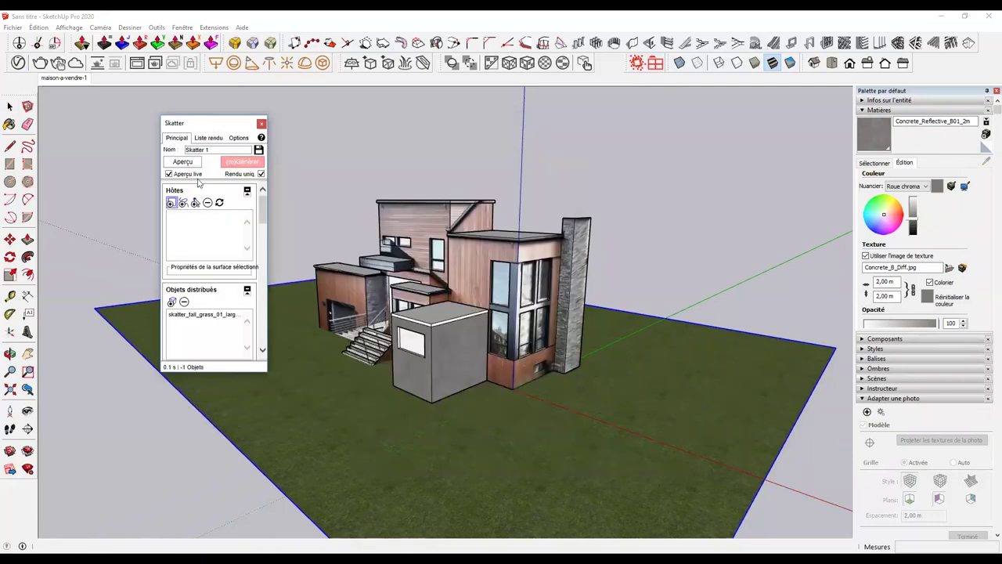
click(171, 202)
click(311, 402)
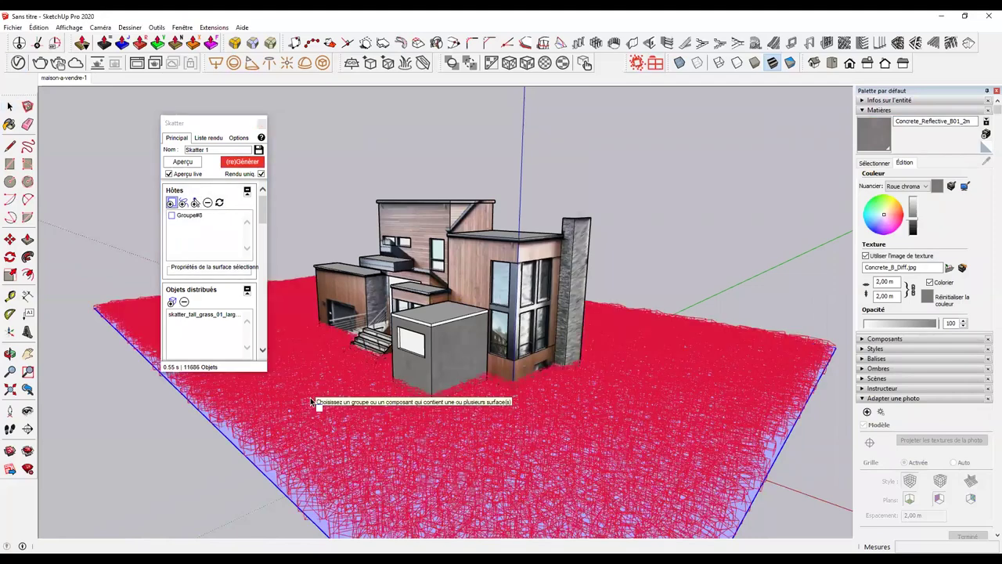
click(239, 162)
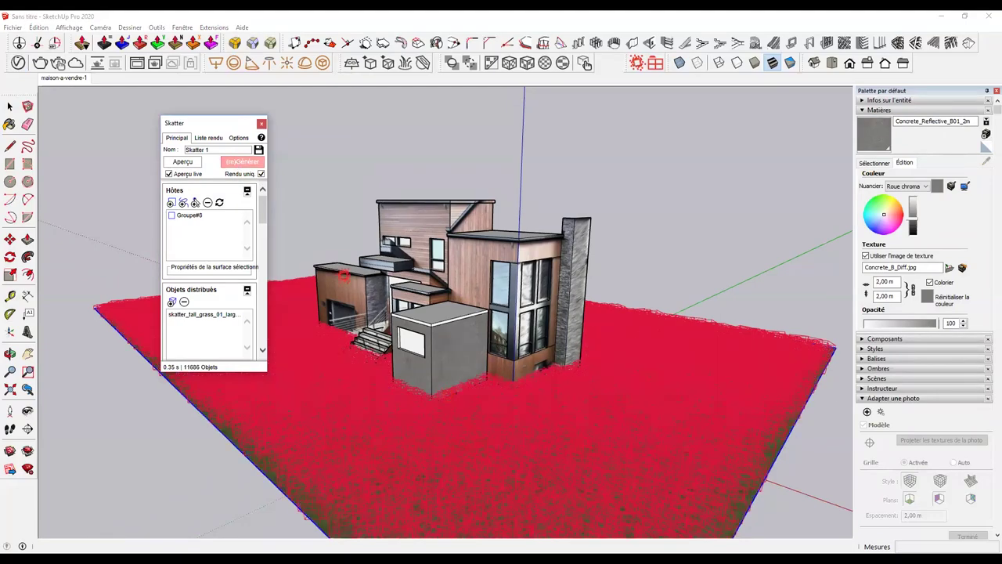
click(261, 124)
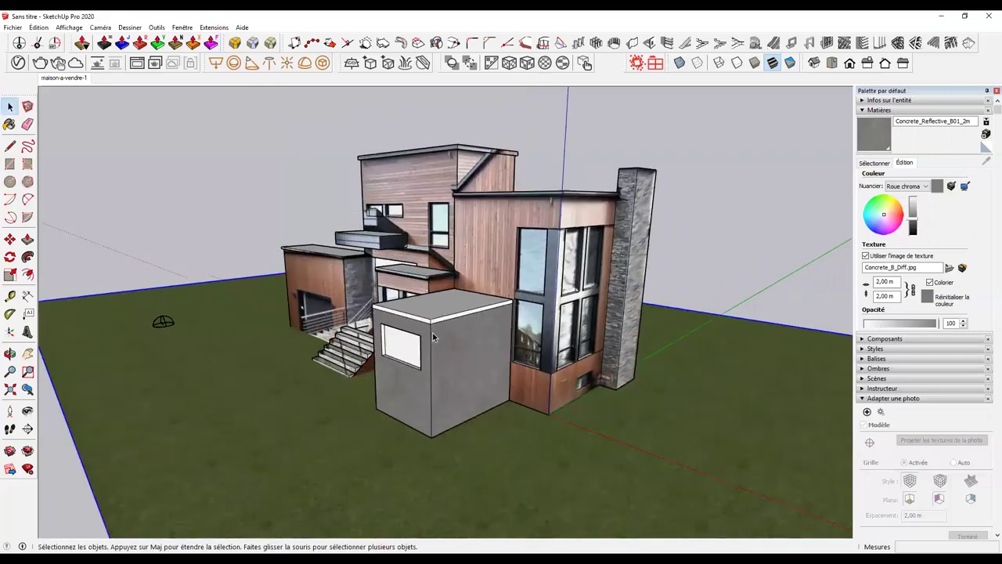
Move closer to the house and select the window face with its edges on the grey volume.
mouse_move(501, 345)
mouse_down()
mouse_move(499, 324)
mouse_move(505, 335)
mouse_up()
key(space)
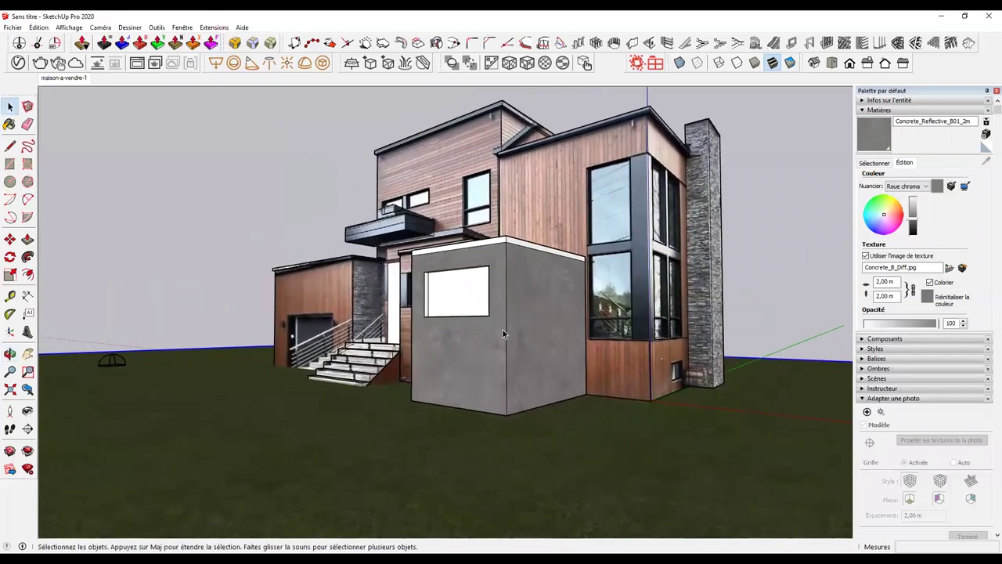
click(456, 298)
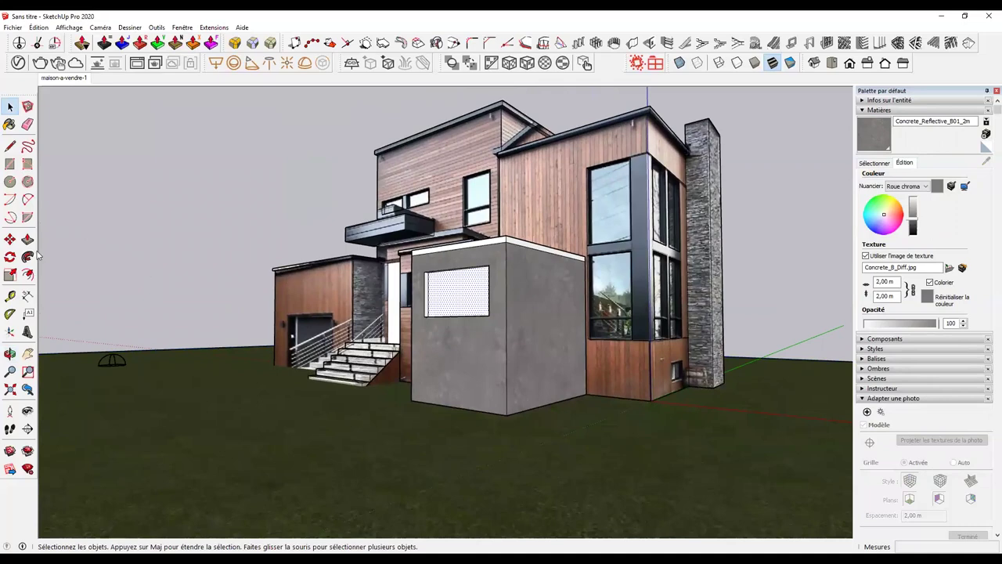
double_click(464, 288)
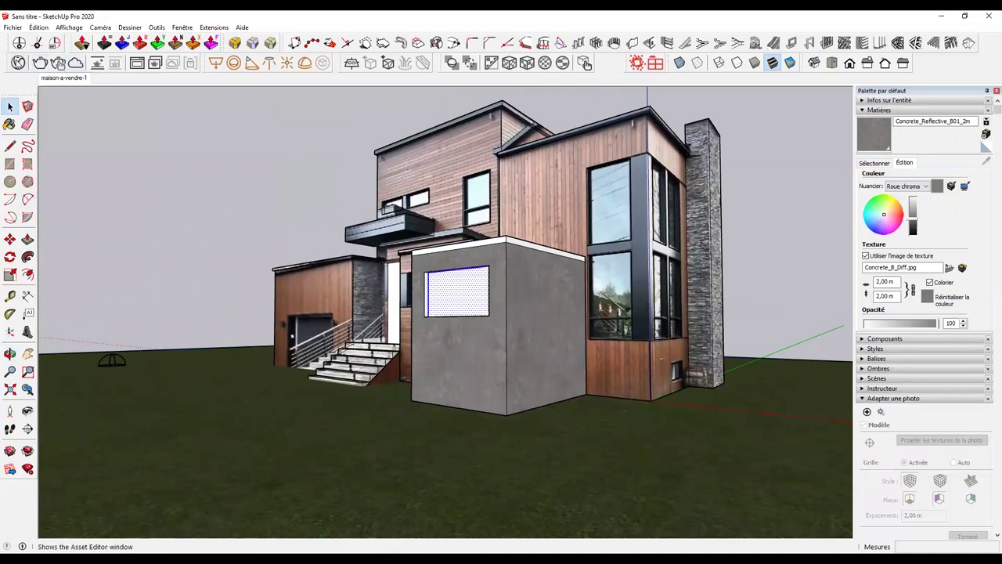
Apply the V-Ray Glass Window Neutral material to the selected window.
click(18, 62)
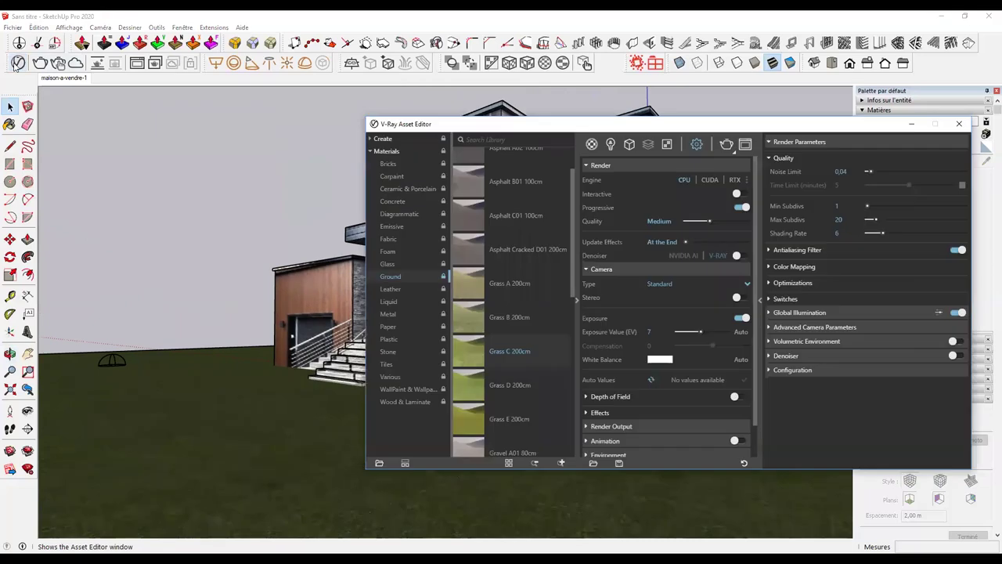
click(392, 266)
scroll(498, 375, down, 3)
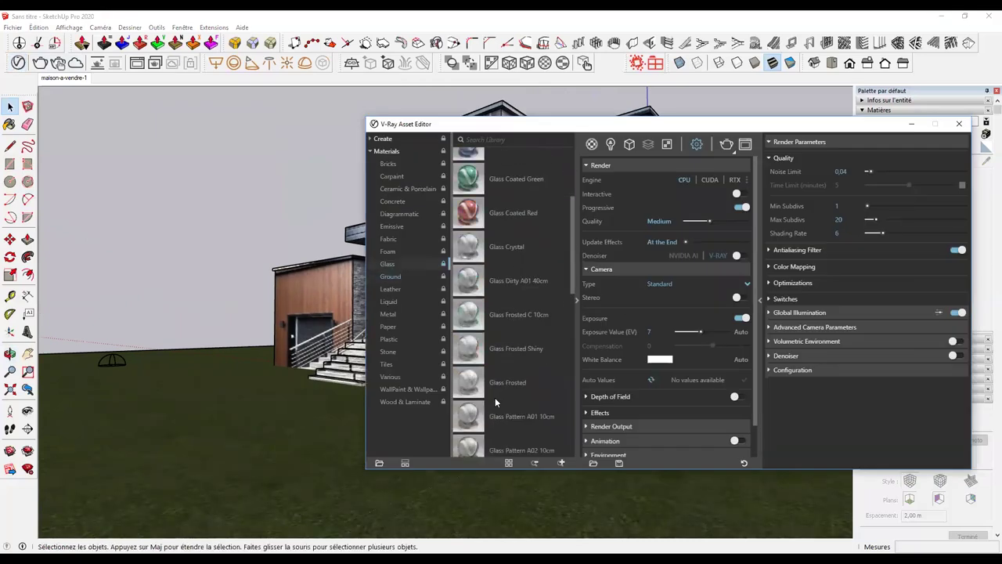
scroll(496, 398, down, 5)
scroll(519, 428, down, 2)
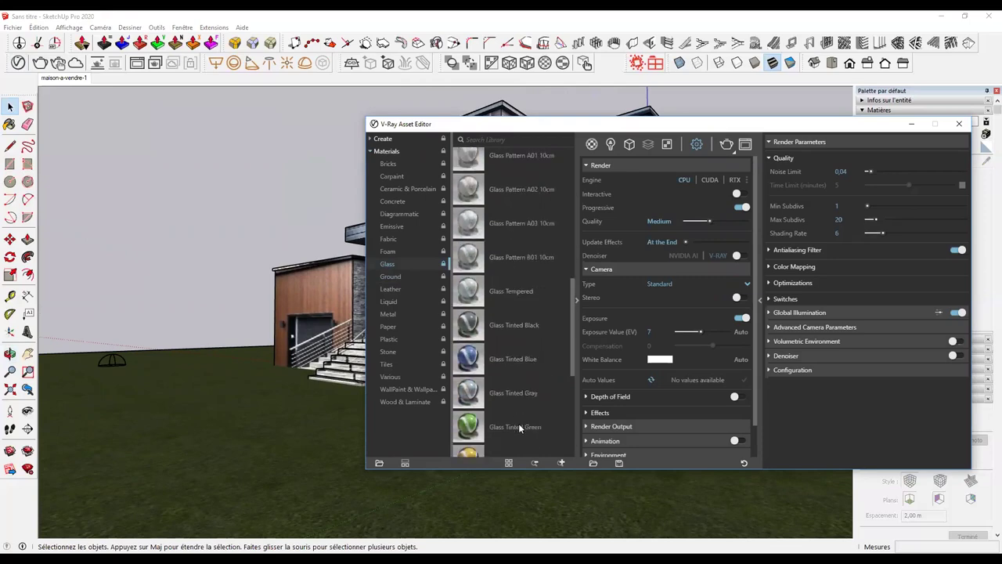
scroll(519, 428, down, 2)
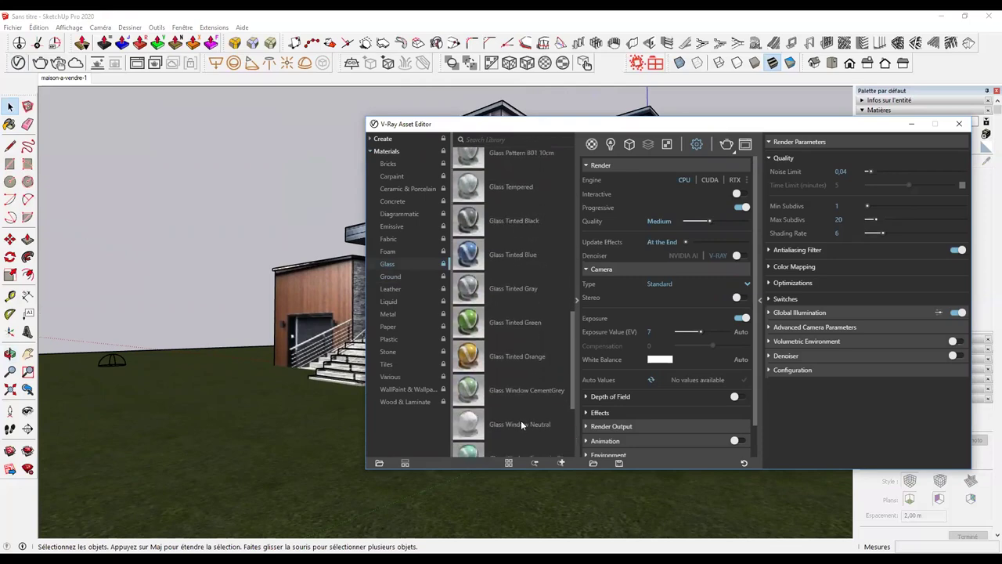
right_click(521, 419)
click(536, 397)
Close the V-Ray editor, clear the selection and start an interactive render.
click(958, 124)
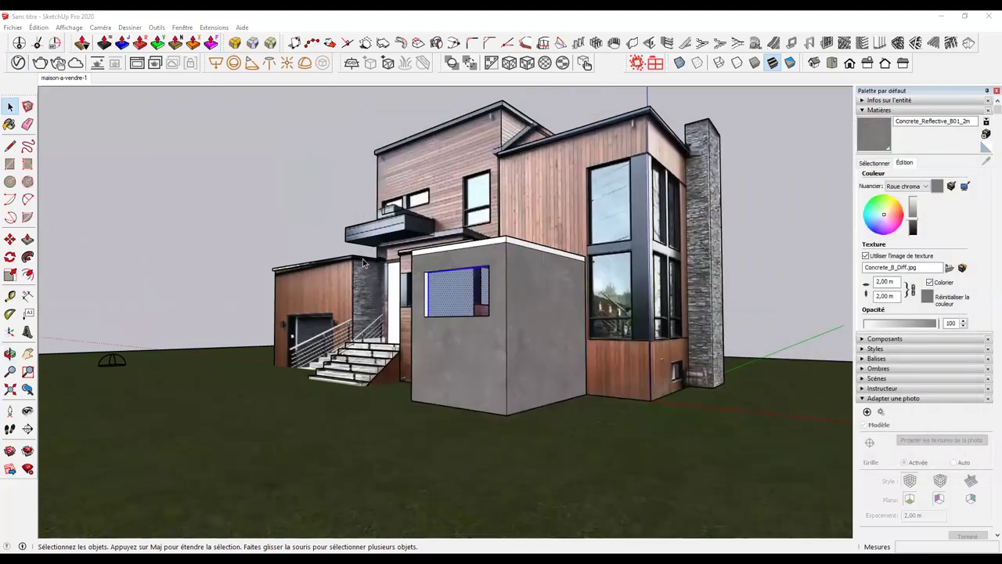
click(231, 210)
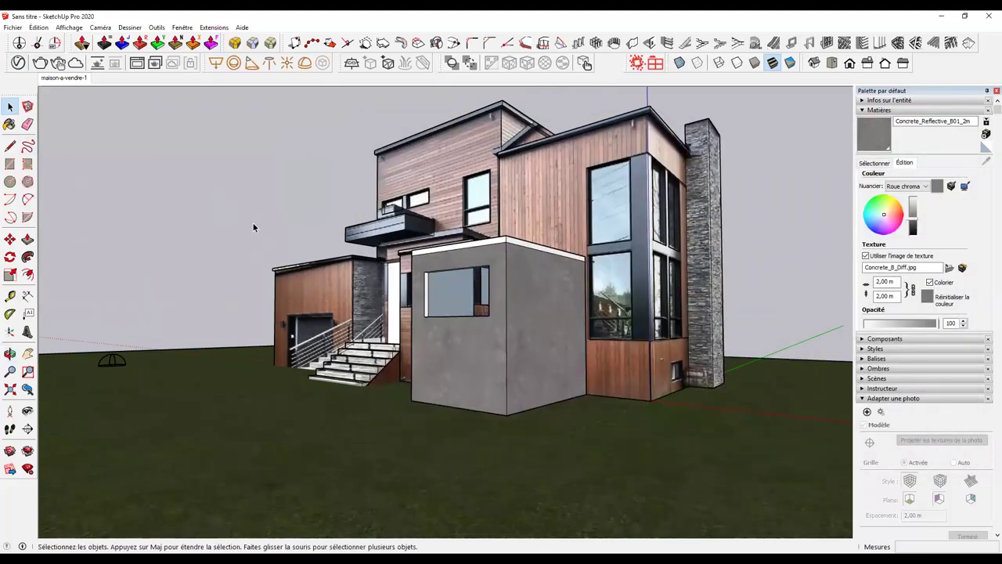
click(60, 65)
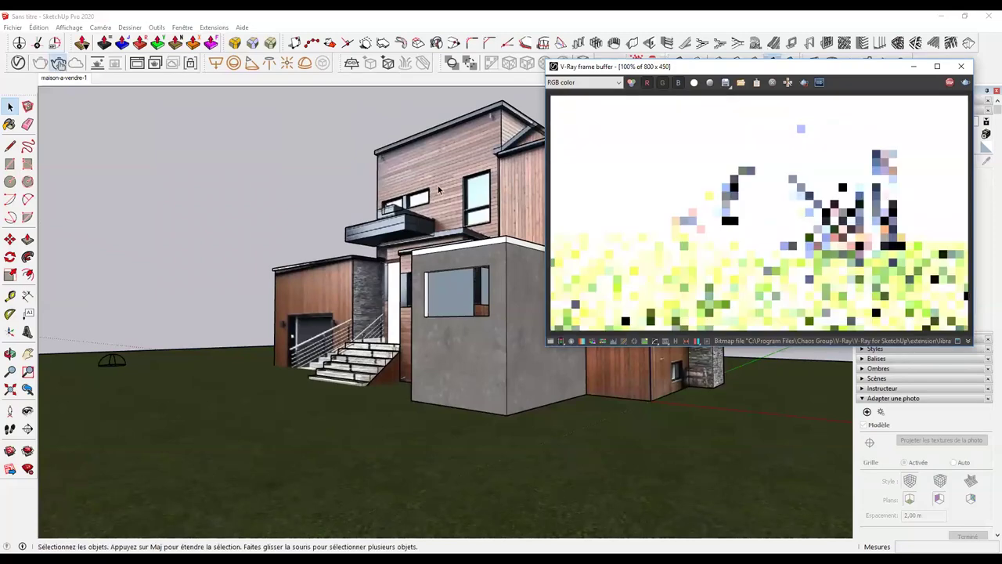
Set the V-Ray Camera Exposure Value from 7 to 9 and render to the frame buffer.
click(961, 66)
click(18, 63)
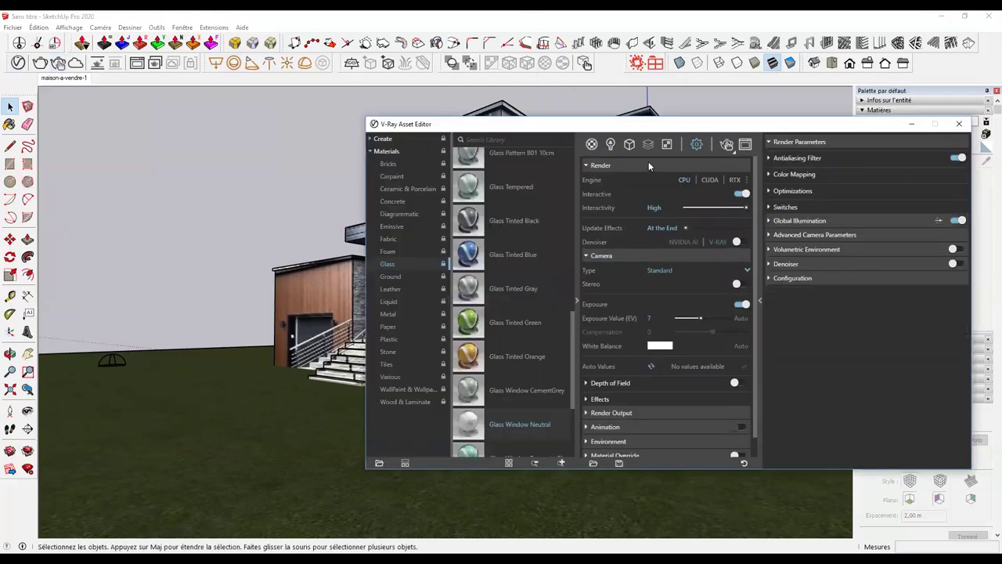
click(613, 442)
scroll(701, 435, down, 2)
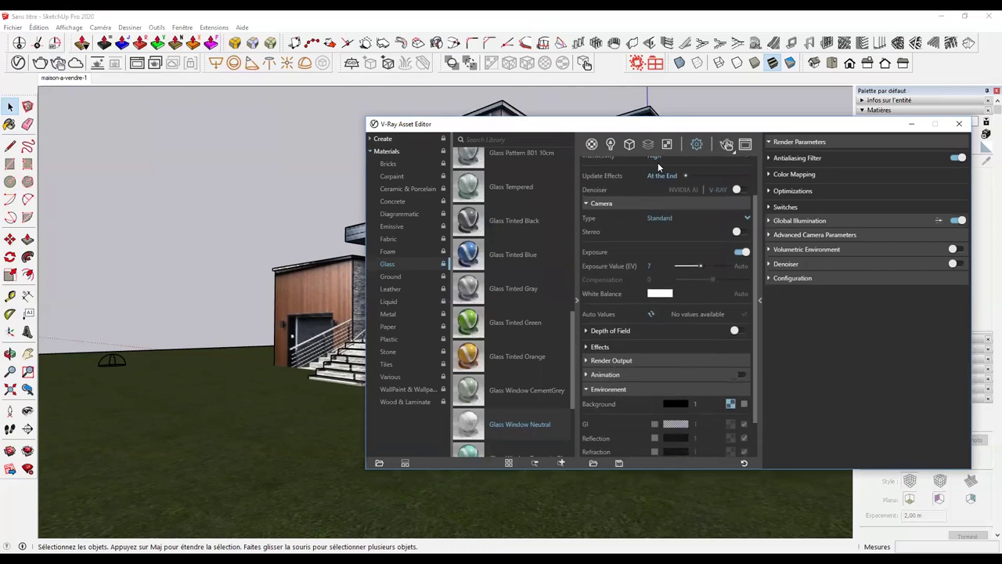
drag(650, 267, 602, 265)
click(727, 145)
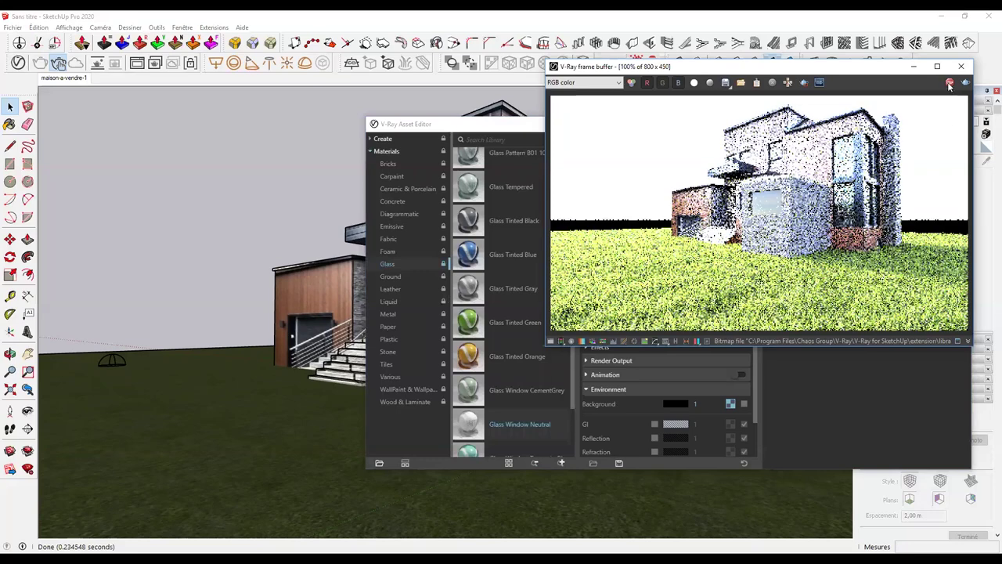
click(82, 116)
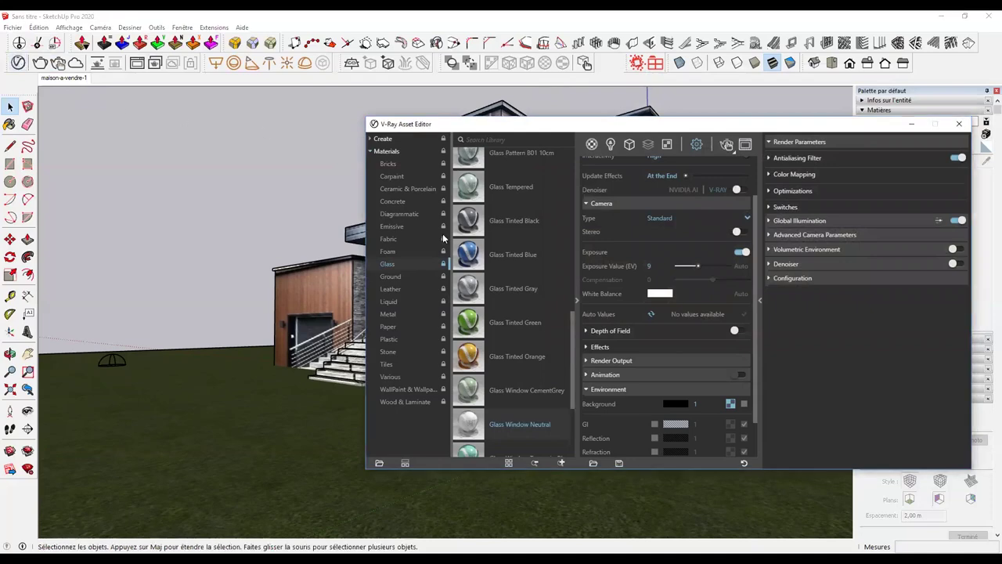
Set the Dome Light's shape to Sphere.
click(611, 144)
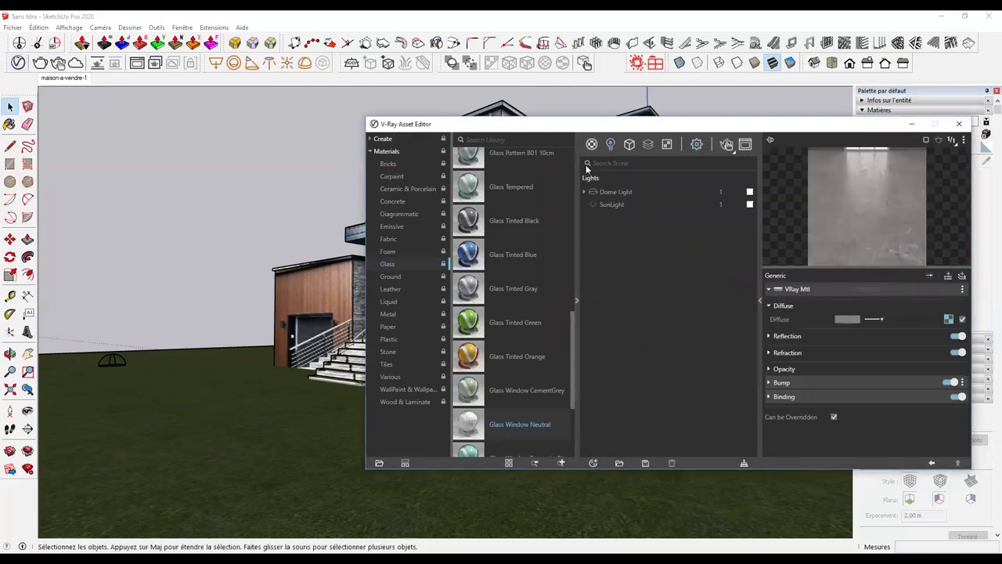
click(618, 193)
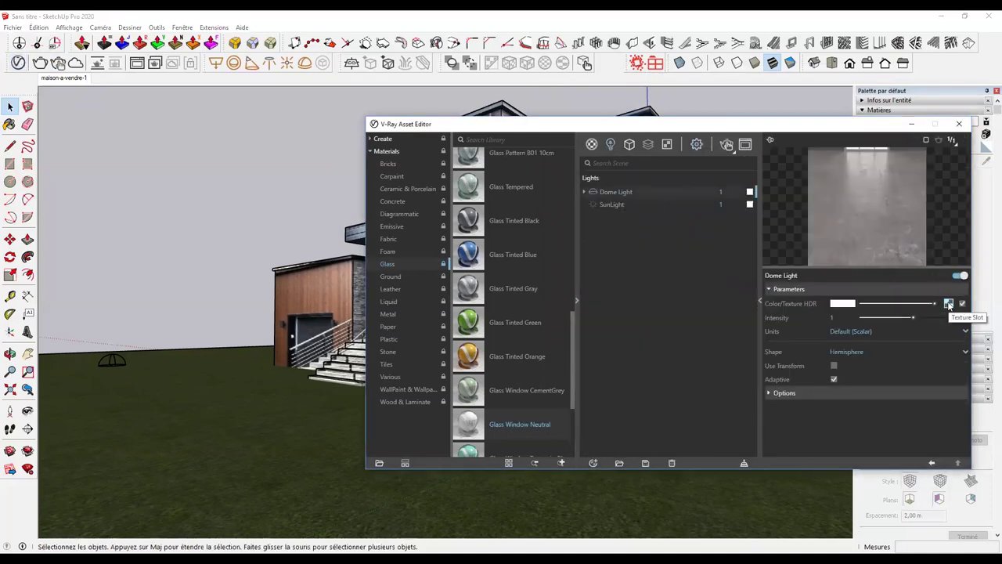
click(841, 349)
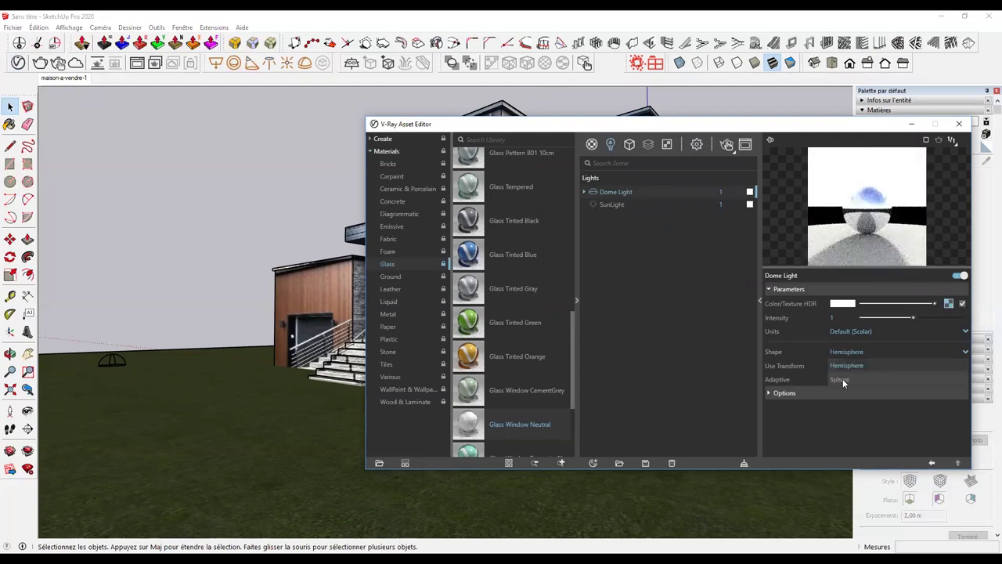
click(842, 379)
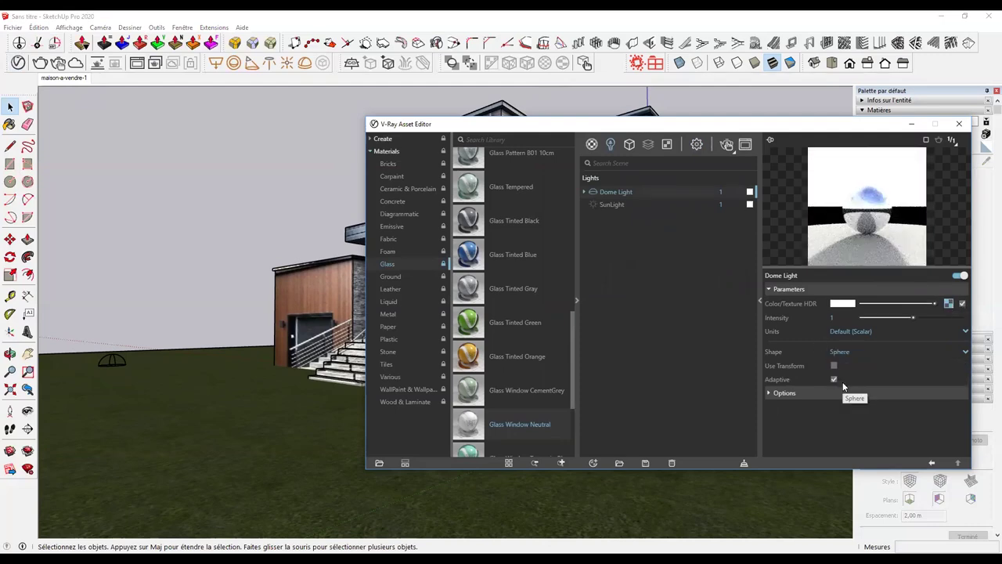
Load altanka_4k from the HAVEN HDRI folder as the dome light texture.
click(948, 303)
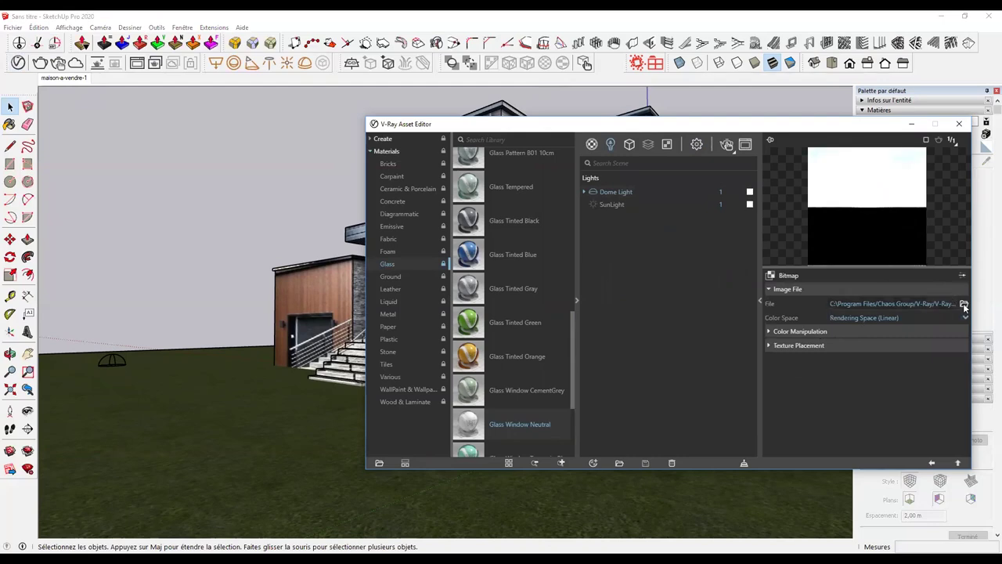
click(964, 303)
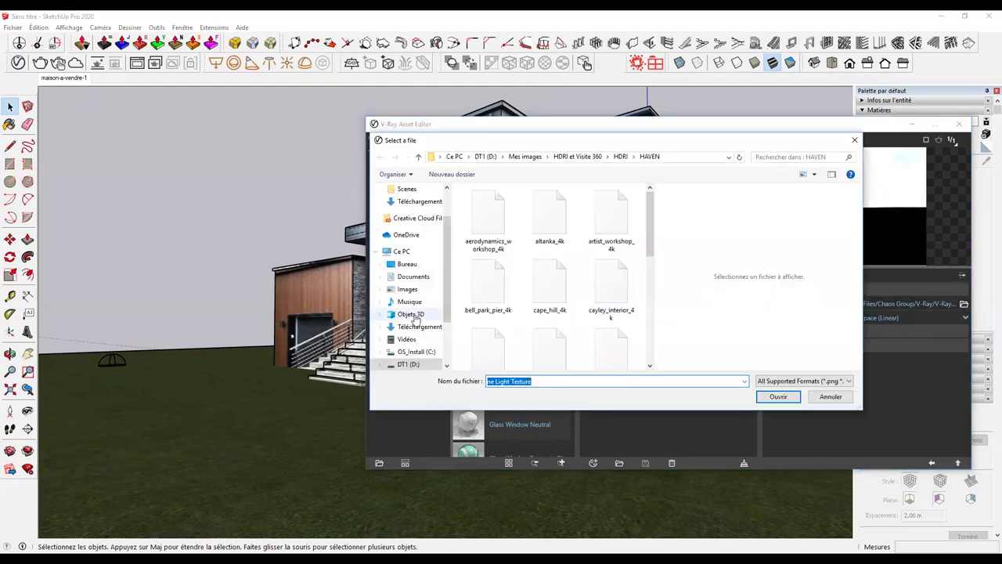
click(401, 251)
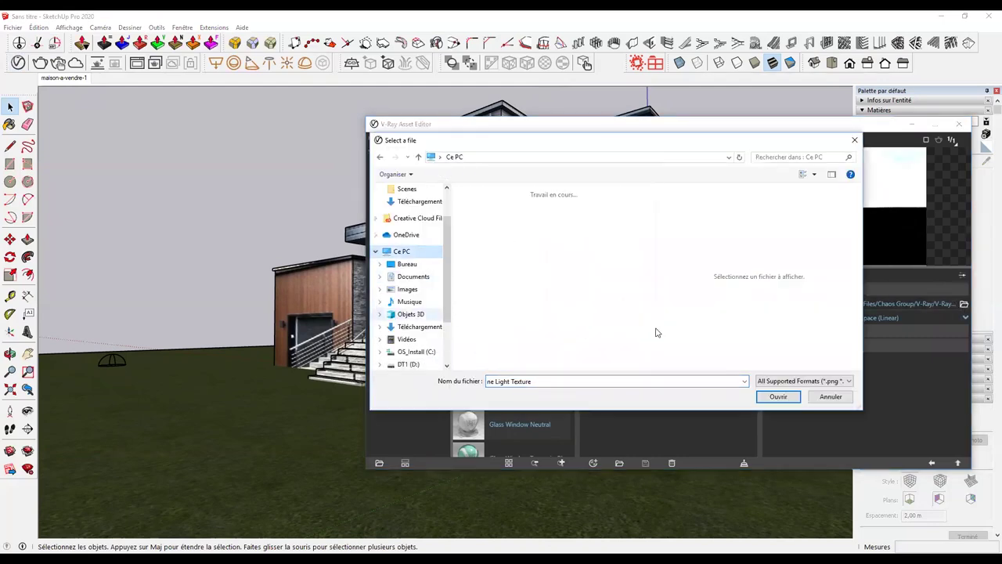
click(385, 157)
click(564, 223)
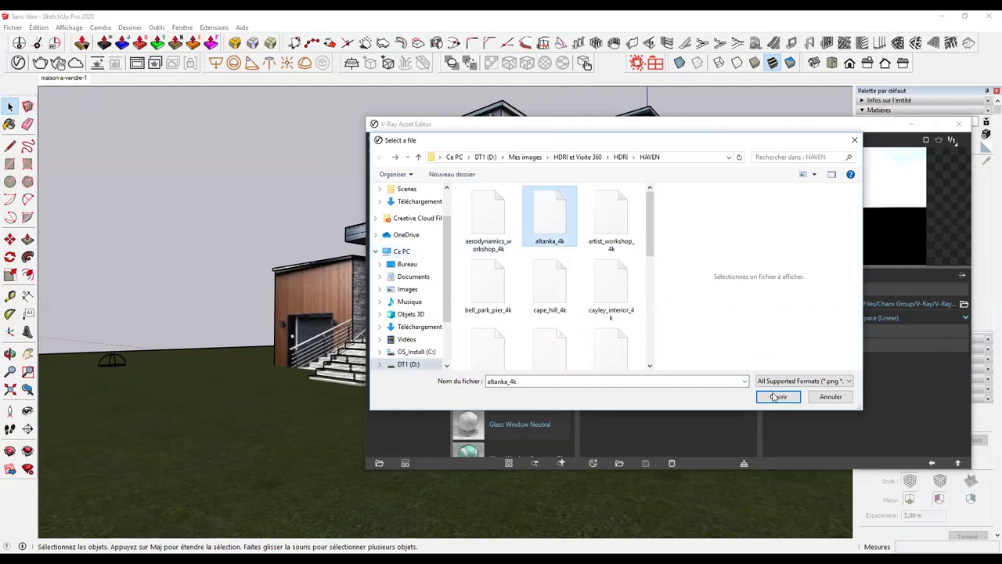
click(775, 397)
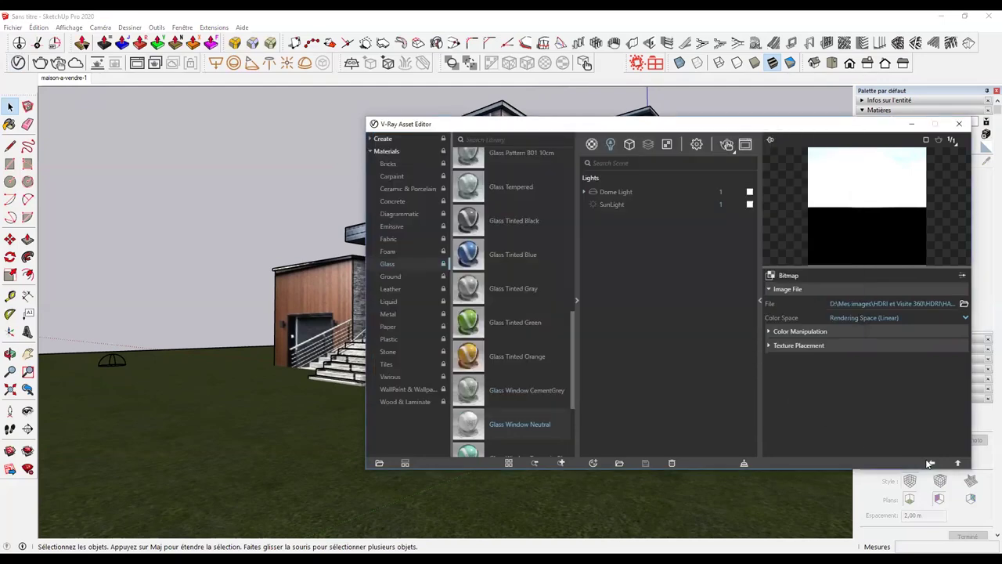
click(930, 462)
Render the HDRI-lit house interactively, shift the frame buffer left, and orbit to a closer three-quarter view.
click(727, 145)
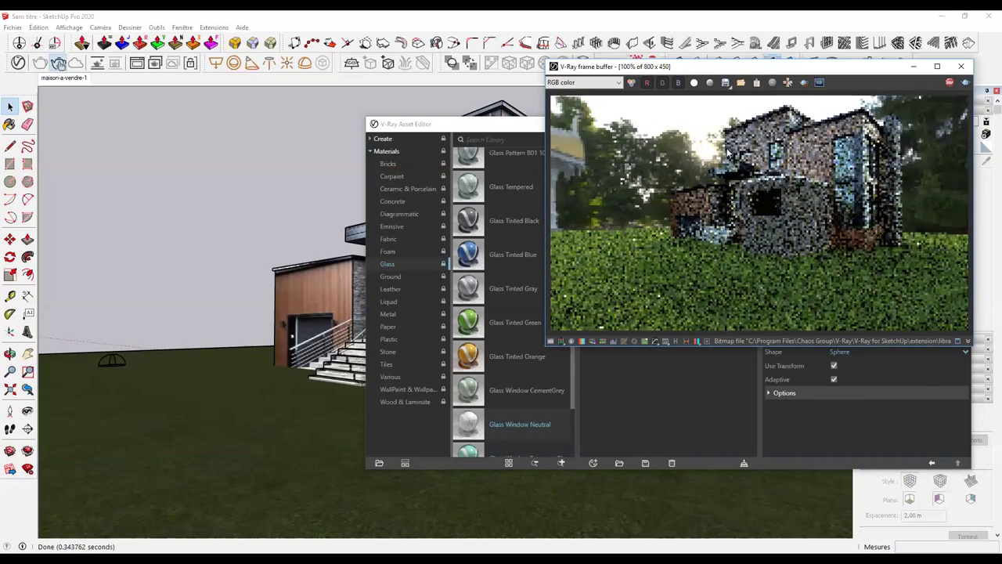
drag(209, 337, 245, 327)
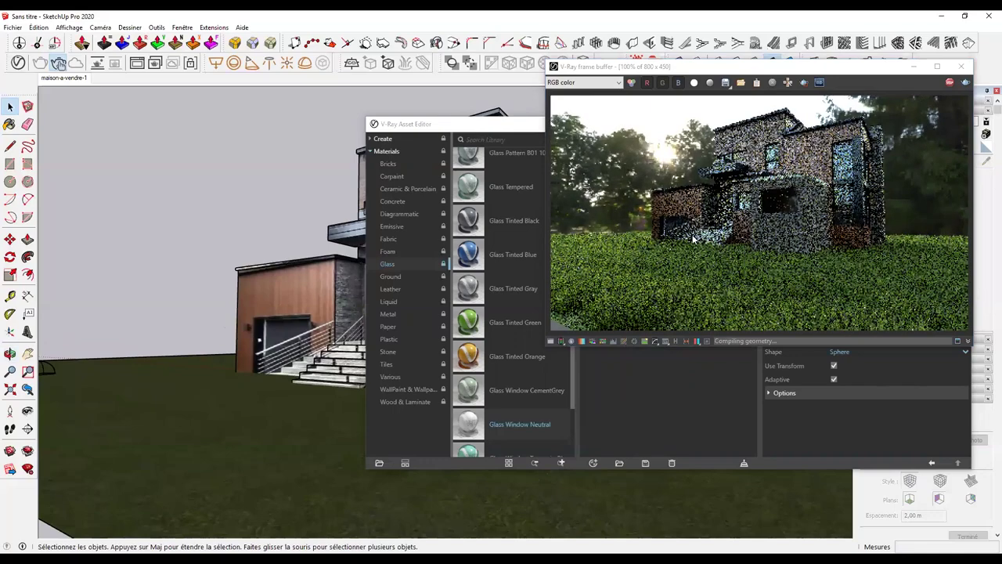
drag(595, 66, 387, 76)
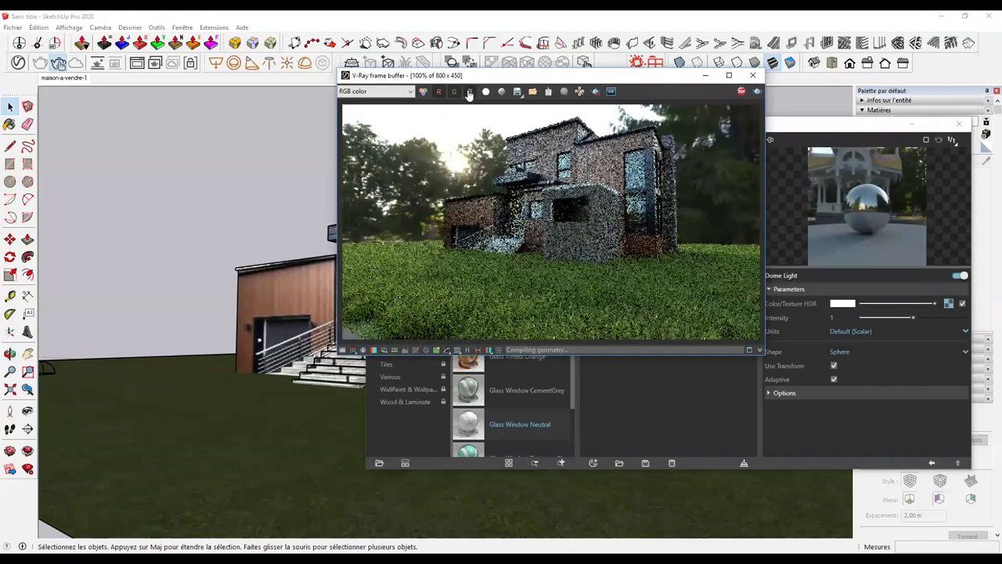
middle_drag(273, 308, 266, 375)
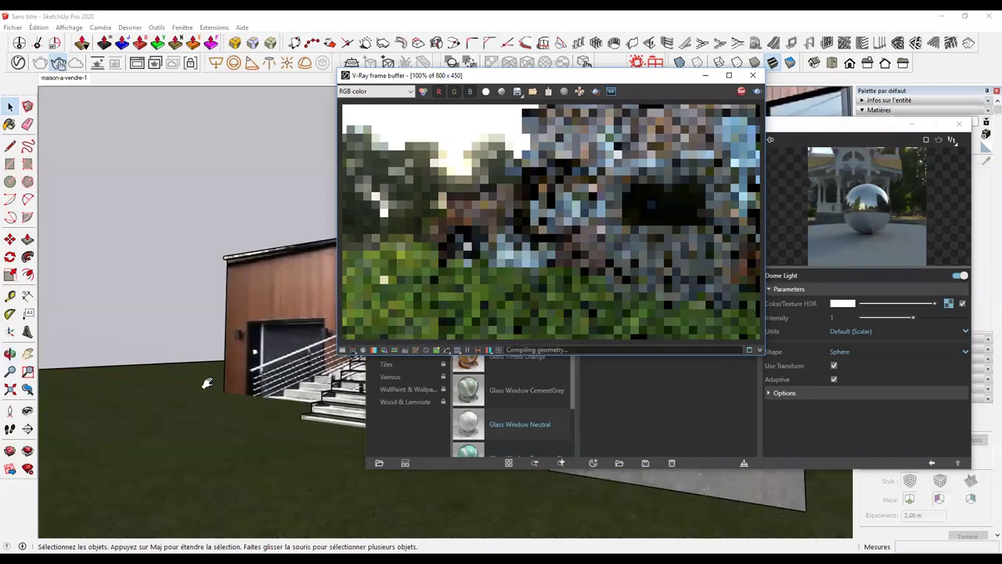
middle_drag(206, 383, 226, 363)
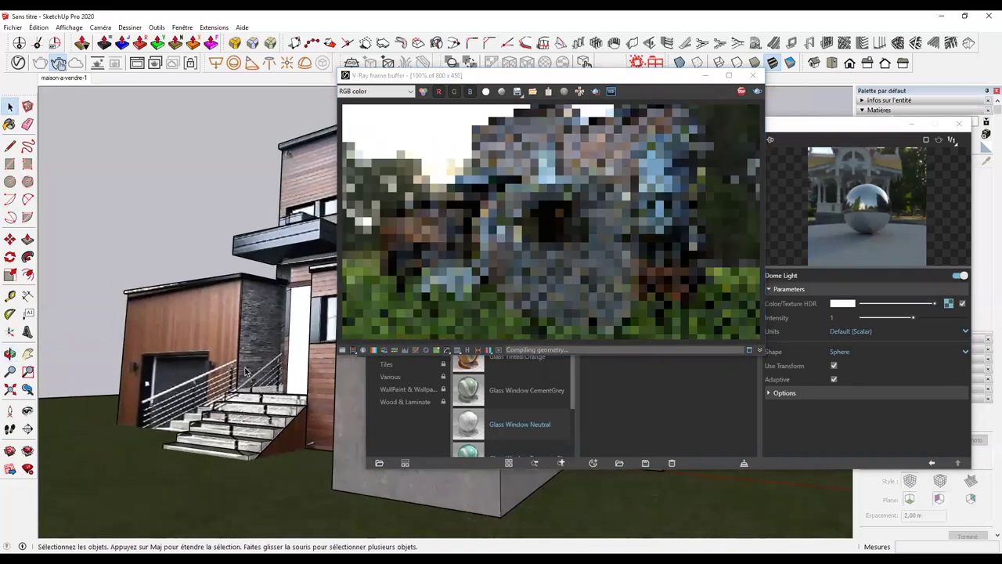
middle_drag(232, 369, 222, 371)
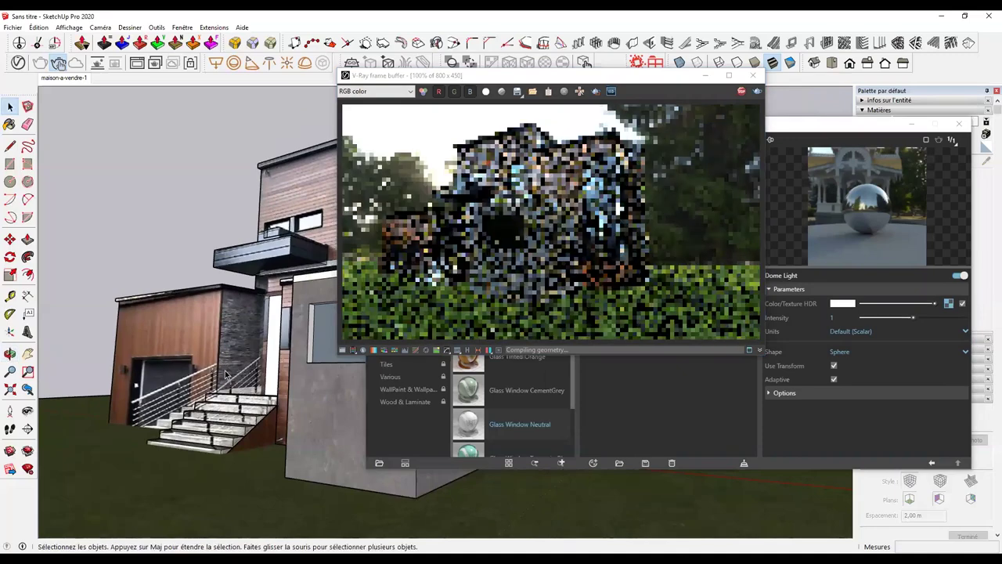